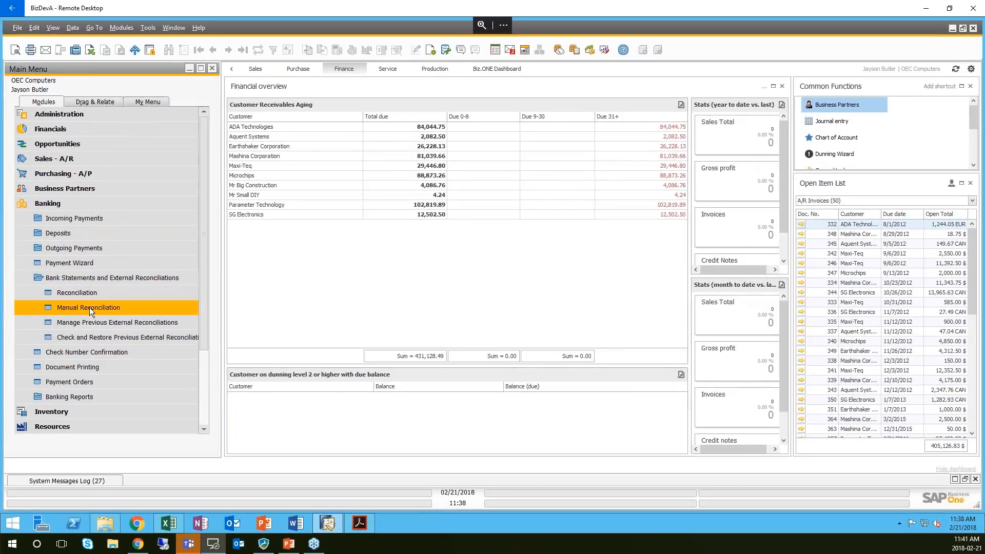
# - Open the manual external bank reconciliation, review bank_statement.pdf in Acrobat Reader, and return to SAP Business One
pyautogui.click(140, 347)
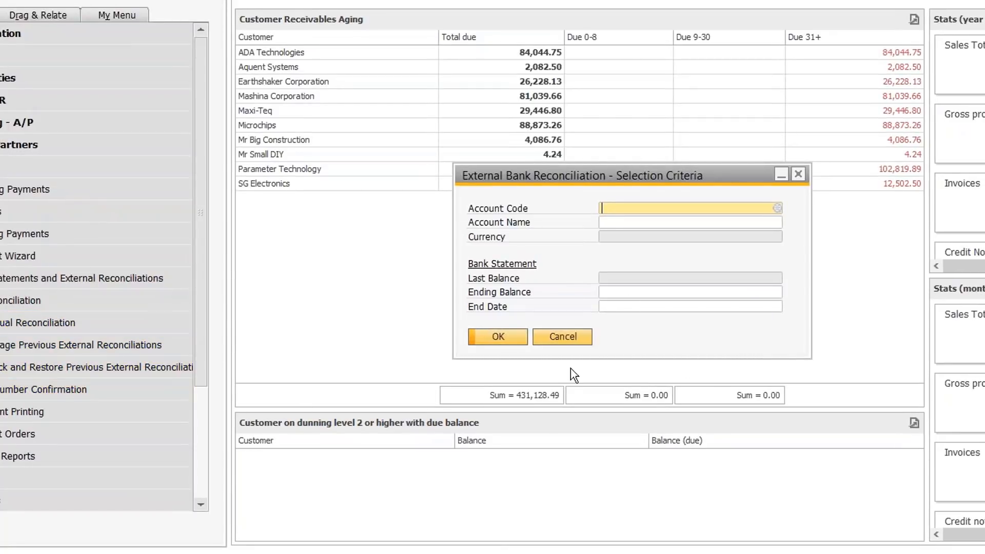
pyautogui.moveTo(547, 173); pyautogui.dragTo(415, 178)
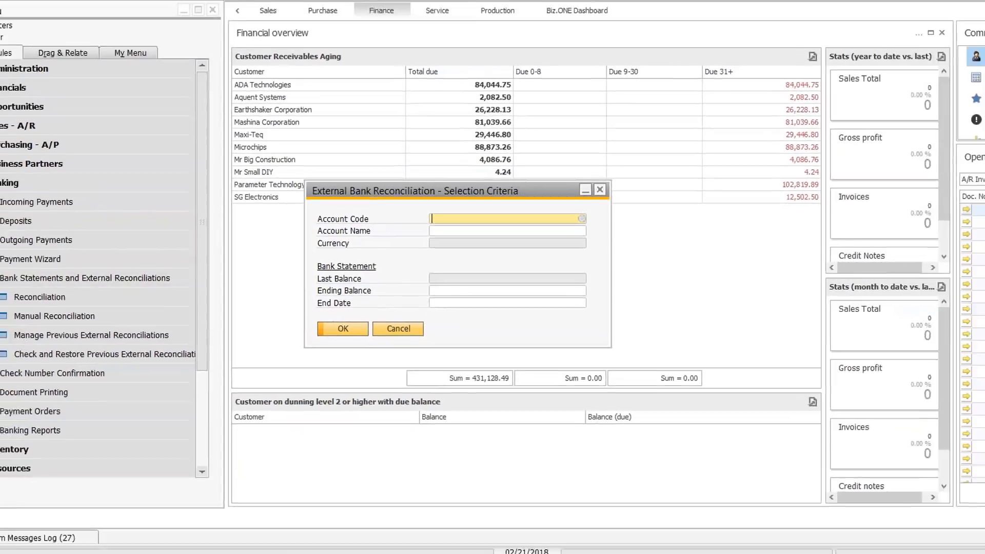
pyautogui.moveTo(354, 523)
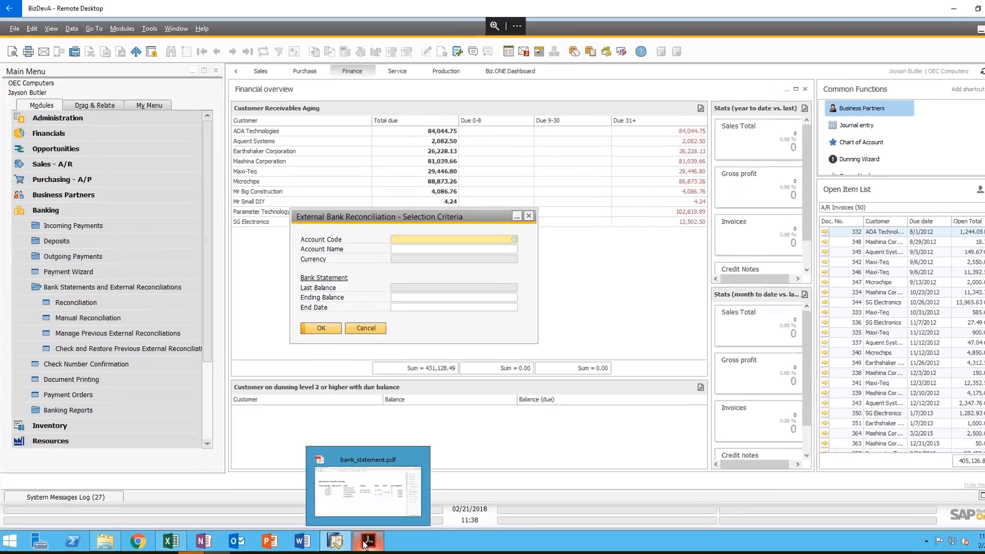
pyautogui.click(365, 542)
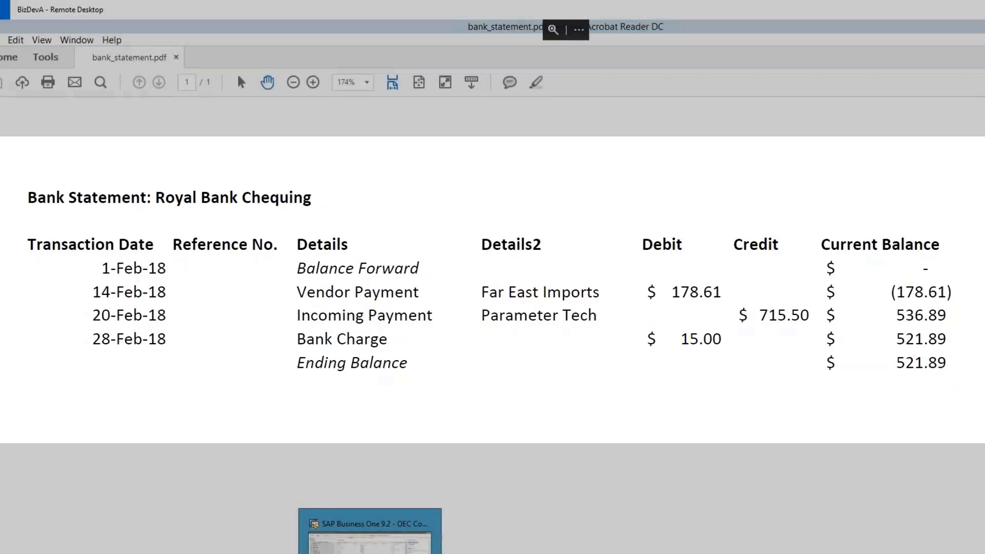
pyautogui.click(370, 549)
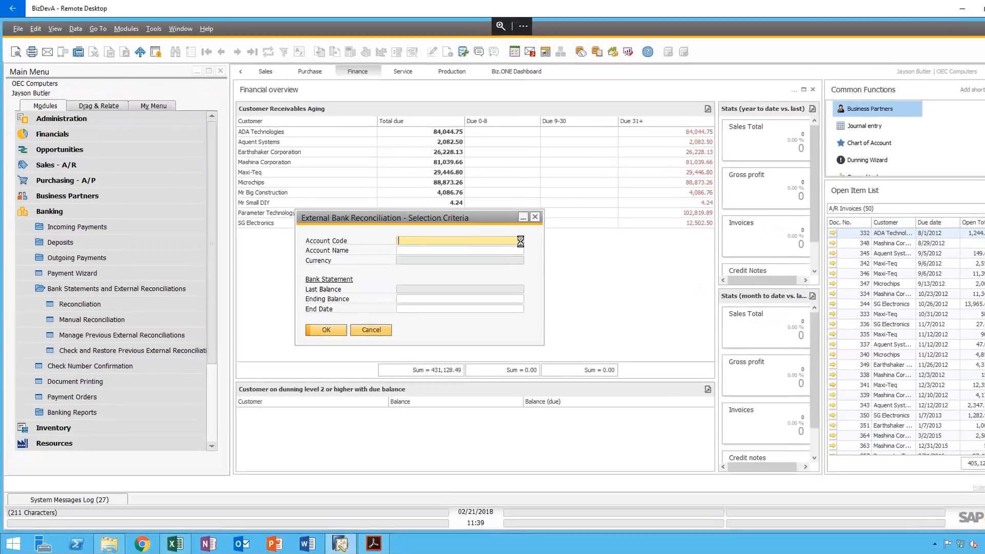
# - Choose Royal Bank Chequing from the list of accounts as the account to reconcile
pyautogui.click(574, 274)
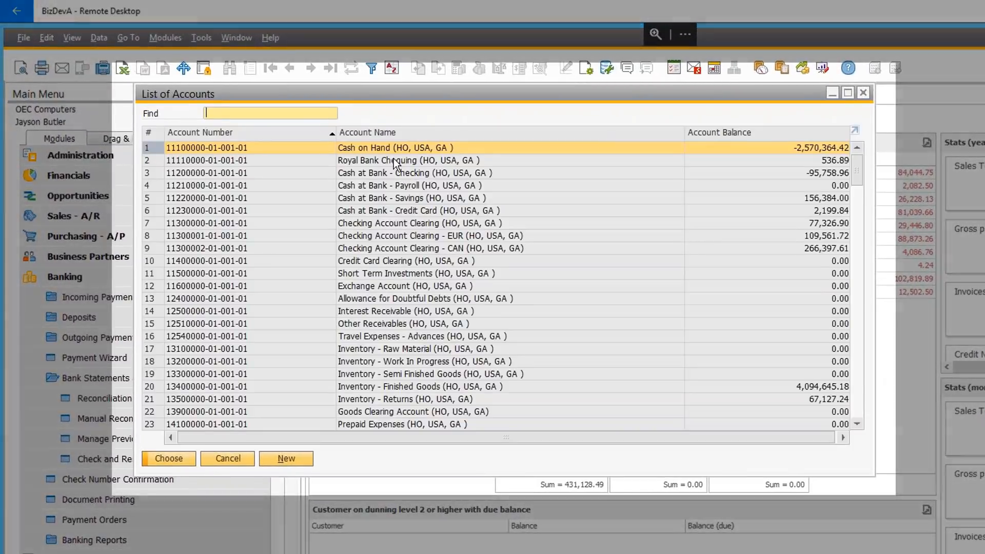
pyautogui.click(378, 153)
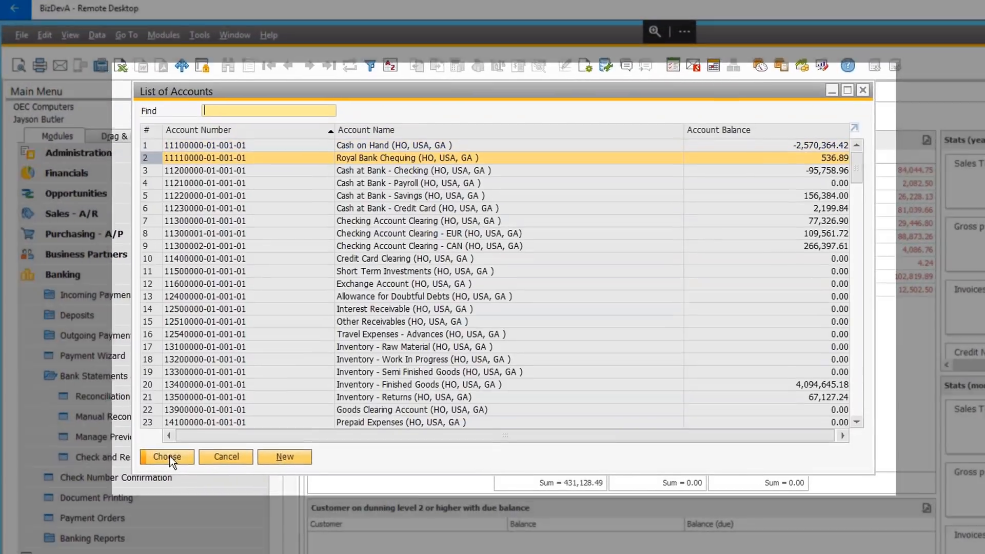
pyautogui.click(154, 458)
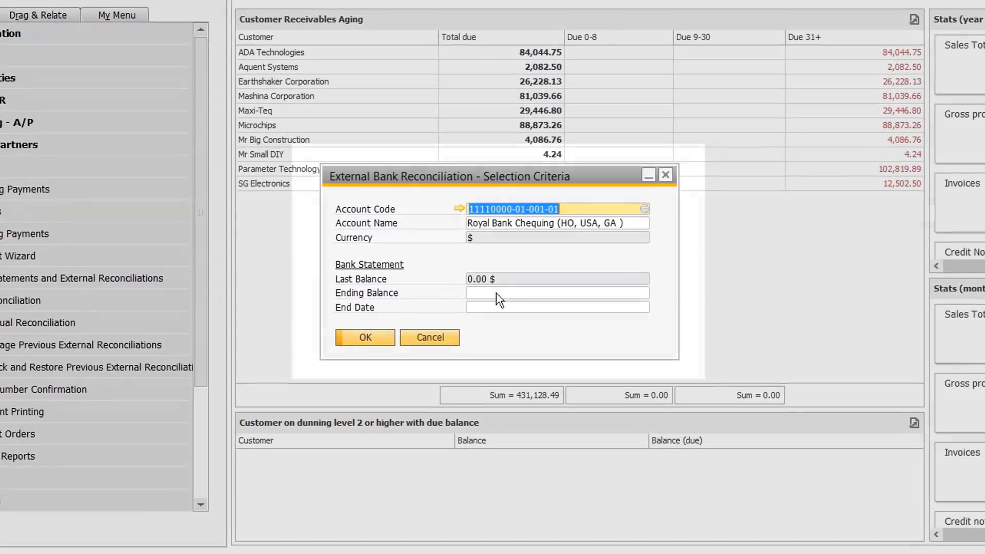
# - Set the bank statement's ending balance to 521.89 and its end date to 02/28/2018, and confirm the selection criteria
pyautogui.click(498, 293)
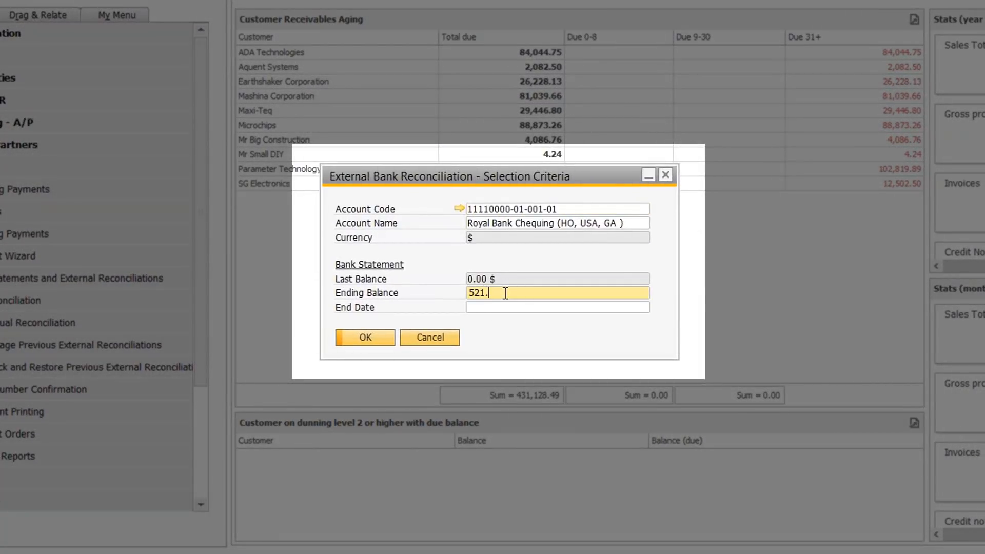
pyautogui.click(594, 308)
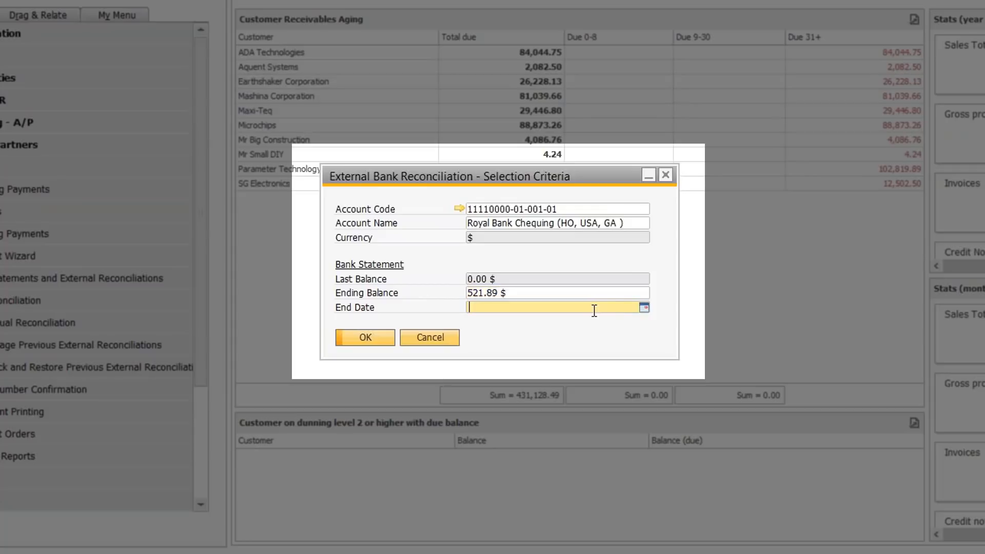
pyautogui.click(644, 308)
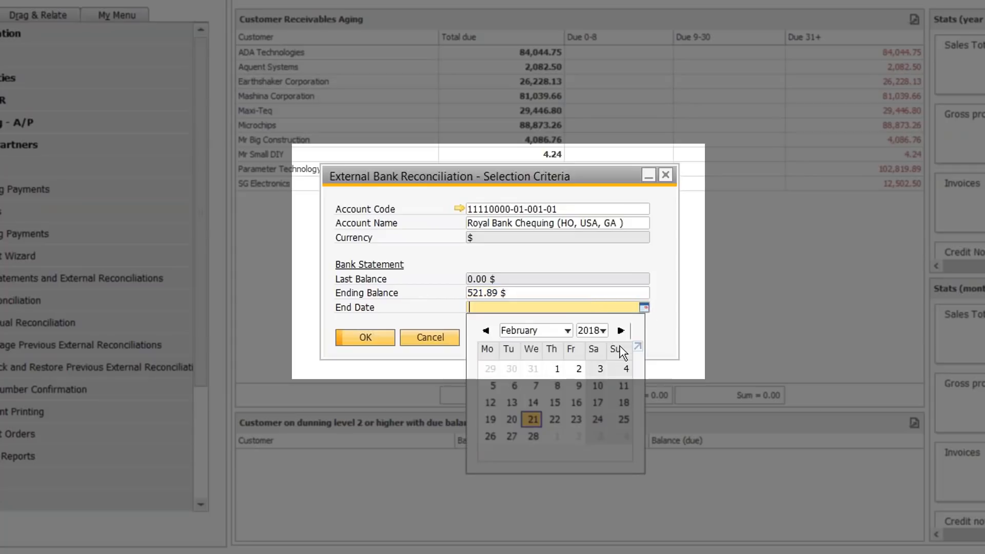
pyautogui.click(534, 437)
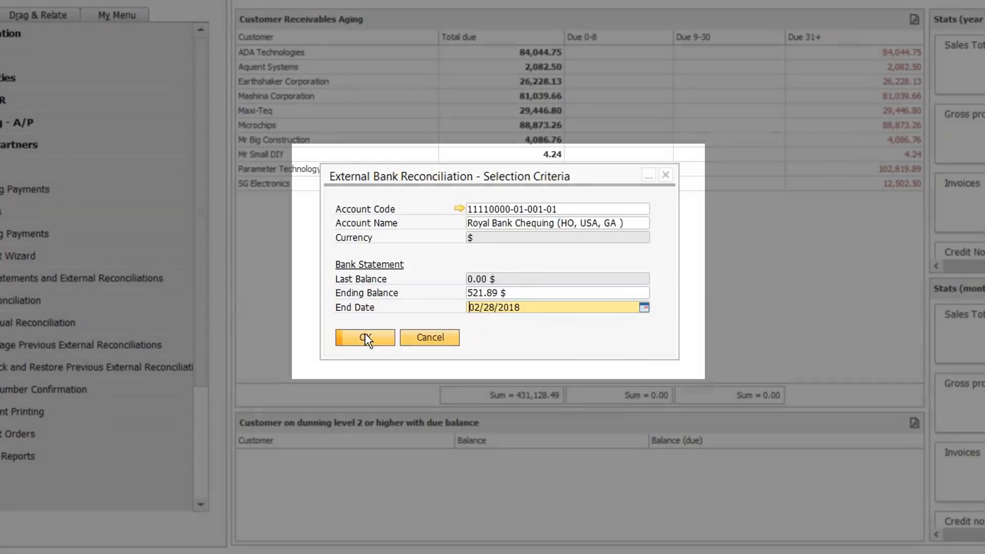
pyautogui.click(365, 337)
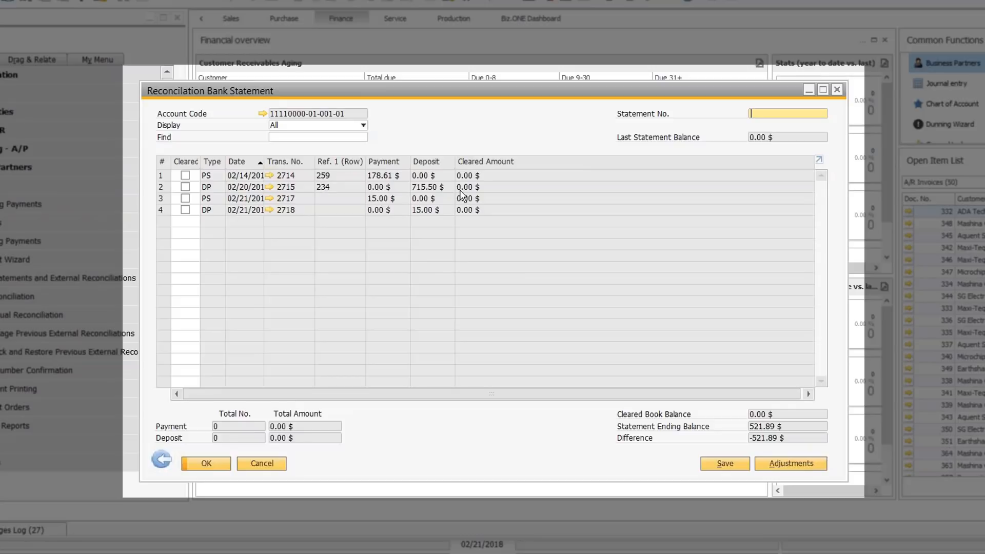
# - Mark the 02/14/2018 payment of 178.61 and the 02/20/2018 deposit of 715.50 as cleared
pyautogui.click(185, 175)
pyautogui.click(185, 186)
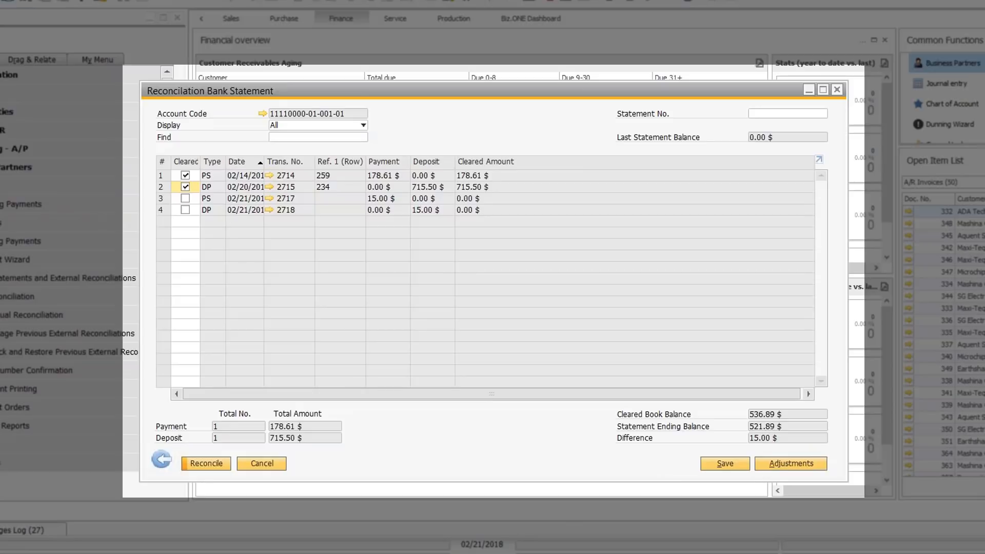
pyautogui.click(1, 1)
pyautogui.click(27, 68)
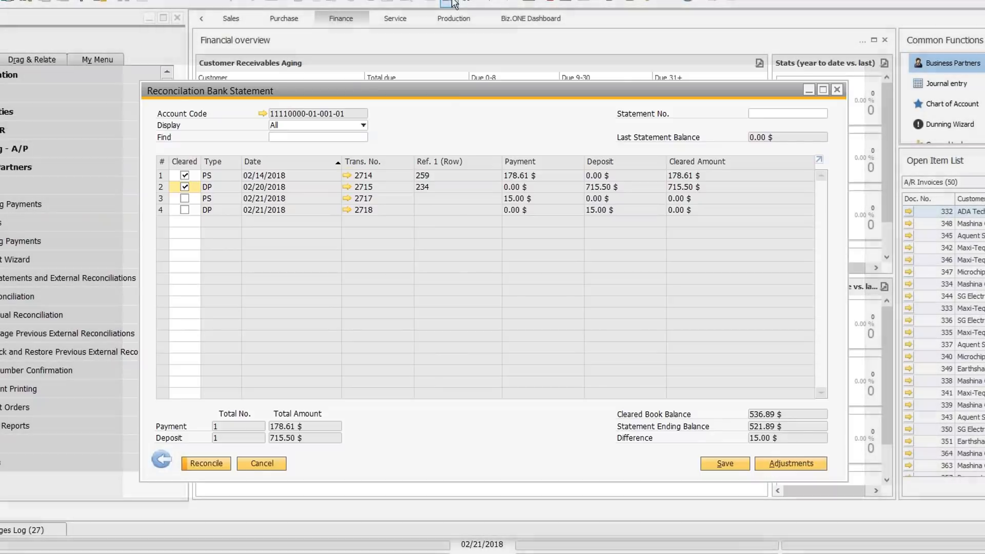
# - Make the Document Date column visible in the form settings of the reconciliation bank statement
pyautogui.click(448, 1)
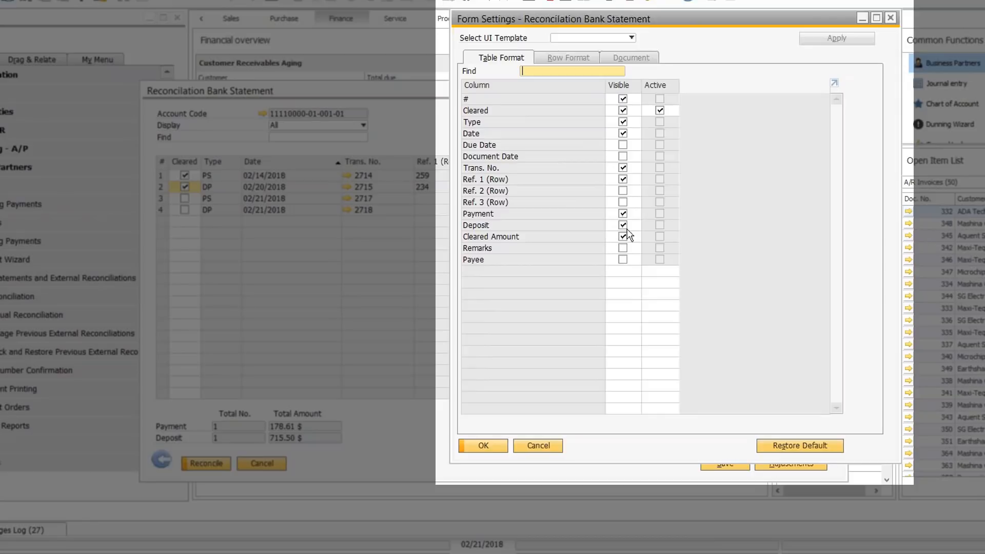
pyautogui.click(623, 156)
pyautogui.click(623, 121)
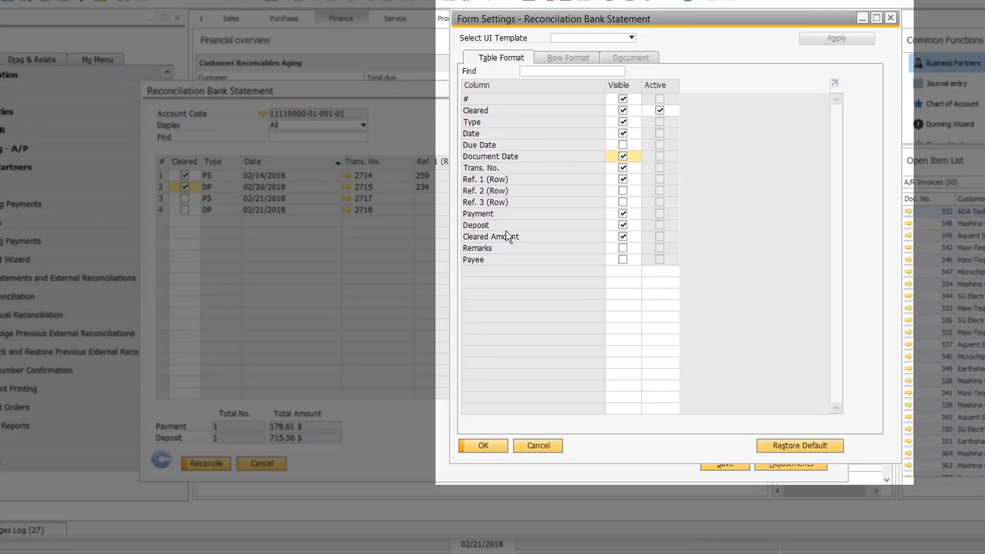
pyautogui.click(486, 448)
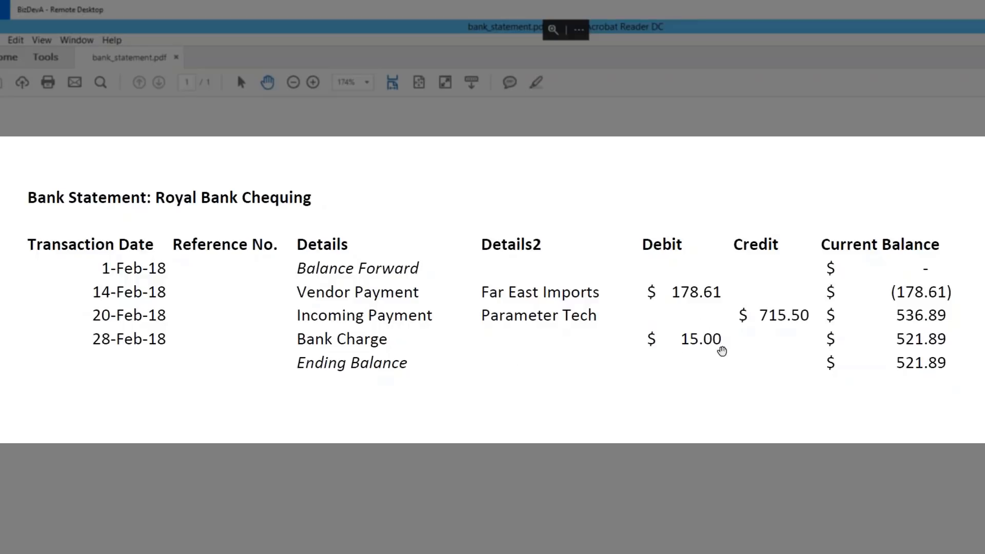
# - Return from the bank statement PDF to SAP Business One and start a journal entry as a reconciliation adjustment
pyautogui.moveTo(370, 553)
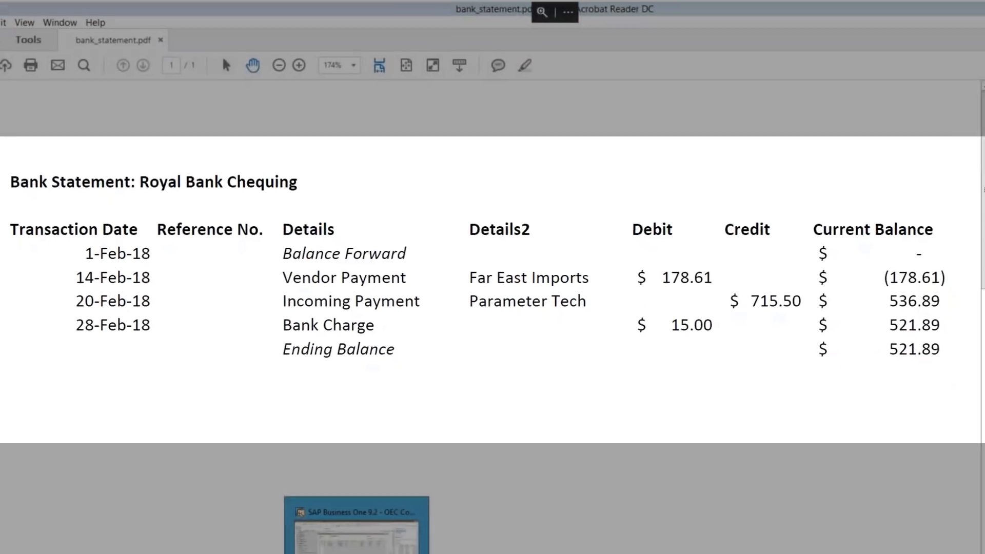
pyautogui.click(370, 533)
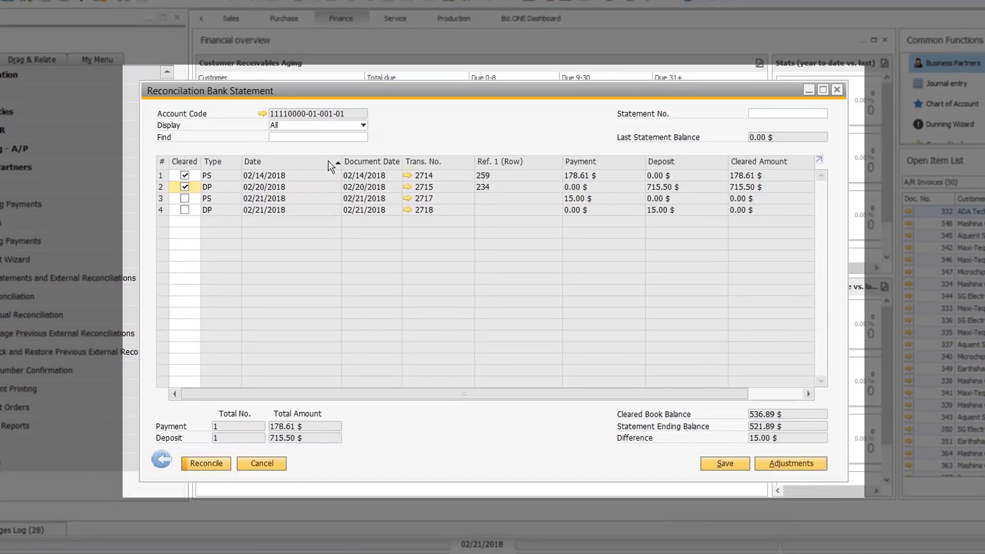
pyautogui.click(792, 465)
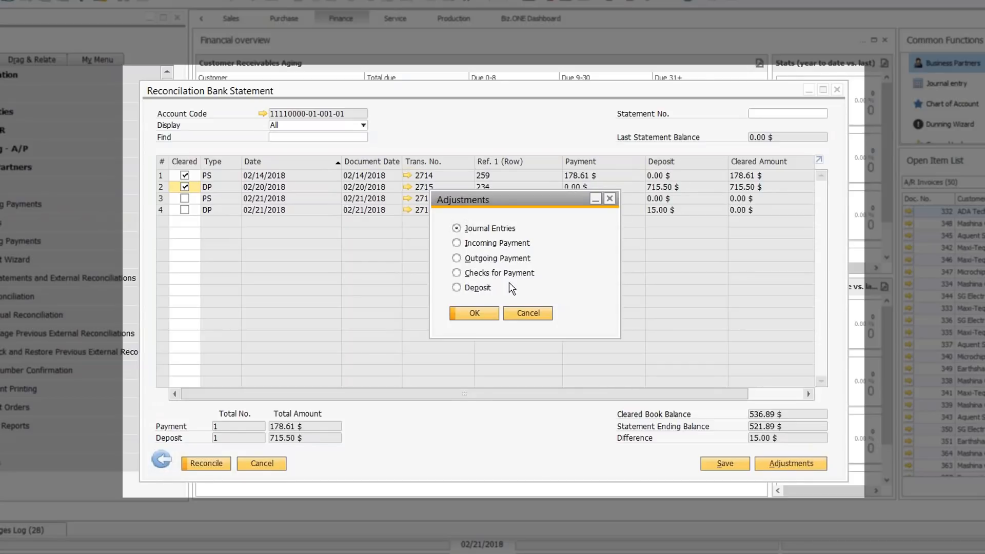
pyautogui.click(472, 314)
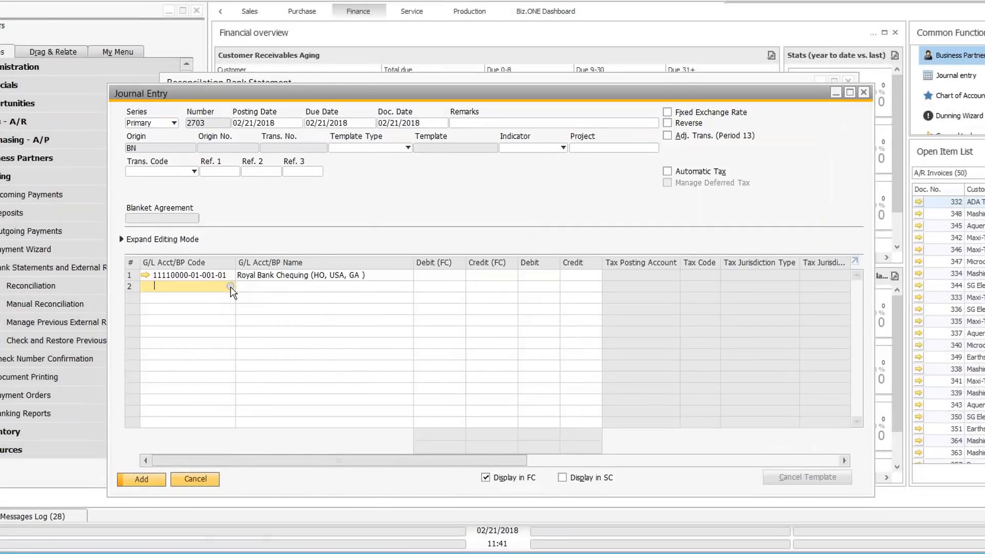
# - Choose the Bank Charges account for the second line of the journal entry
pyautogui.click(230, 286)
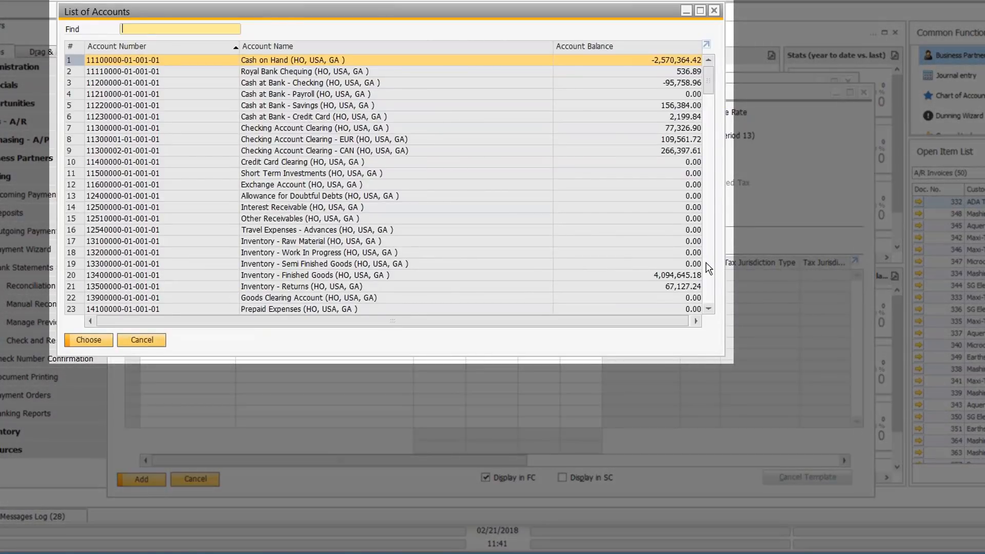
pyautogui.click(708, 267)
pyautogui.click(709, 267)
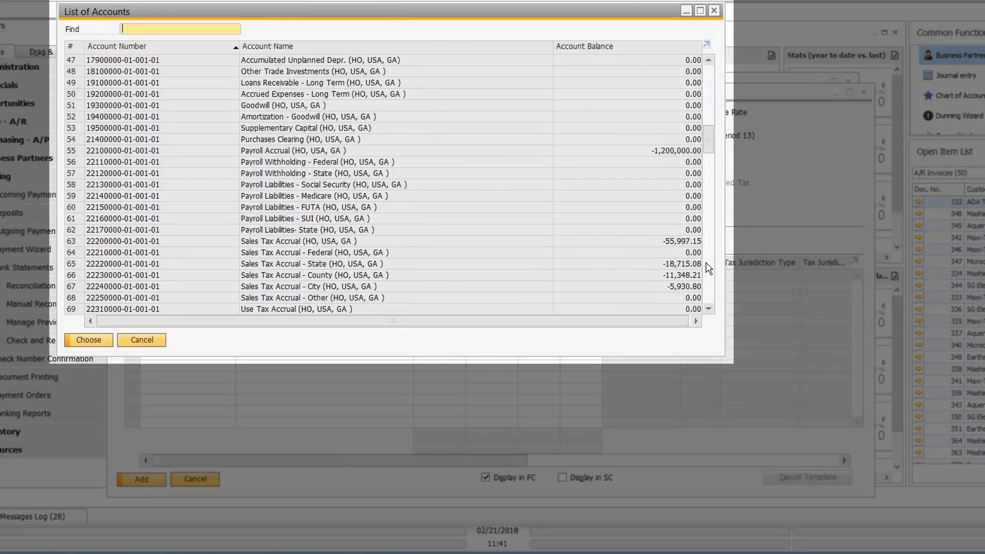
pyautogui.click(708, 267)
pyautogui.click(709, 267)
pyautogui.click(709, 267)
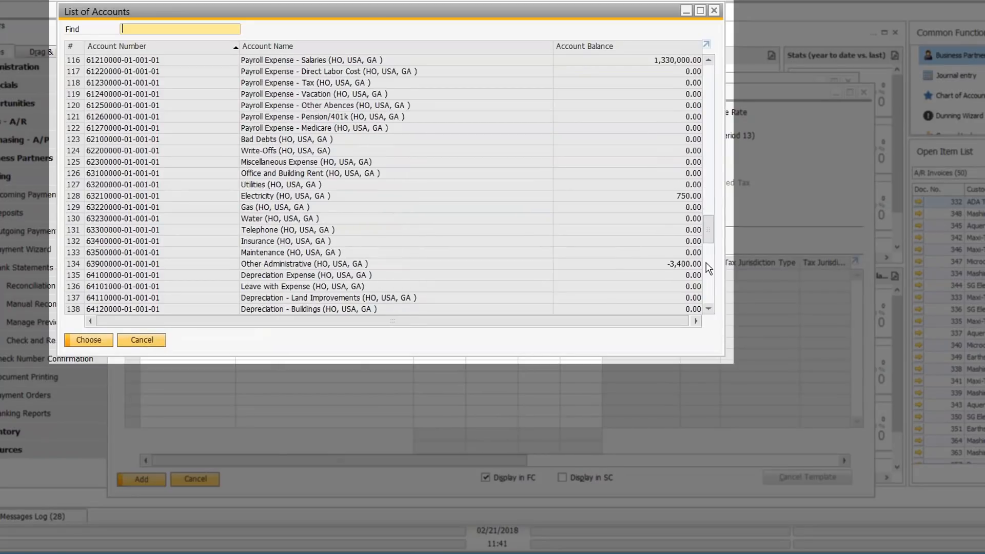
pyautogui.click(710, 295)
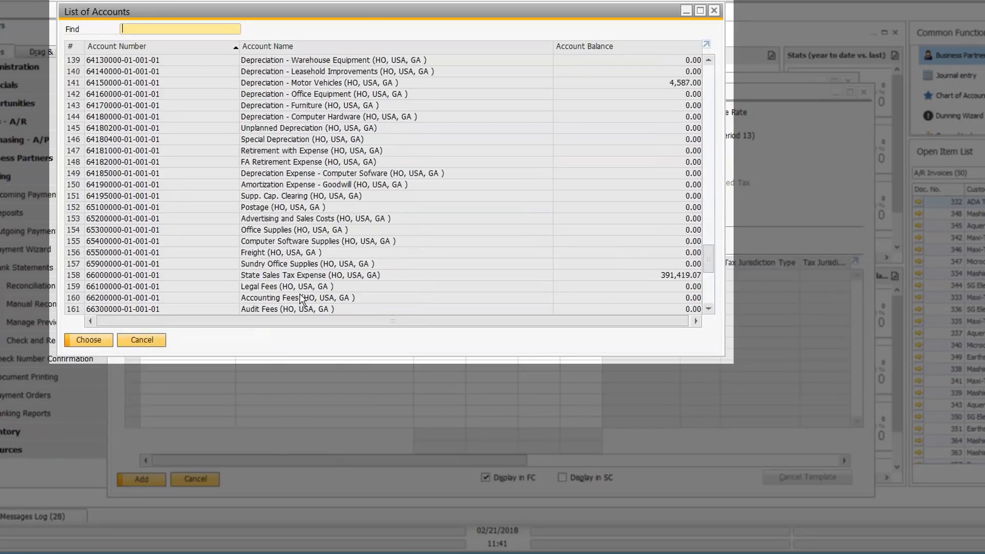
pyautogui.click(710, 293)
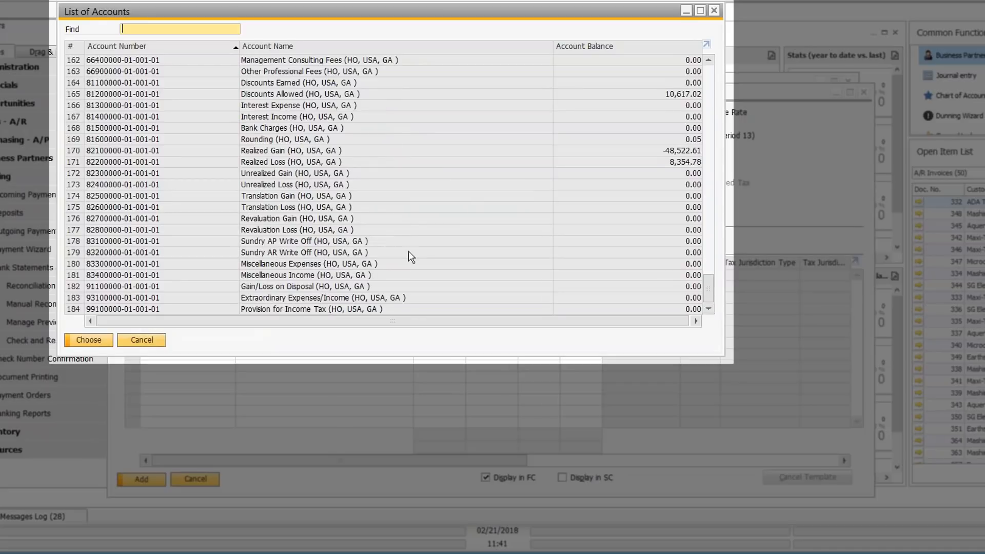
pyautogui.click(284, 128)
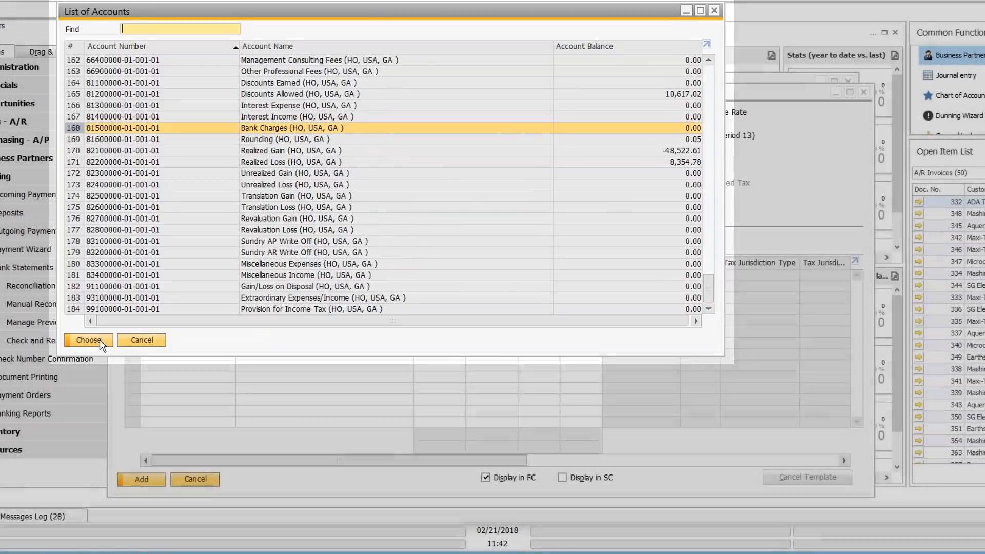
pyautogui.click(88, 339)
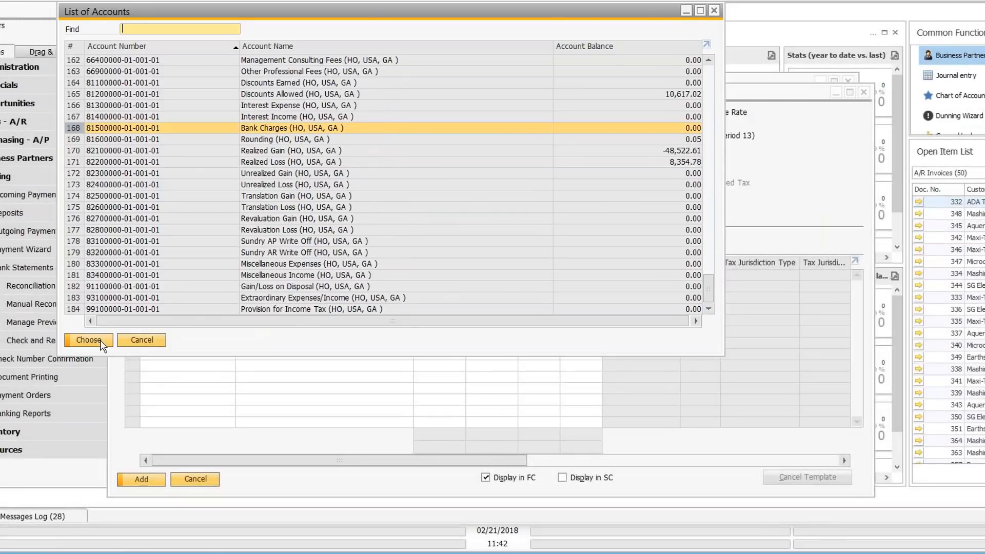
# - Credit Royal Bank Chequing 15.00, debit Bank Charges 15.00, and add the journal entry
pyautogui.click(579, 275)
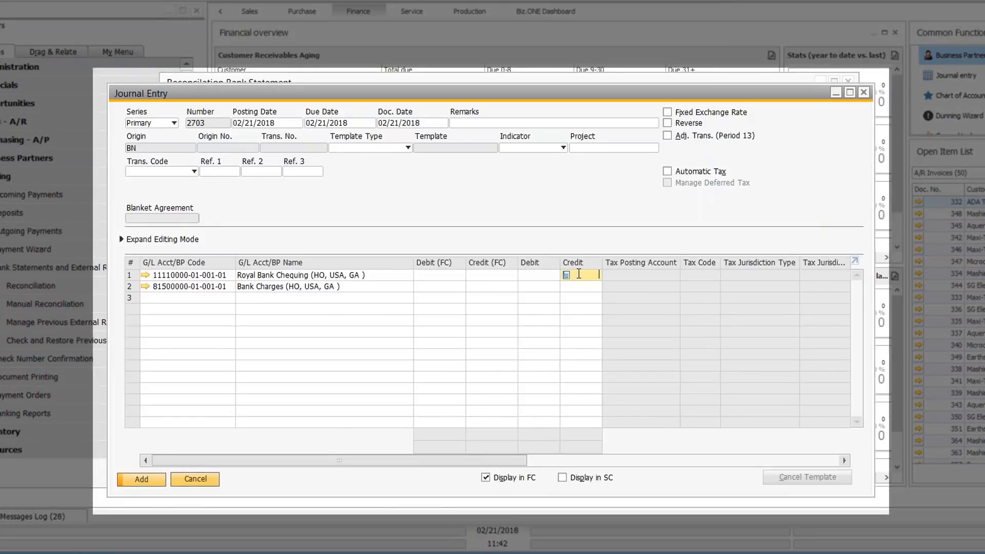
pyautogui.write('15')
pyautogui.click(537, 286)
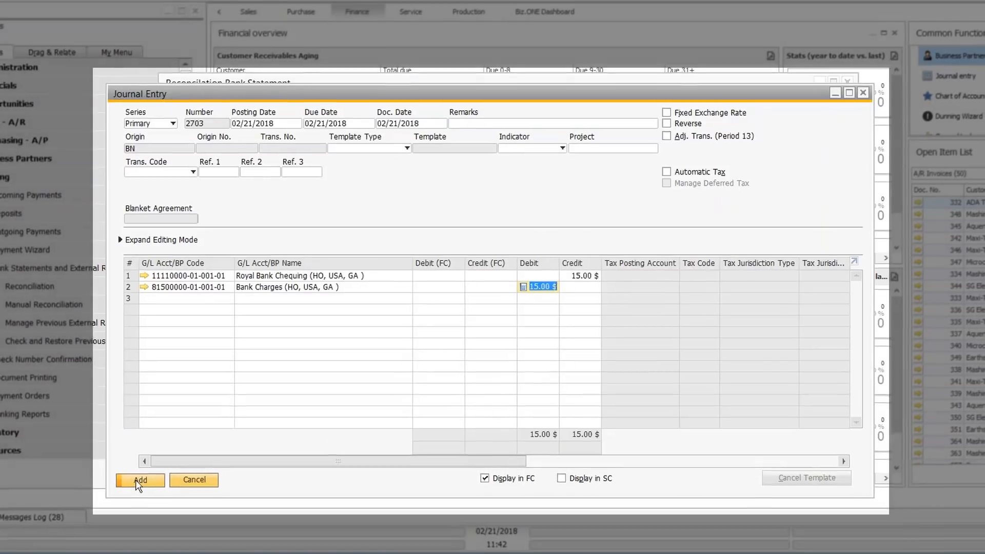
pyautogui.click(136, 480)
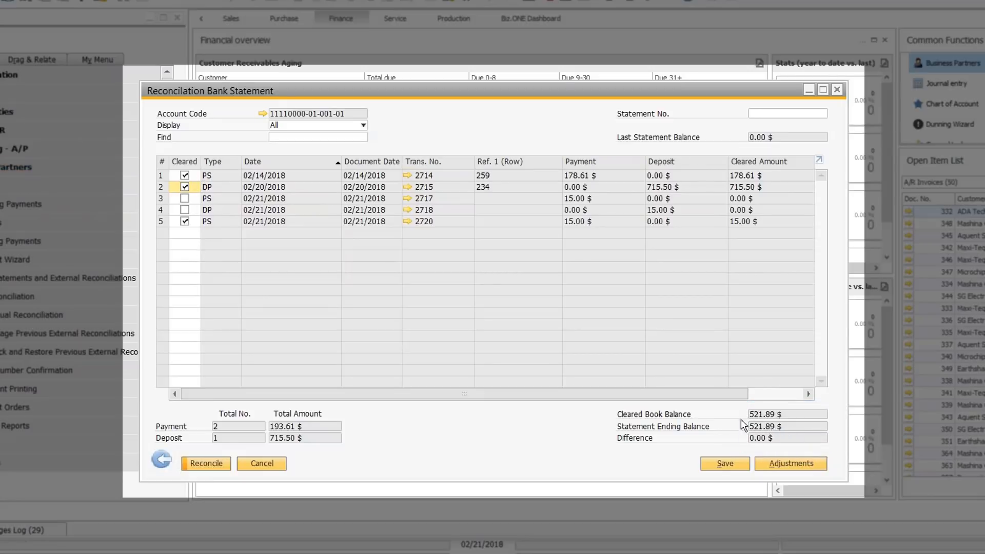
# - Decline to reconcile with the statement number empty and set the statement number to 20180228
pyautogui.click(208, 463)
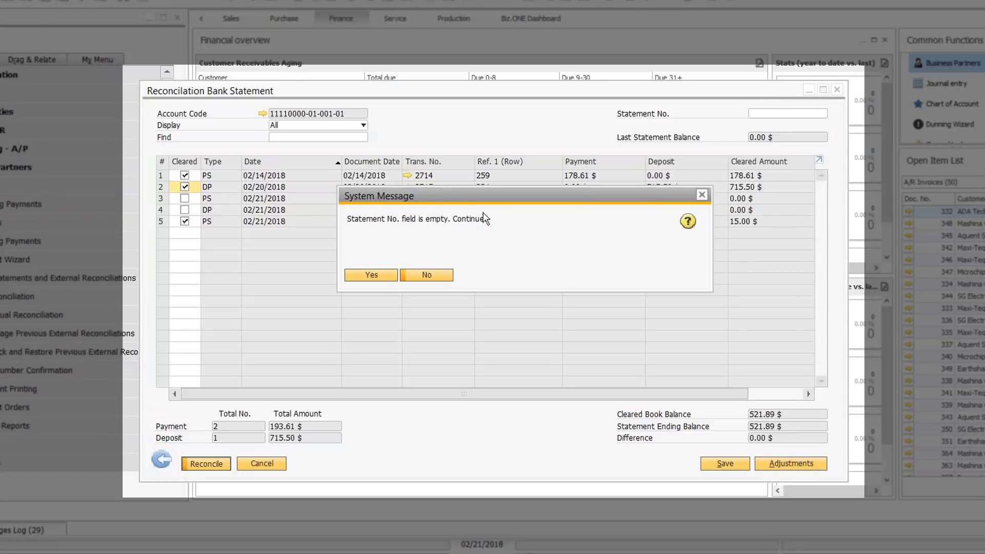
pyautogui.click(436, 275)
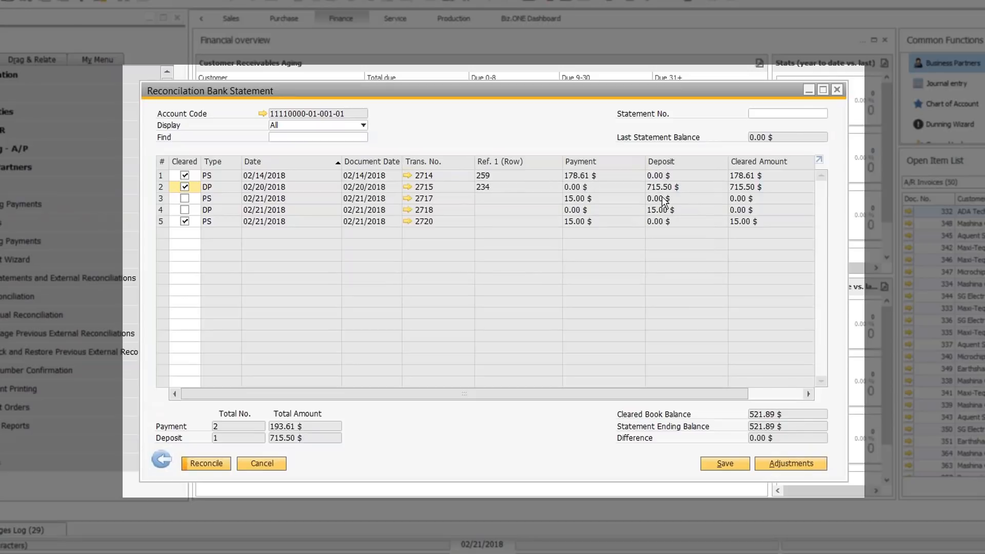
pyautogui.click(778, 113)
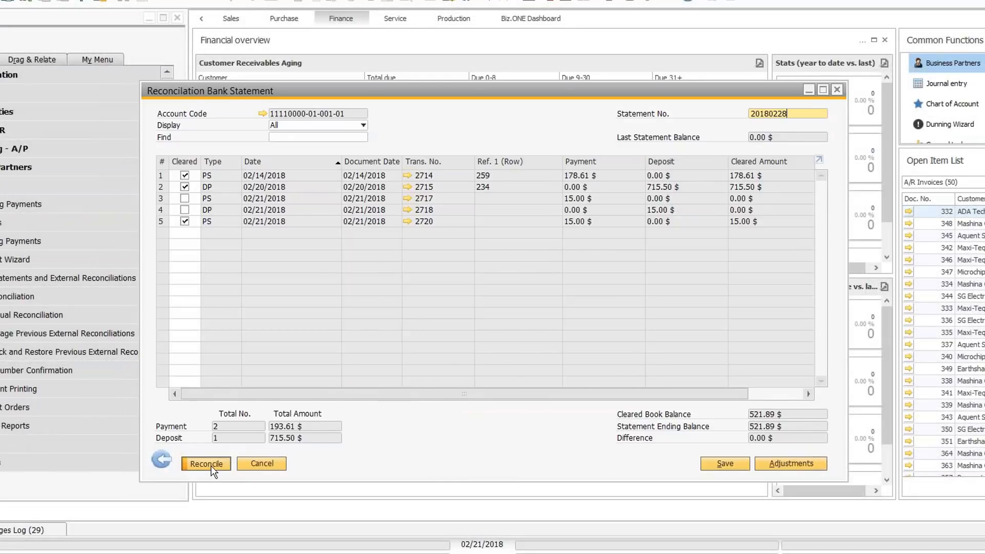
# - Complete the manual reconciliation of the statement and dismiss the external bank reconciliation selection criteria
pyautogui.click(208, 464)
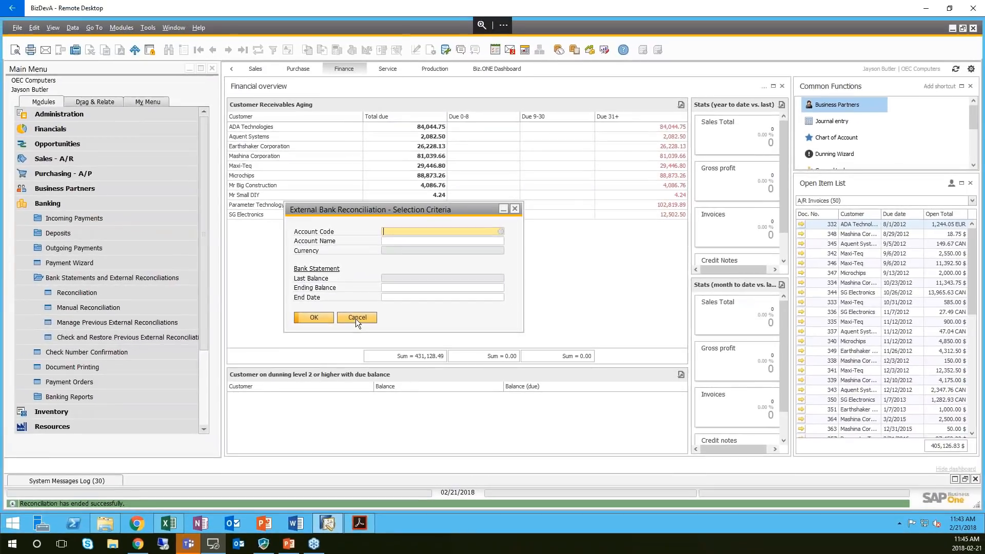
pyautogui.click(358, 328)
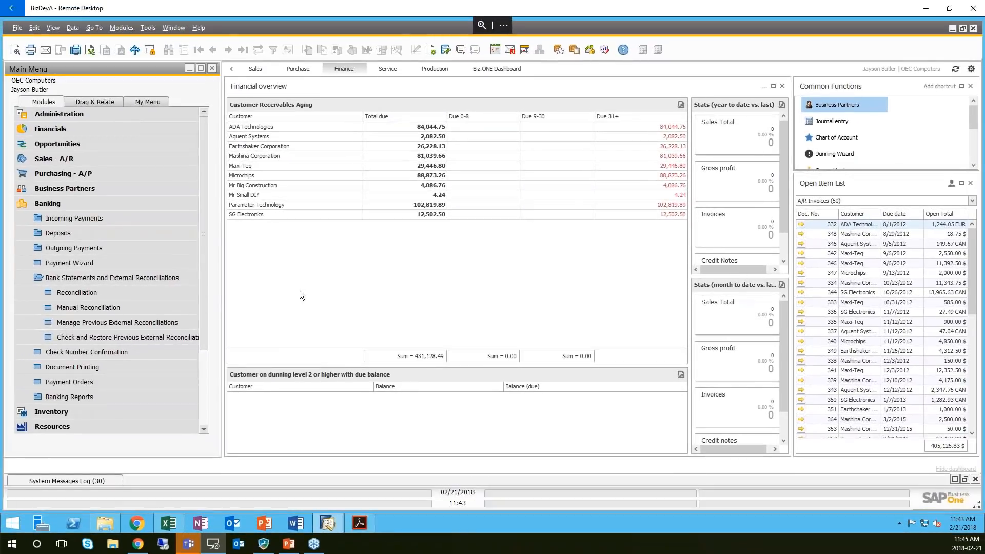
# - Open the selection criteria for the Bank Reconciliation Report among the external reconciliation banking reports
pyautogui.click(109, 281)
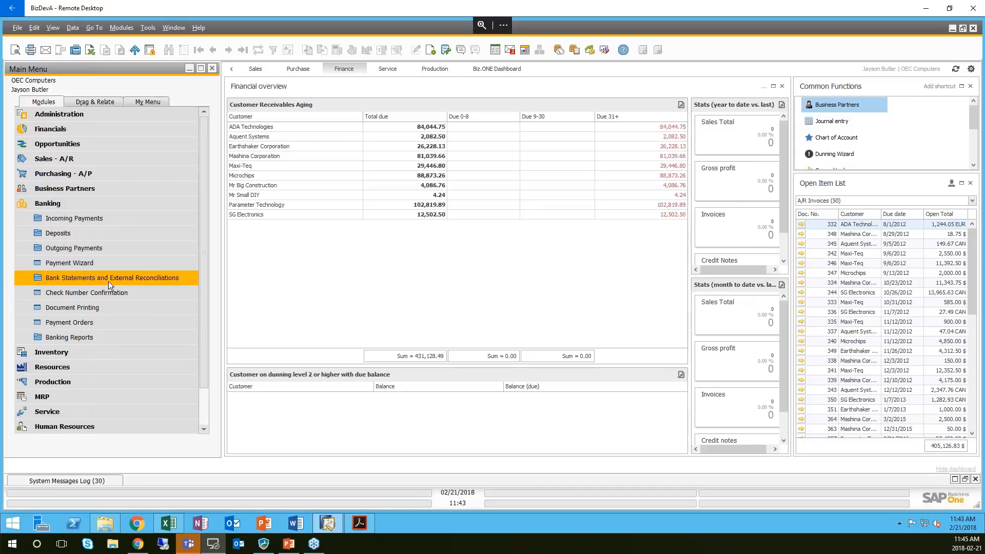
pyautogui.click(108, 279)
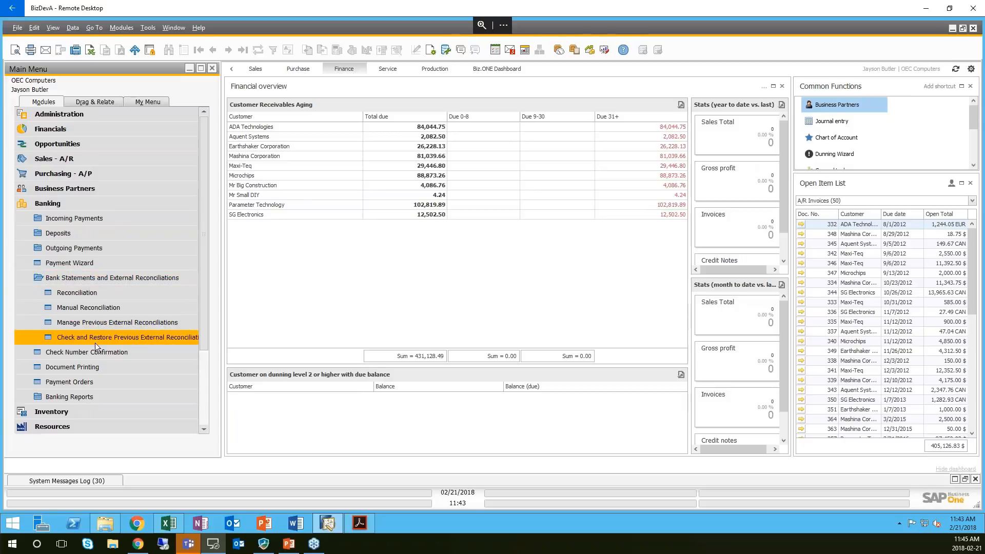
pyautogui.click(94, 396)
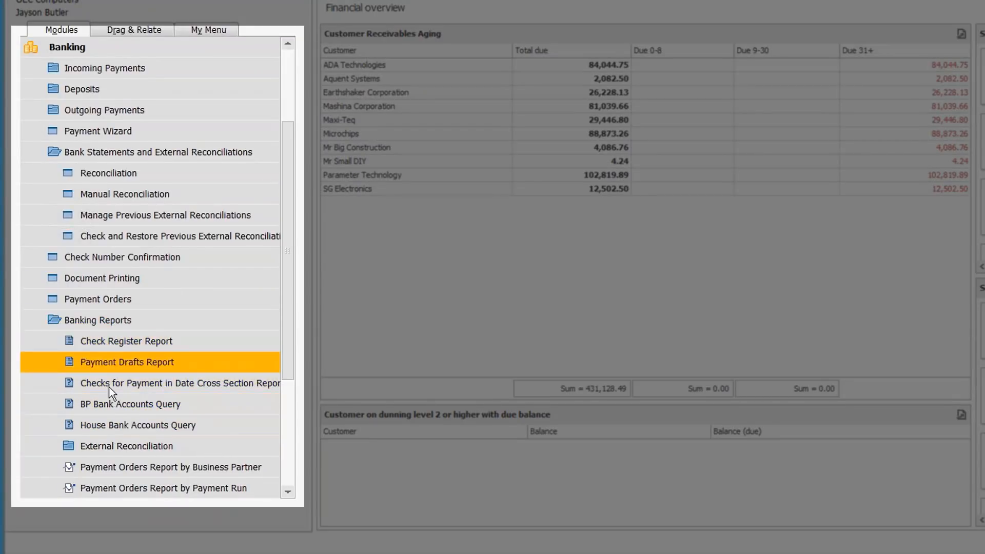
pyautogui.scroll(-1, 187, 466)
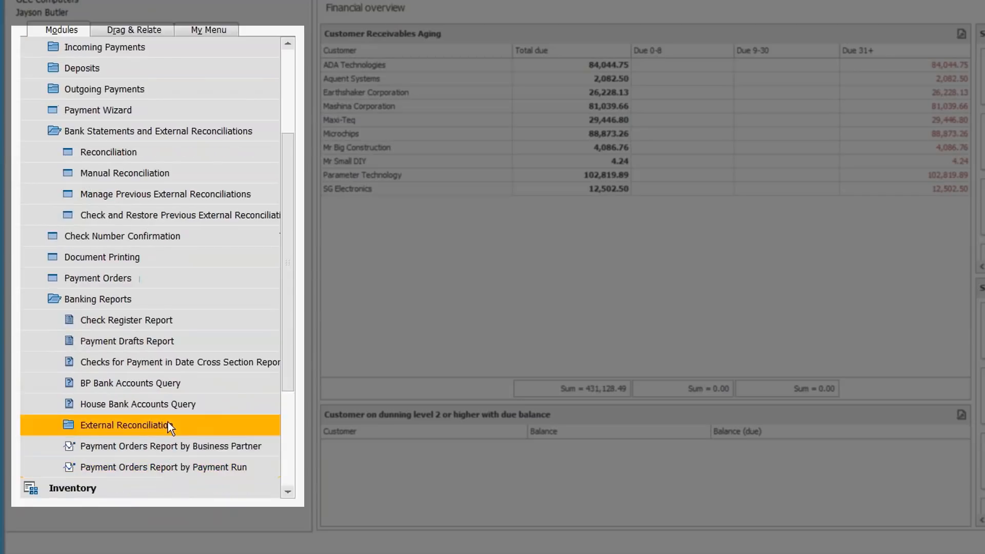
pyautogui.click(97, 426)
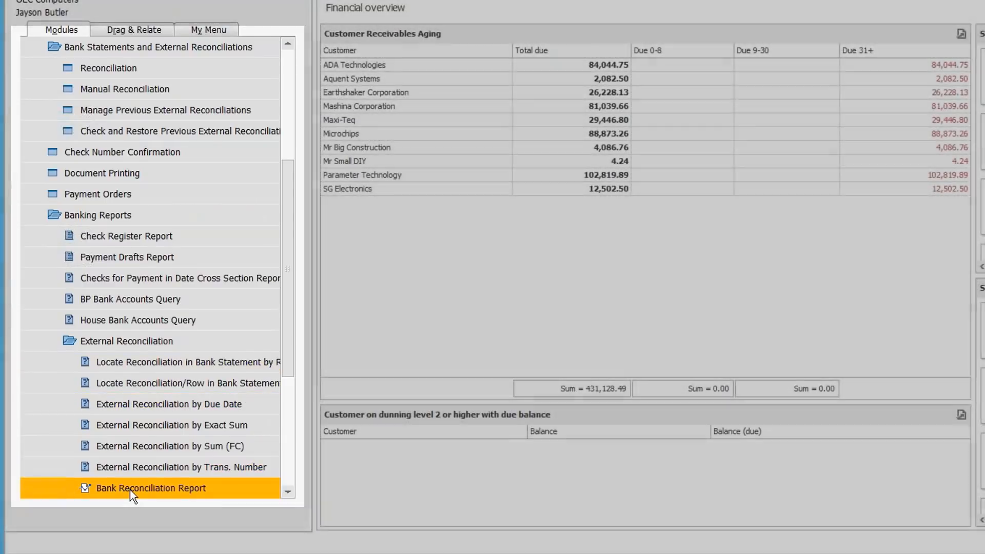
pyautogui.click(131, 490)
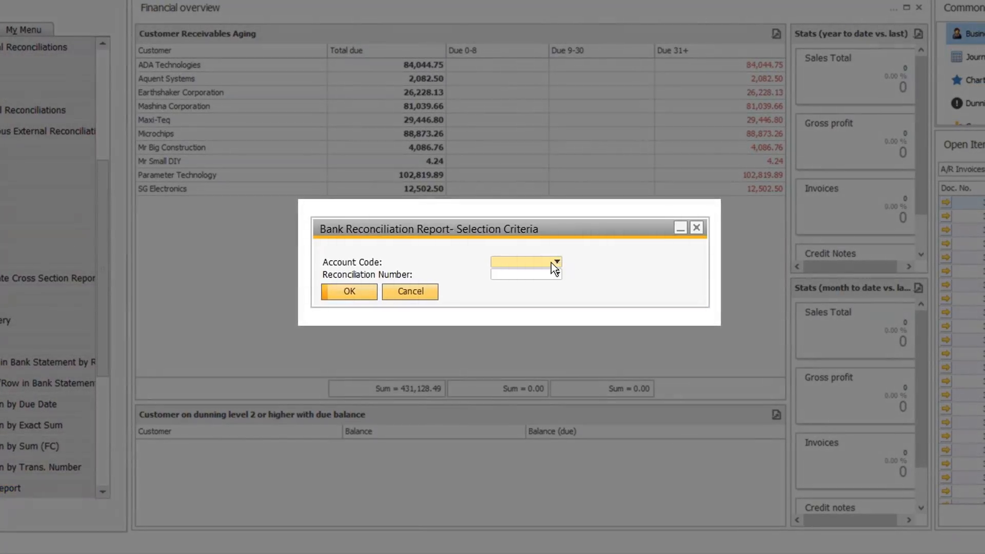
# - Run the Bank Reconciliation Report for the Cash at Bank - Checking account with reconciliation number 20180219
pyautogui.click(554, 263)
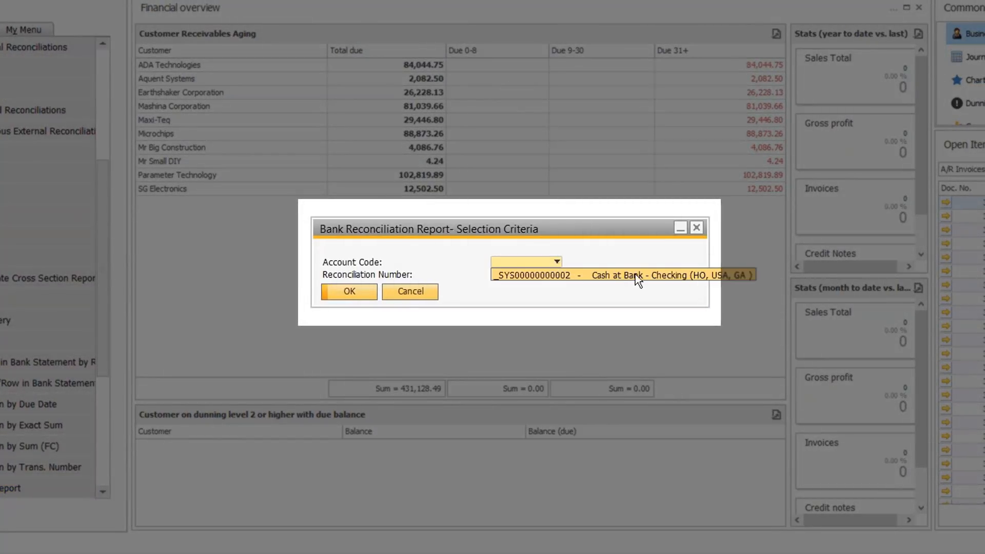
pyautogui.click(584, 241)
pyautogui.click(551, 273)
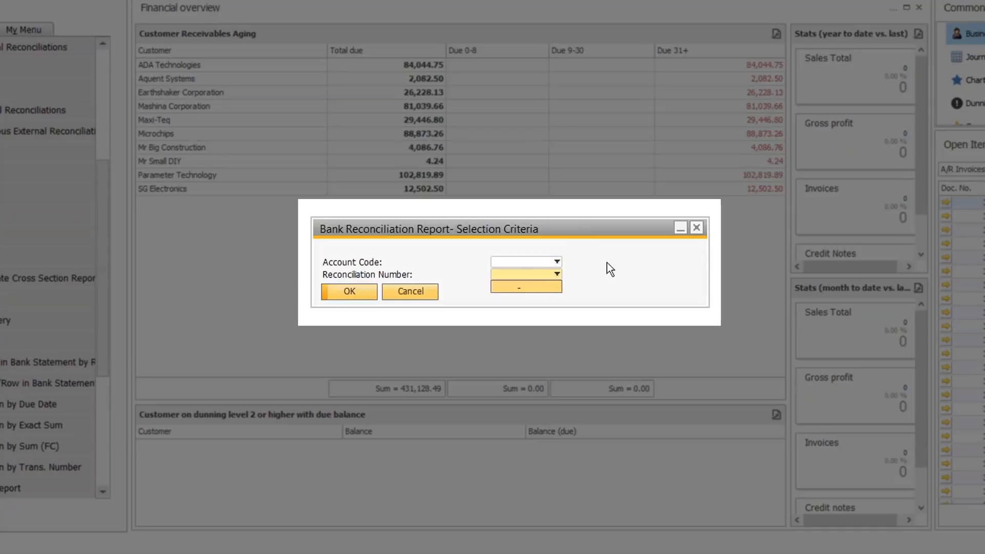
pyautogui.click(588, 257)
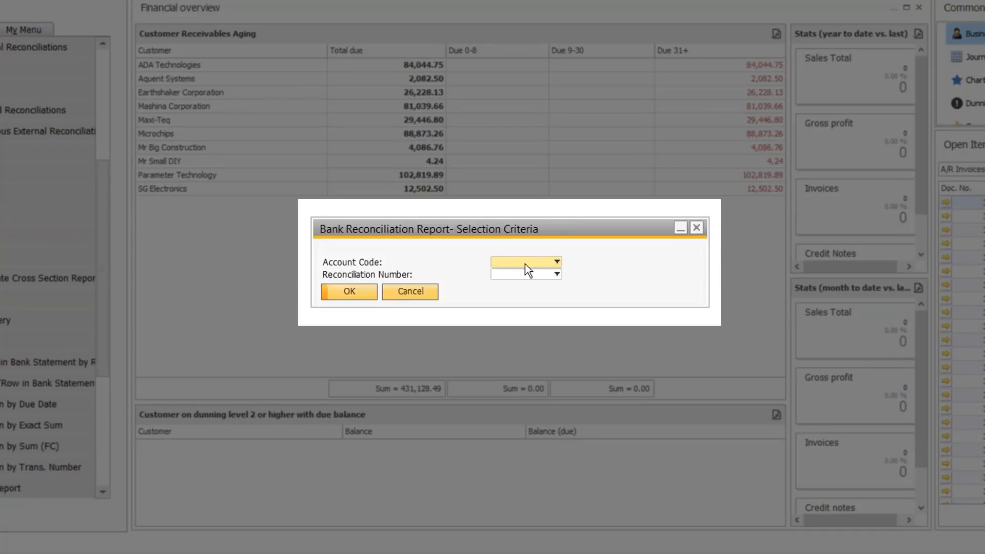
pyautogui.click(525, 263)
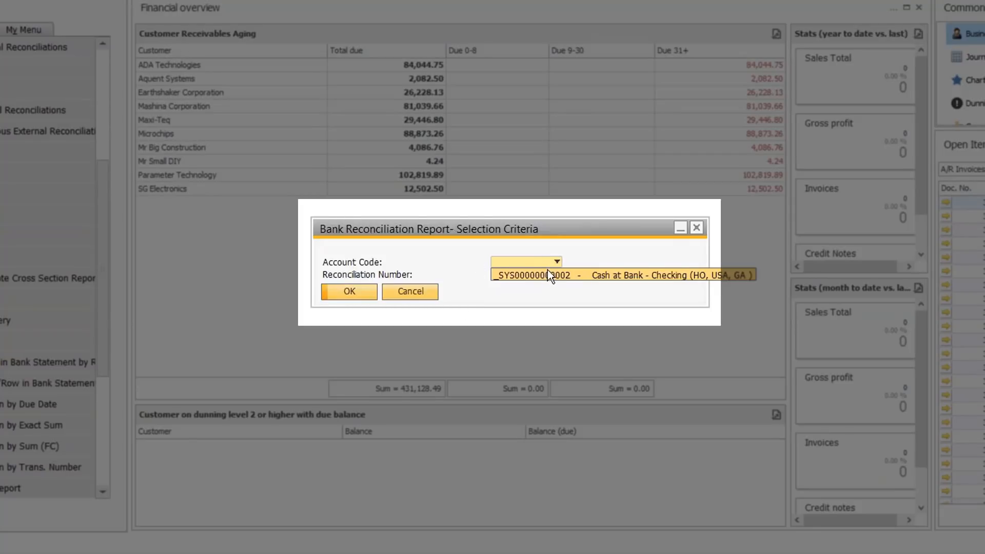
pyautogui.click(545, 275)
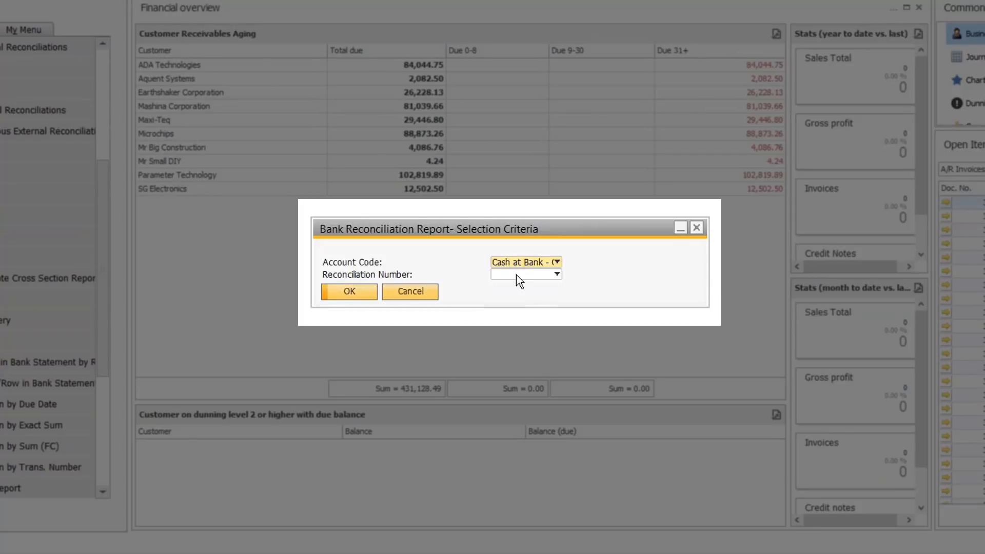
pyautogui.click(521, 274)
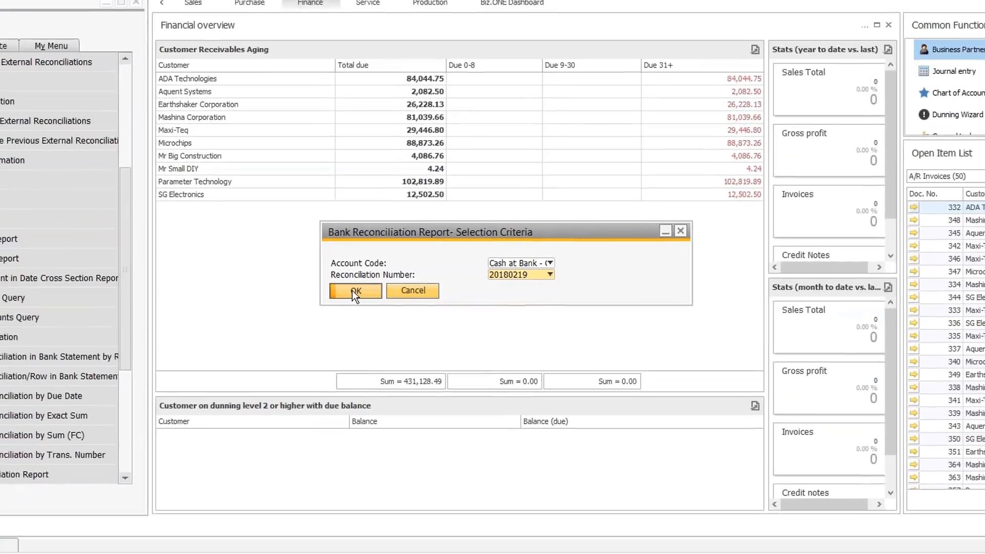
pyautogui.click(354, 291)
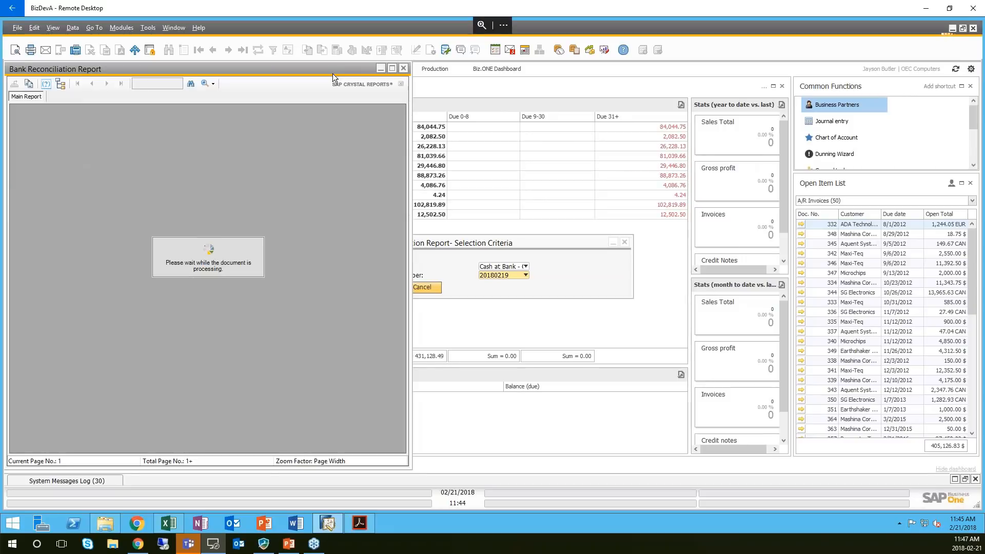
# - Widen the Bank Reconciliation Report window and examine the report from its header down to the totals
pyautogui.moveTo(334, 72); pyautogui.dragTo(401, 77)
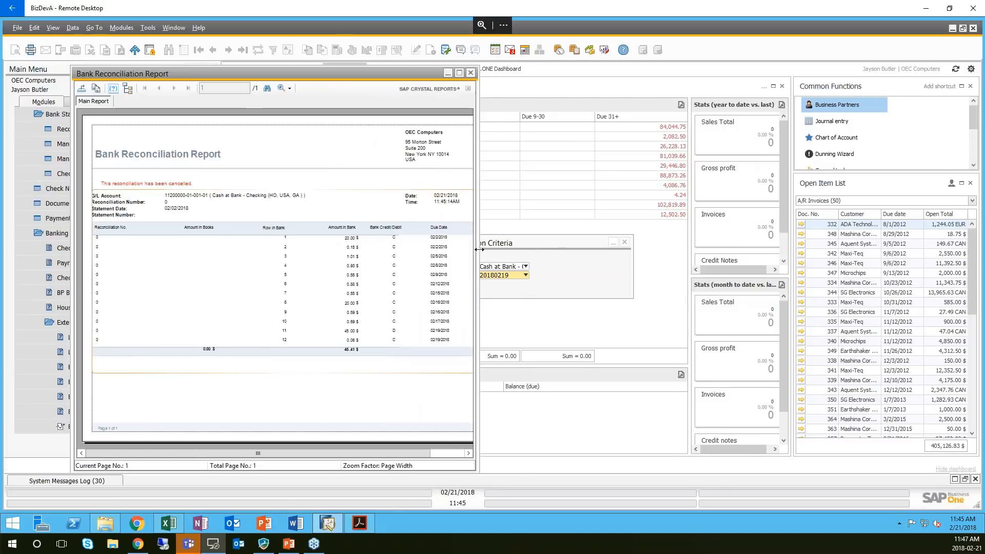
pyautogui.moveTo(479, 249); pyautogui.dragTo(847, 249)
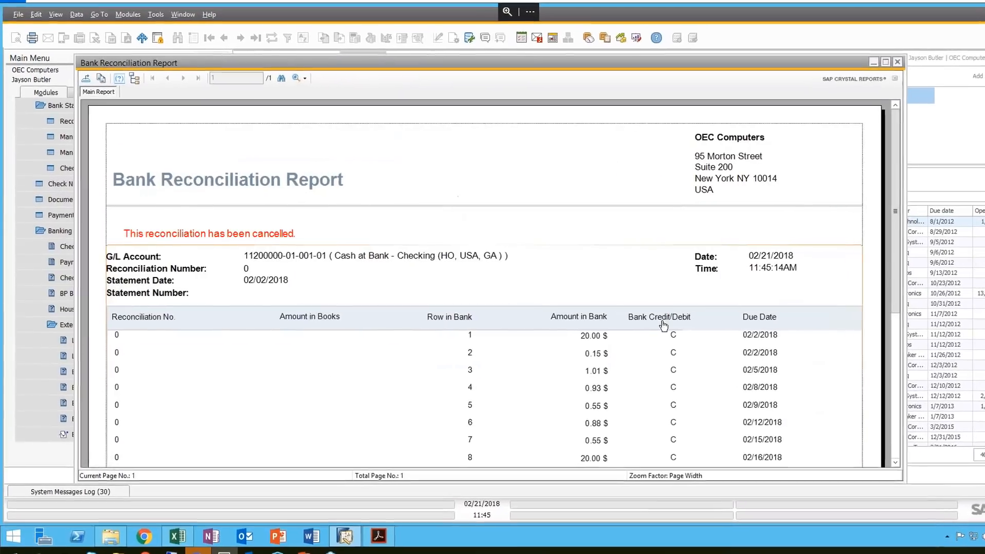
pyautogui.scroll(-5, 419, 349)
pyautogui.scroll(2, 405, 323)
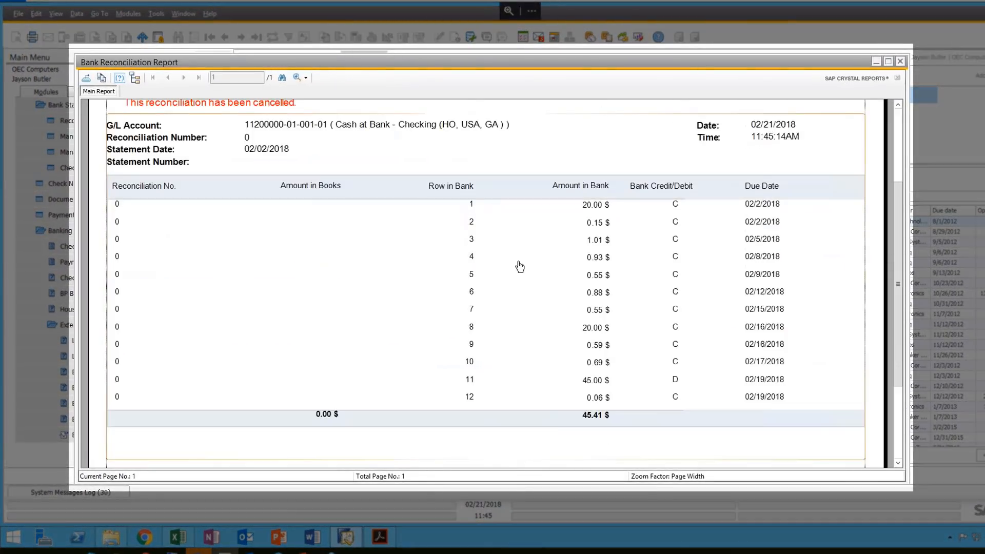
pyautogui.scroll(3, 510, 266)
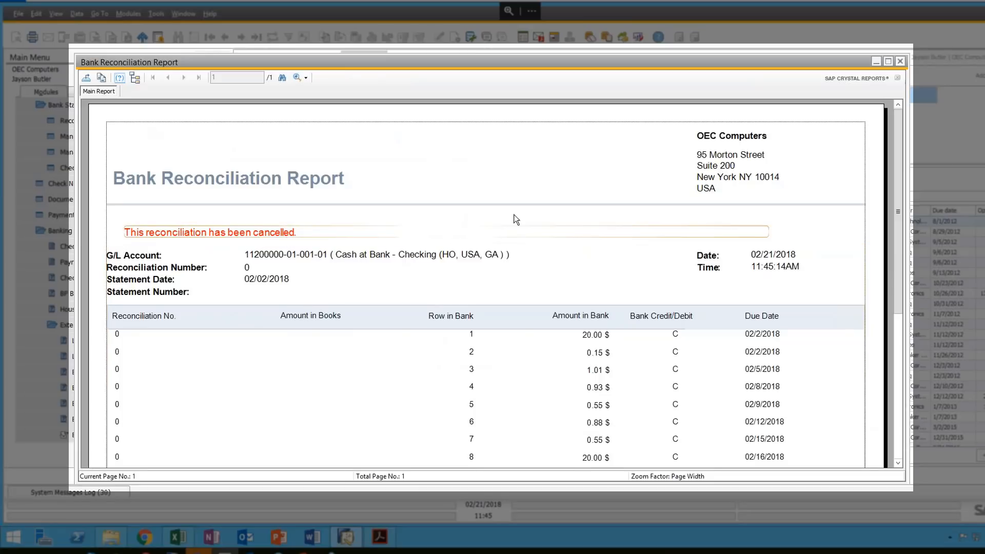
pyautogui.scroll(-5, 556, 422)
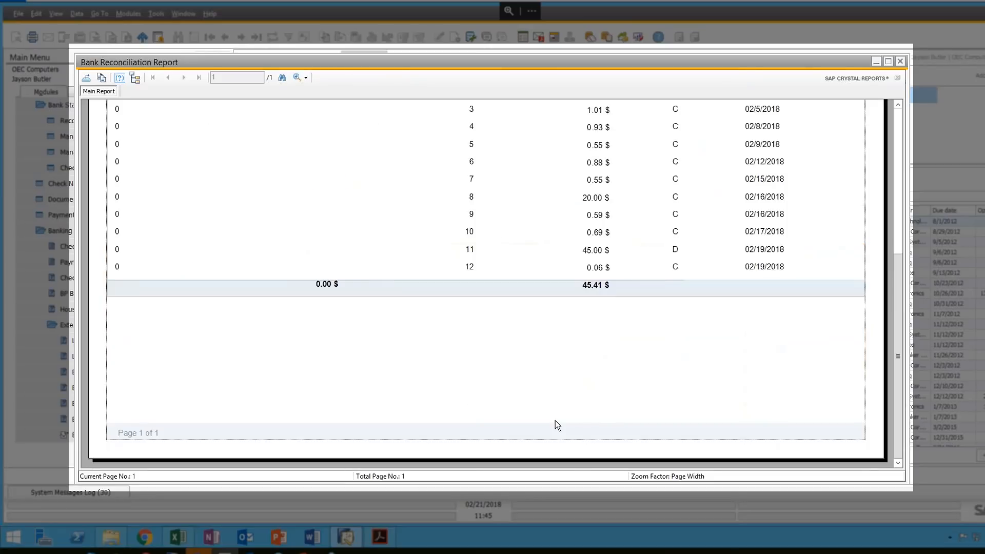
# - Close the Bank Reconciliation Report and its selection criteria, and collapse the External Reconciliation reports folder
pyautogui.click(900, 61)
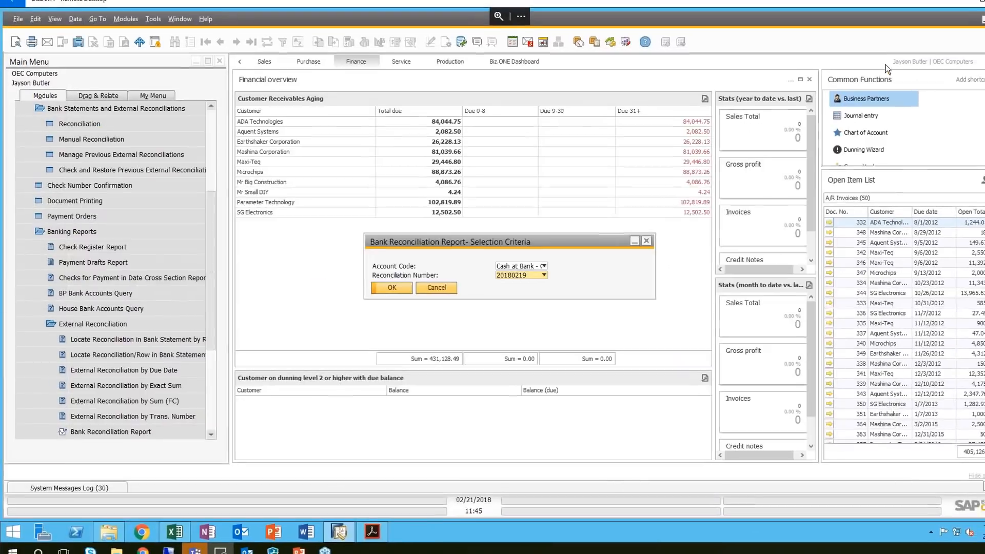
pyautogui.click(420, 287)
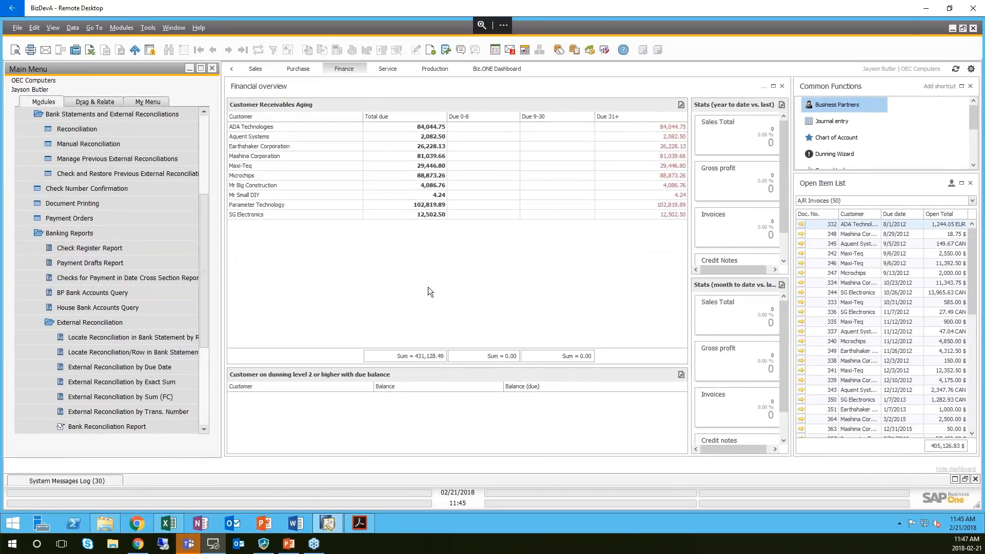
pyautogui.click(93, 322)
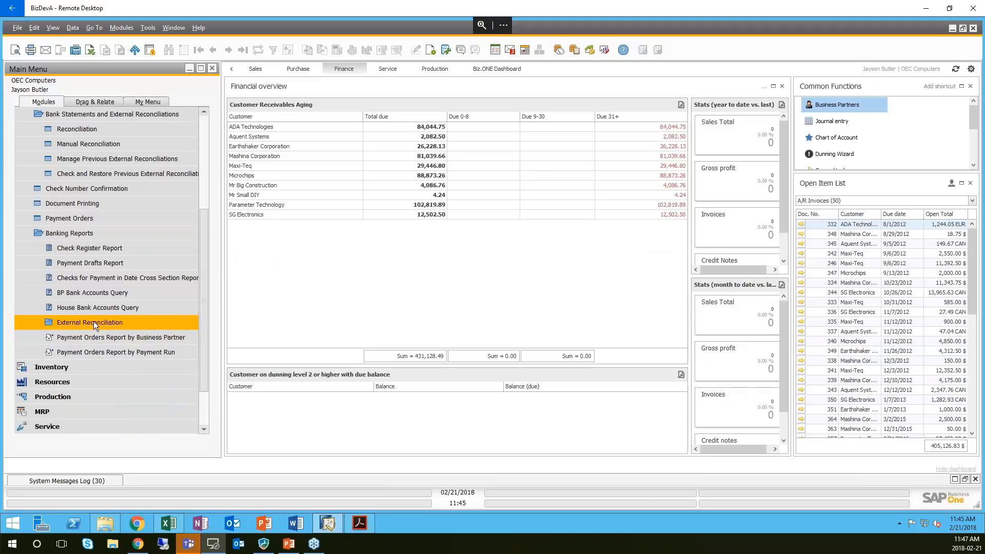
pyautogui.scroll(-1, 94, 322)
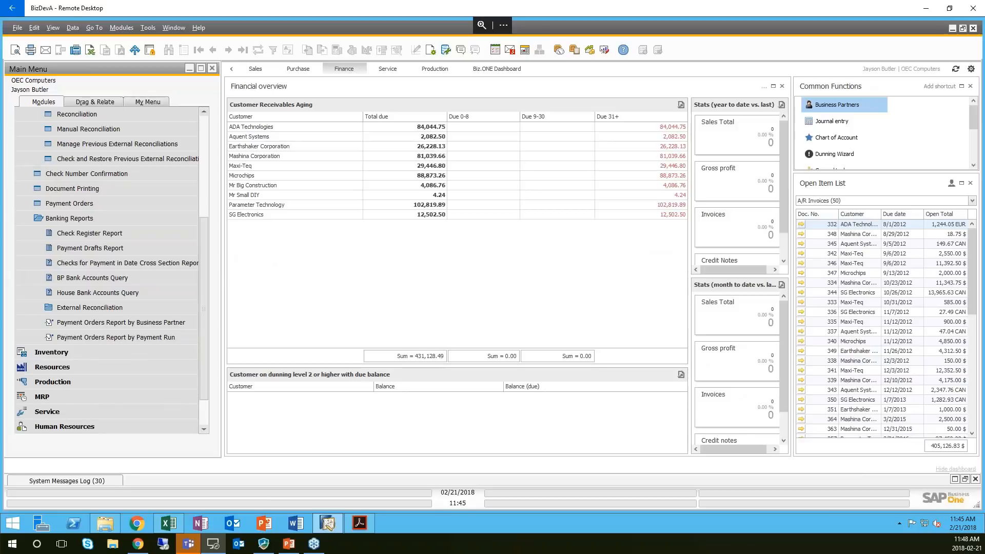
# - Leave the remote desktop, switch to the Bank Reconciliation presentation in PowerPoint and start the slide show at slide 7, "1. Reconciliation"
pyautogui.click(973, 8)
pyautogui.click(289, 543)
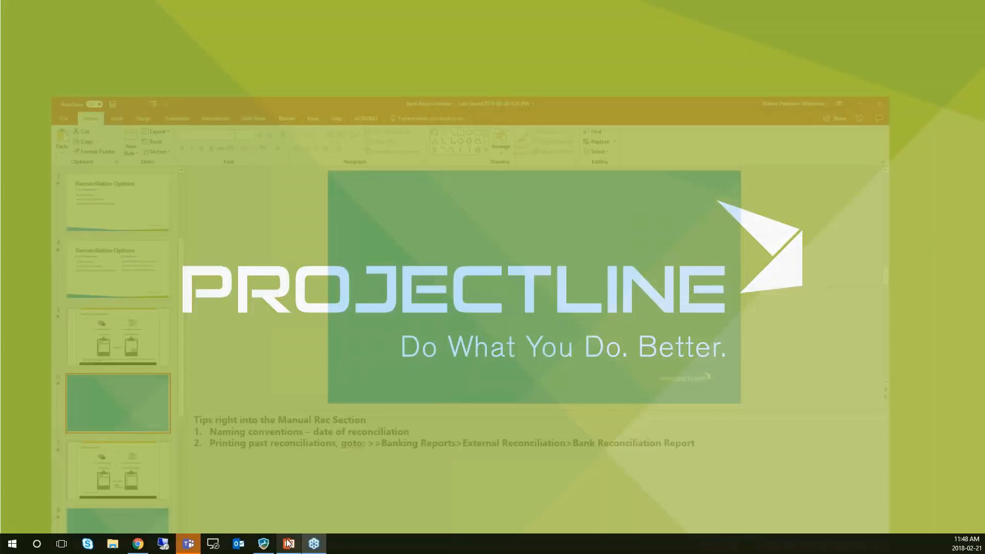
pyautogui.click(71, 452)
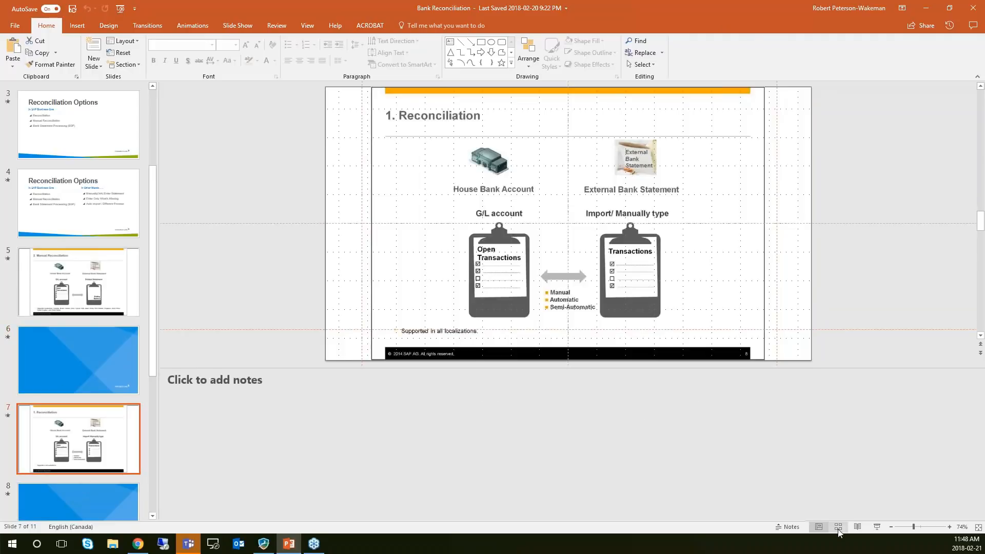
pyautogui.click(876, 527)
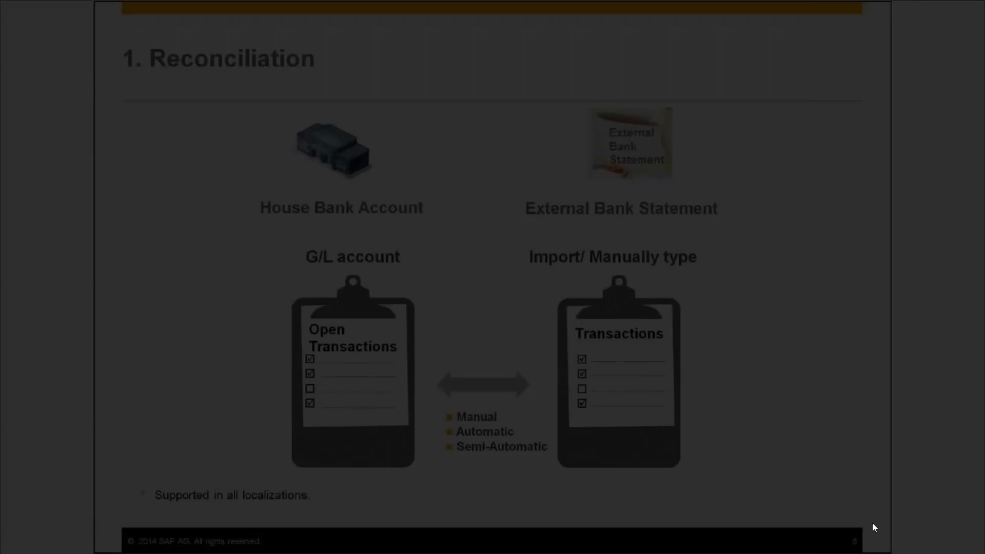
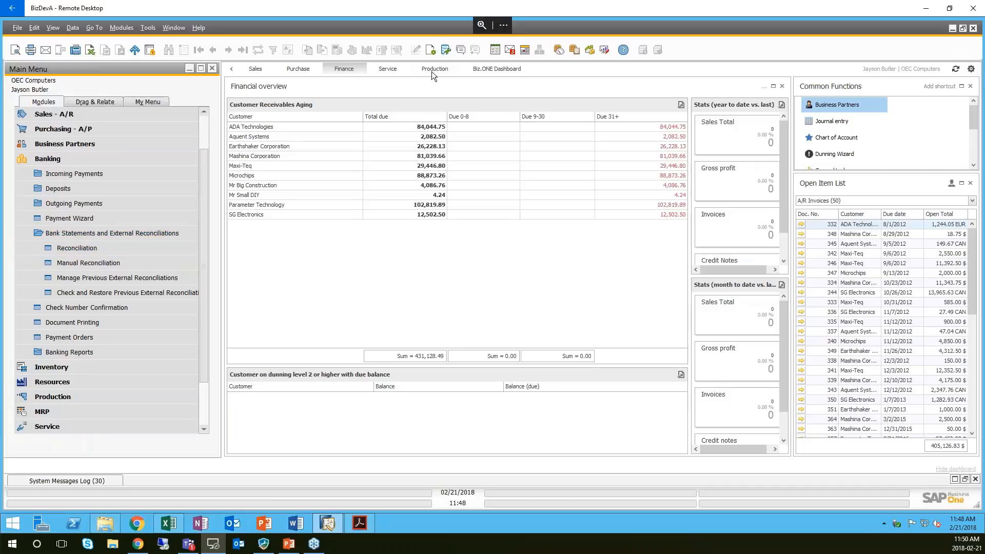
# - Make Process External Bank Statement visible under Bank Statements and External Reconciliations in the main menu's form settings, and expand the Banking module
pyautogui.click(431, 50)
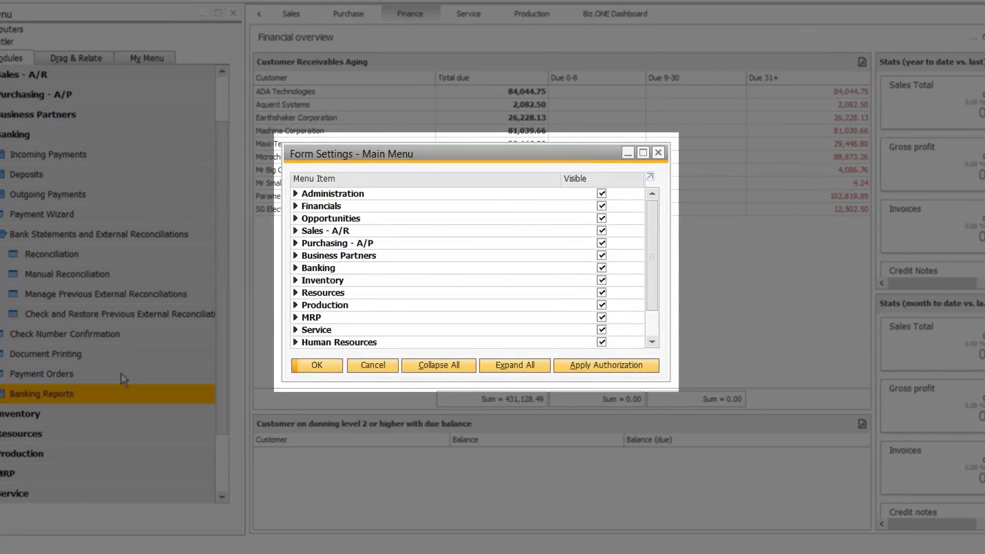
pyautogui.click(295, 268)
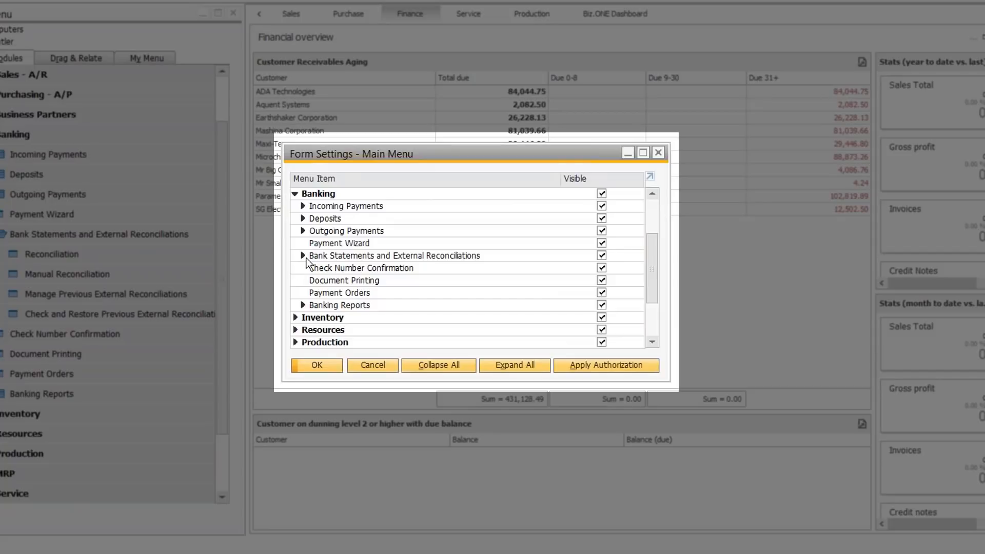
pyautogui.click(302, 255)
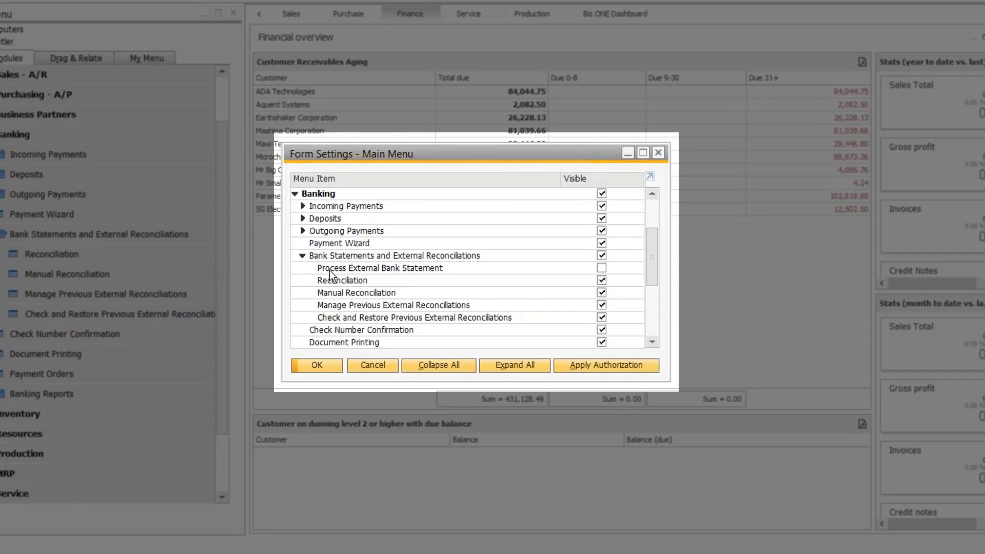
pyautogui.click(603, 268)
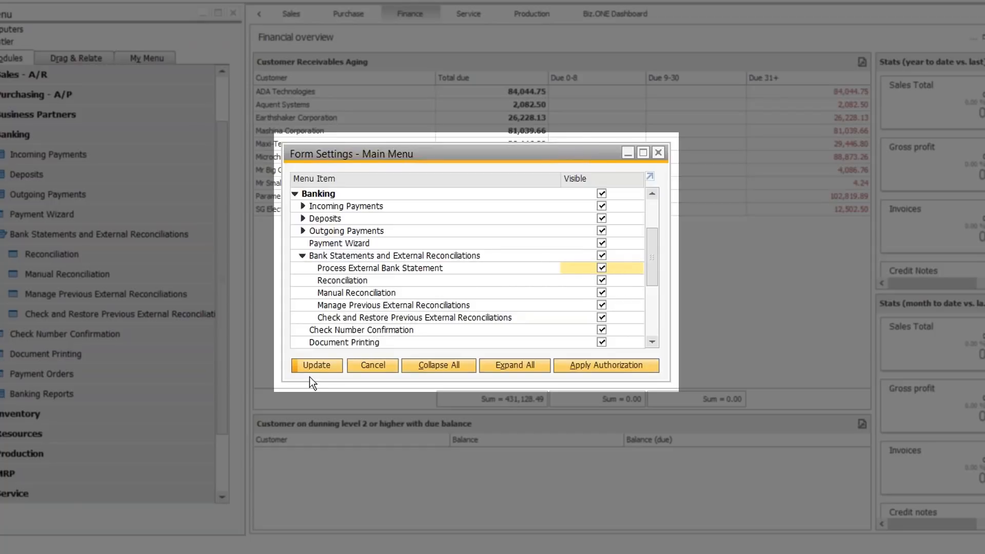
pyautogui.click(314, 364)
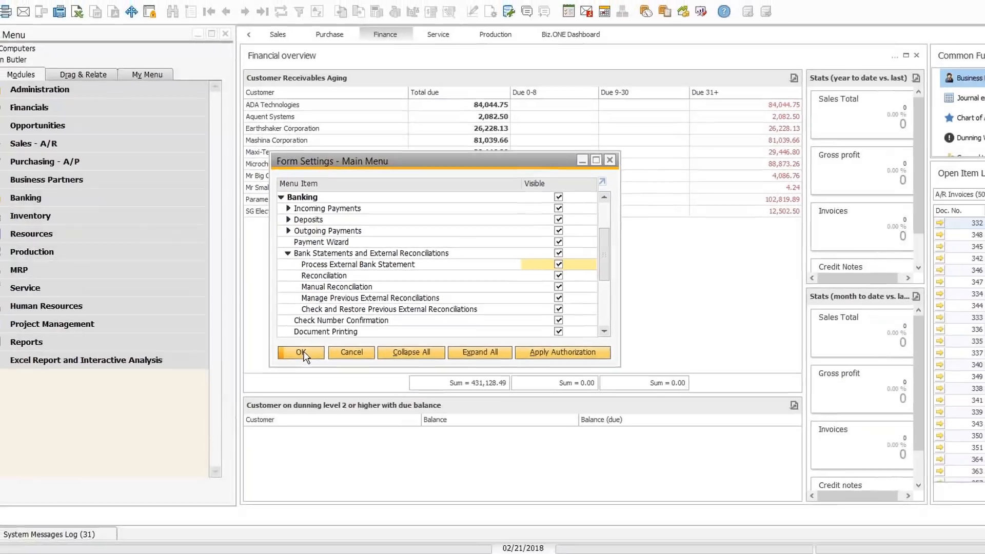
pyautogui.click(317, 365)
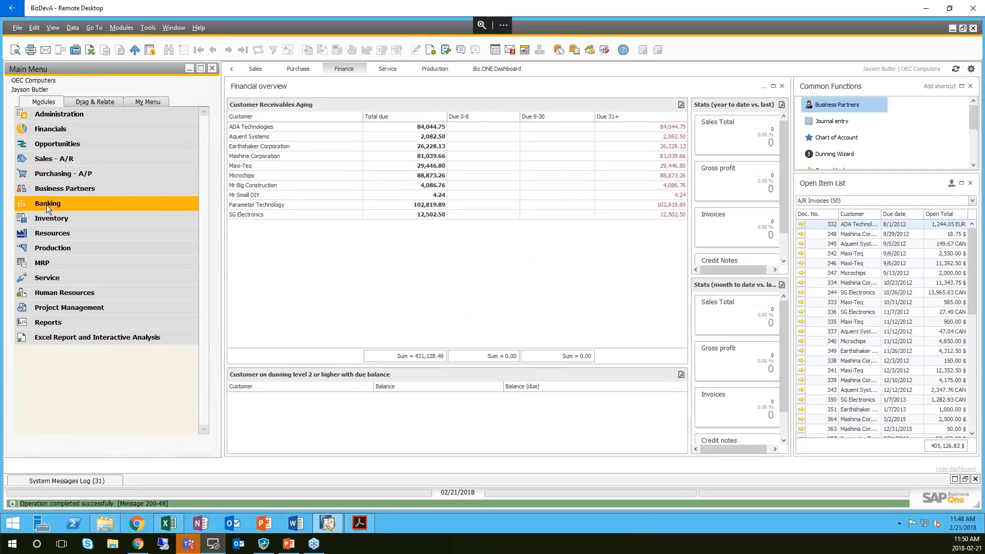
pyautogui.click(46, 205)
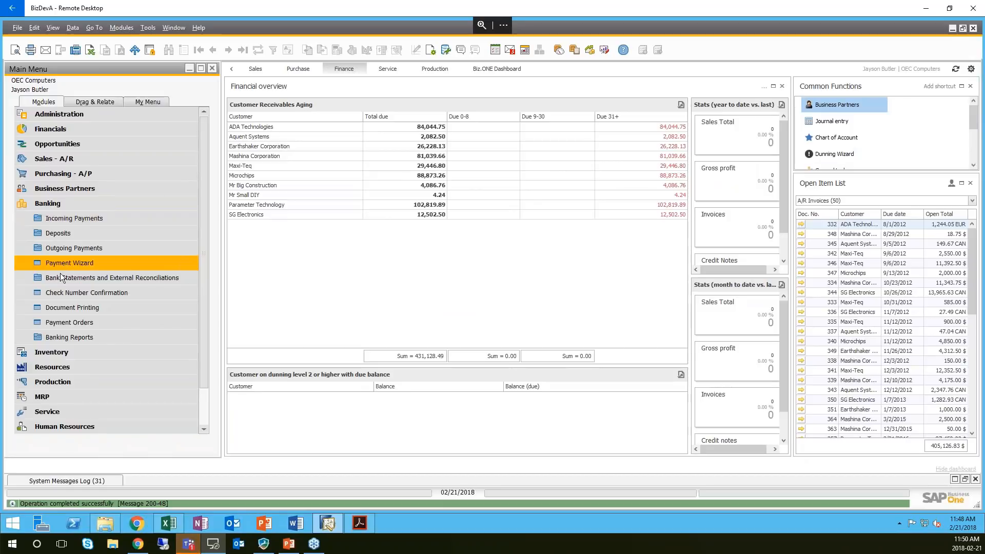
# - Open Process External Bank Statement and load the G/L account Royal Bank Chequing (HO, USA, GA)
pyautogui.click(80, 277)
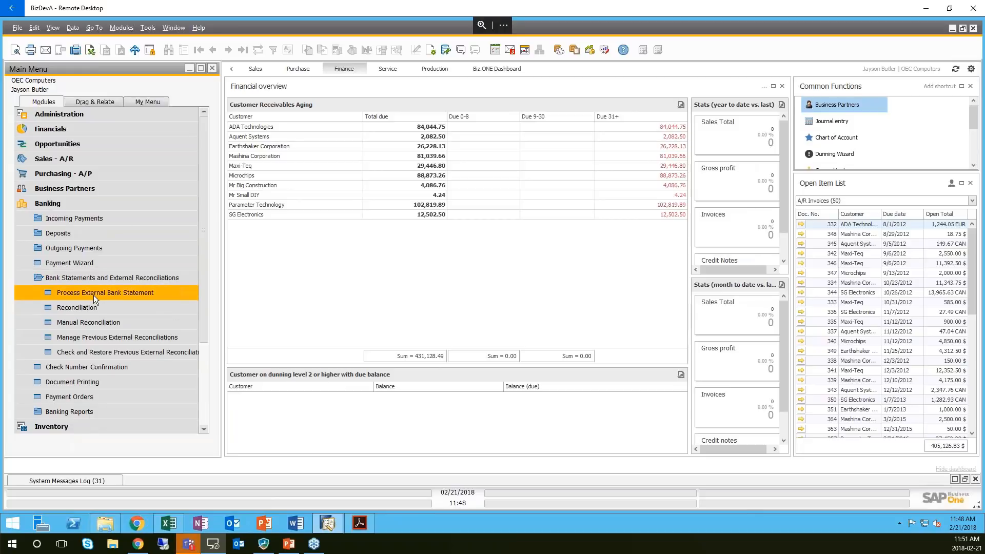
pyautogui.click(93, 295)
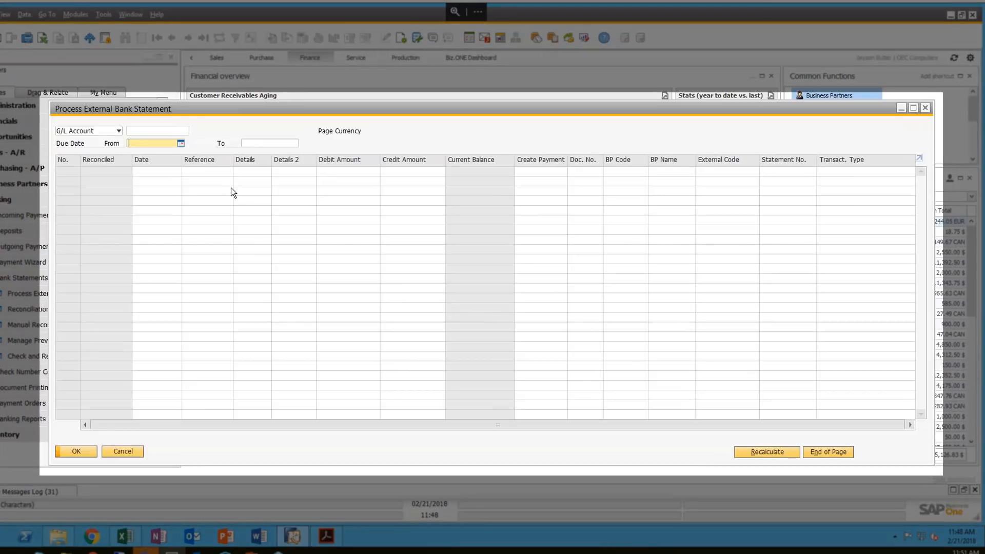
pyautogui.click(183, 131)
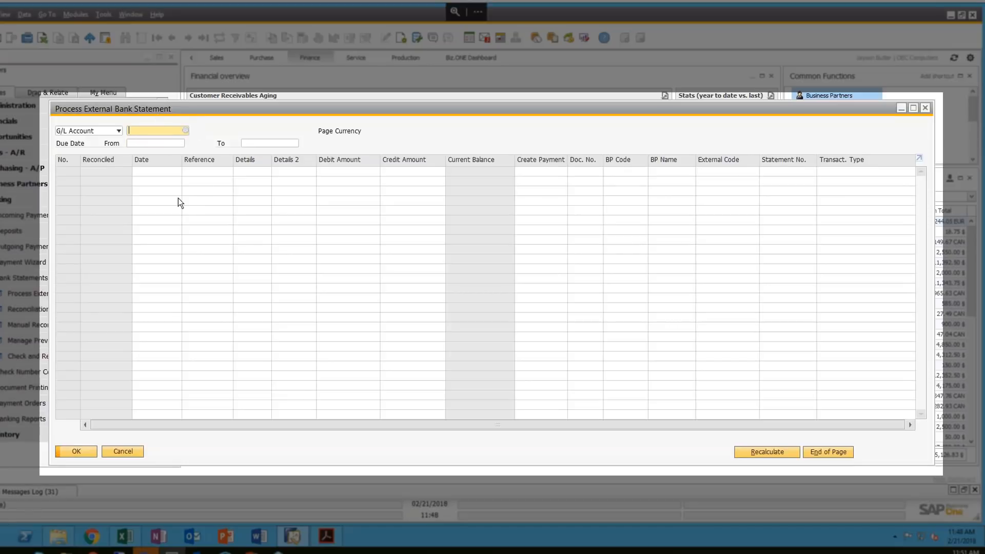
pyautogui.click(186, 130)
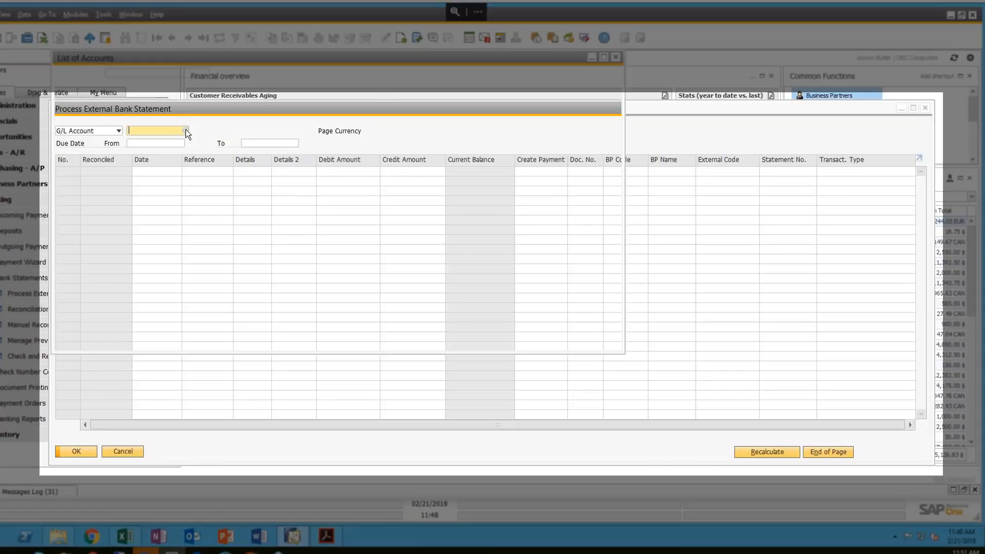
pyautogui.click(239, 111)
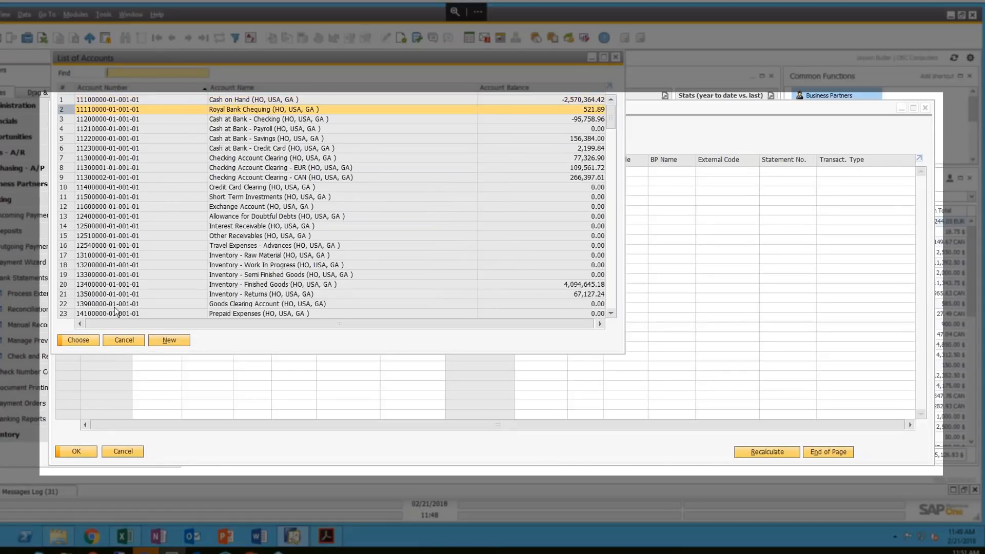
pyautogui.click(79, 341)
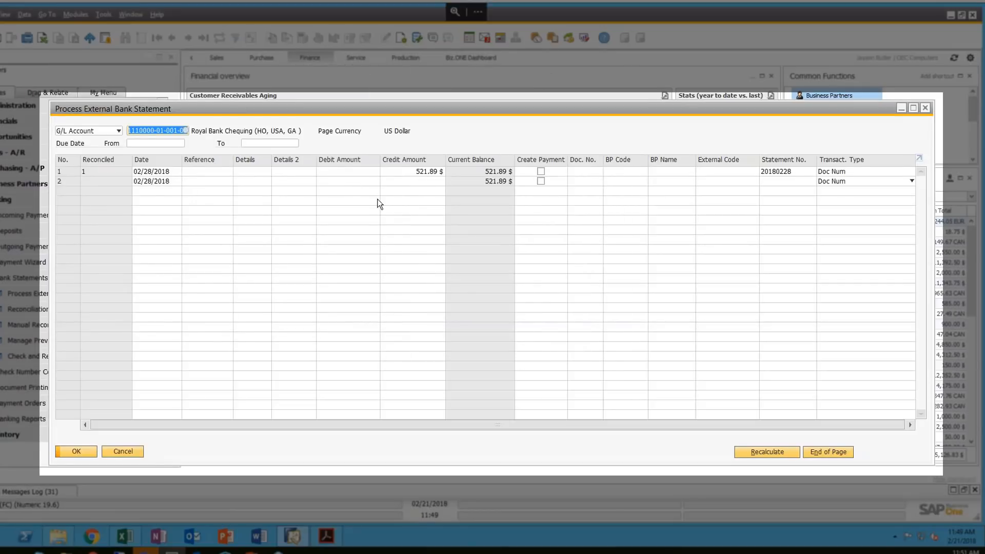
# - Try to clear the date of statement row 2 and delete the reconciled row 1, and dismiss the system message
pyautogui.click(177, 182)
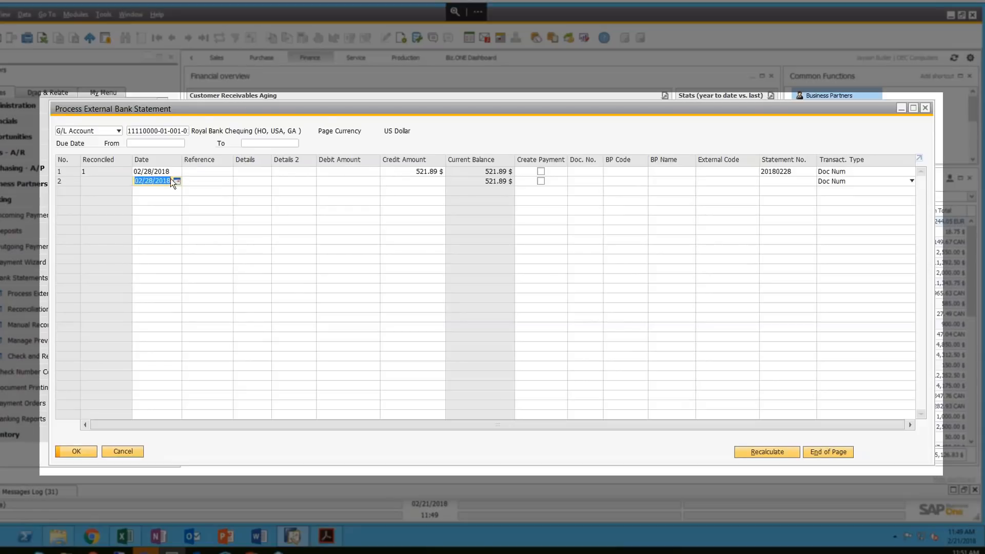
pyautogui.press('BackSpace')
pyautogui.rightClick(353, 171)
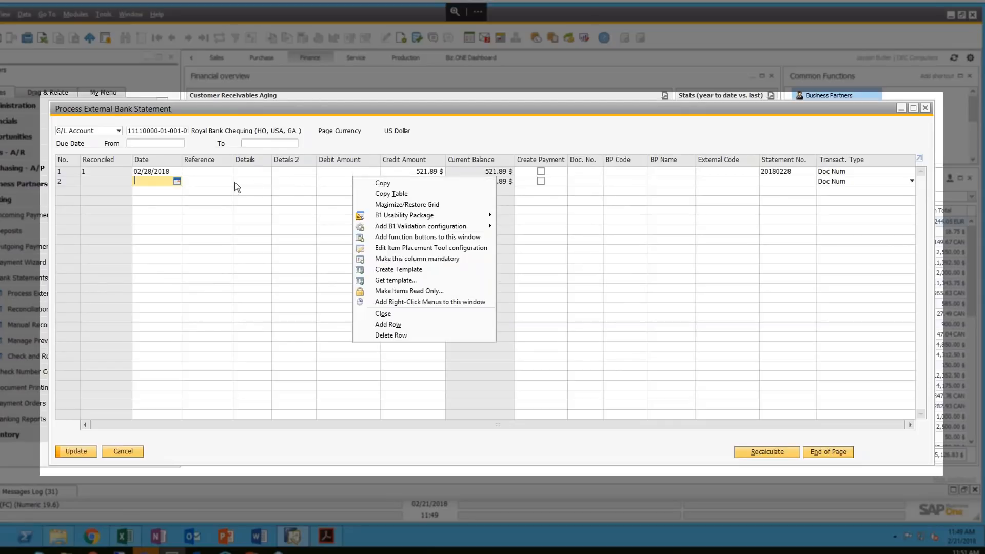
pyautogui.click(396, 335)
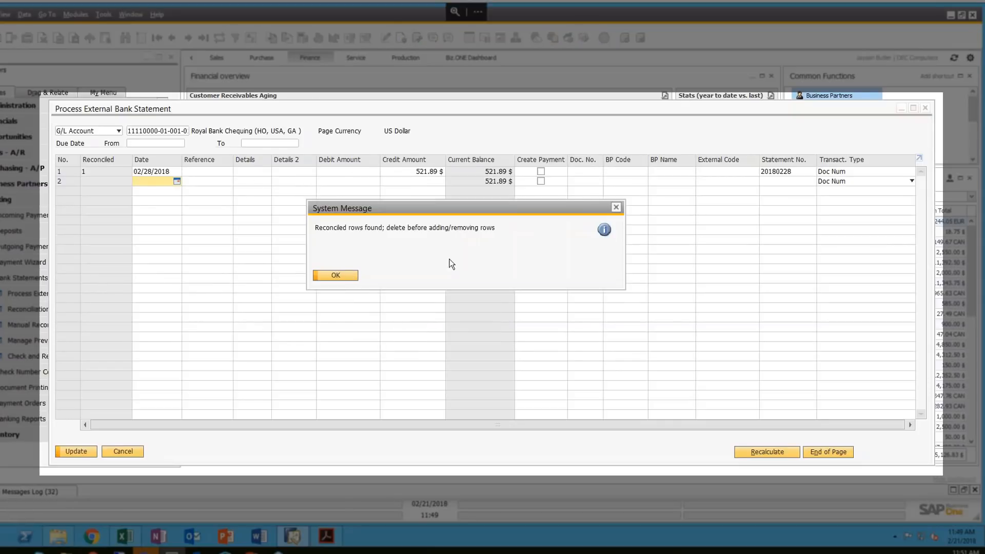
pyautogui.click(337, 276)
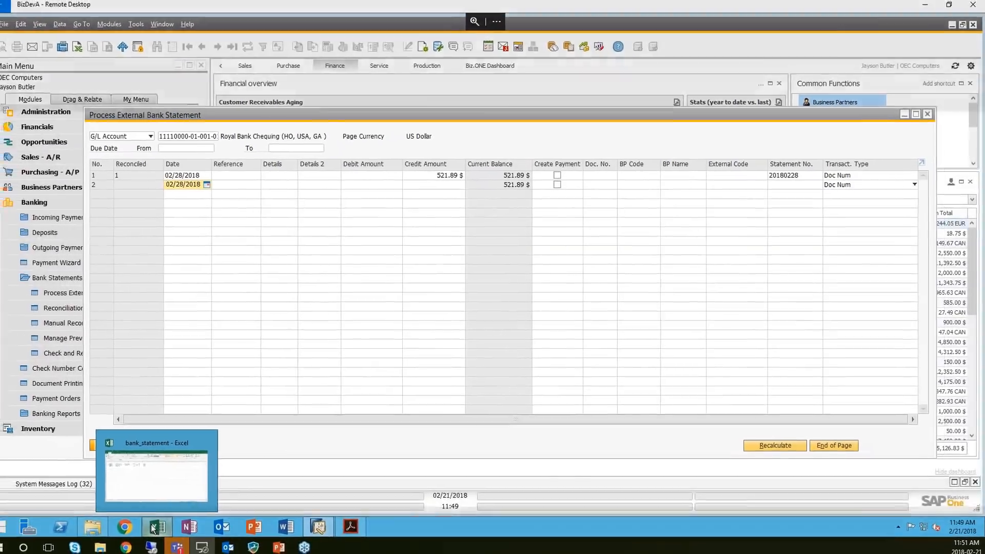
# - Switch to the bank_statement workbook in Excel, examine the date and reference columns on Sheet1, and go to Sheet2
pyautogui.click(123, 537)
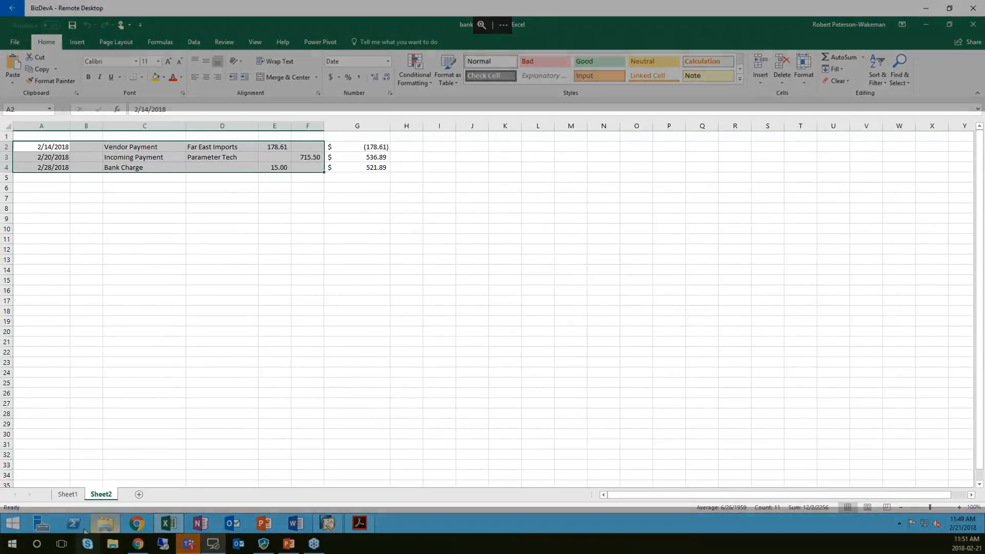
pyautogui.click(71, 496)
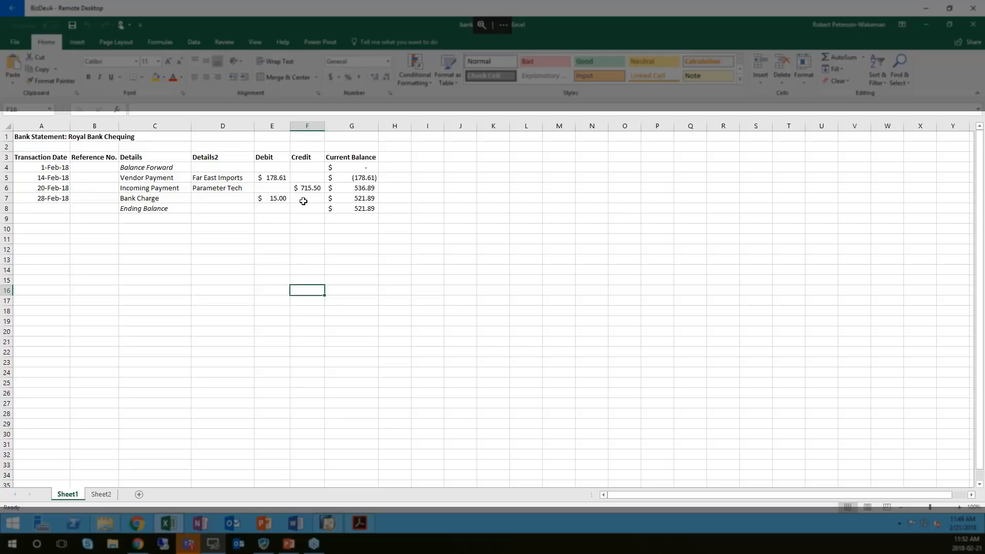
pyautogui.click(47, 167)
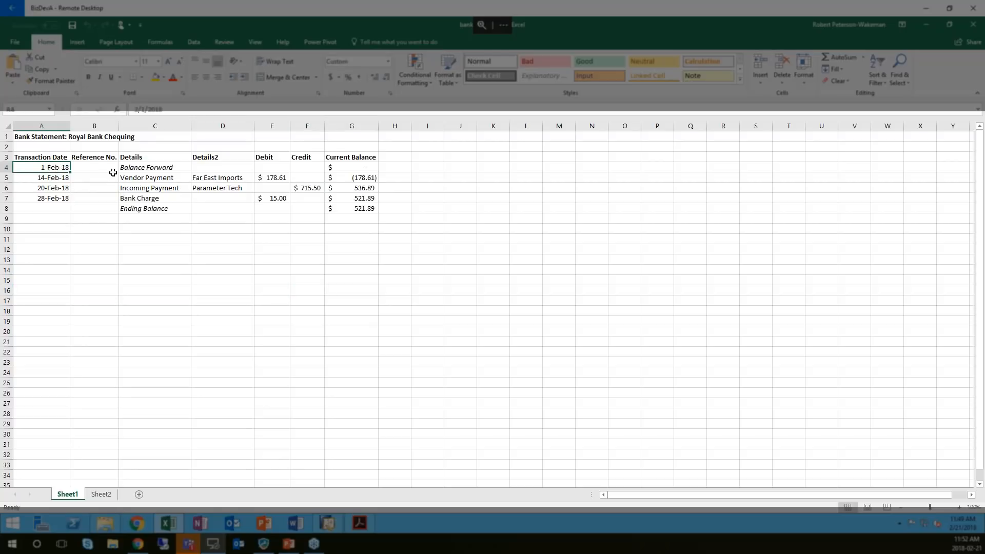
pyautogui.click(78, 159)
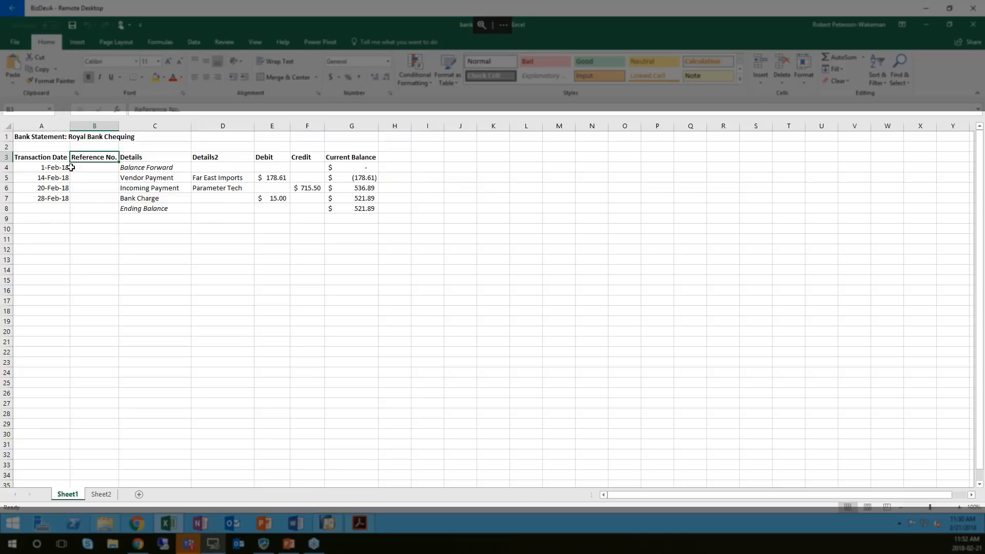
pyautogui.click(49, 167)
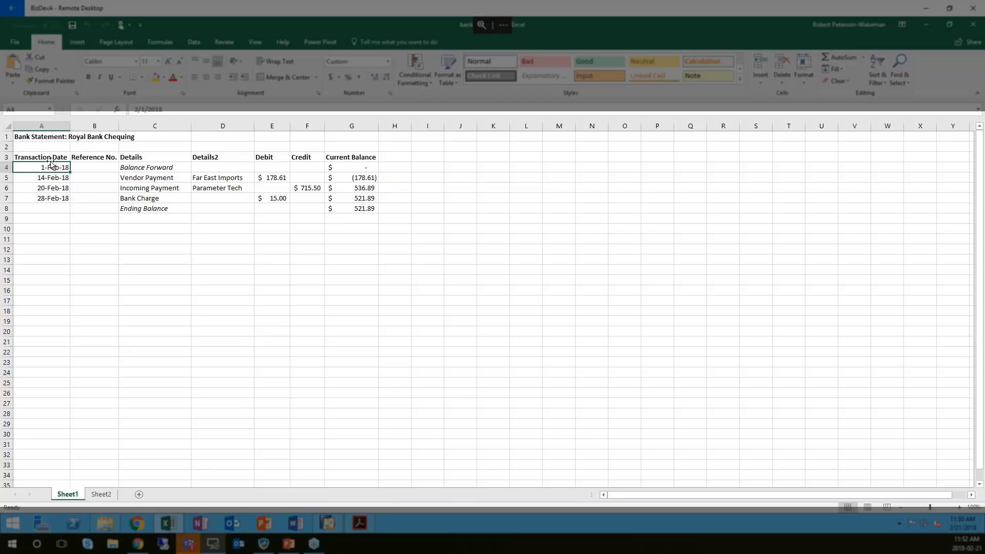
pyautogui.click(101, 494)
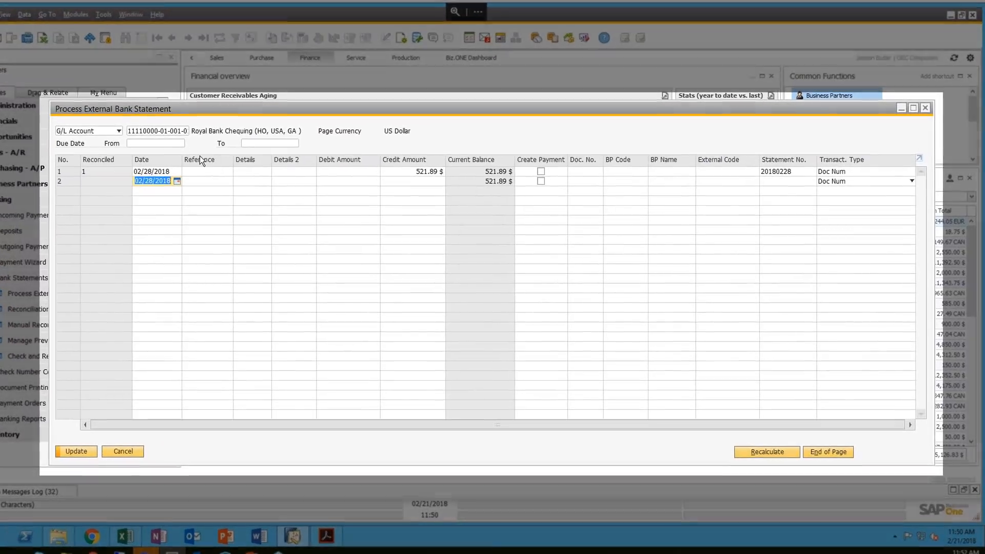
# - Return to SAP Business One, review the column order in the Process External Bank Statement form settings, and cancel them
pyautogui.click(154, 161)
pyautogui.rightClick(155, 164)
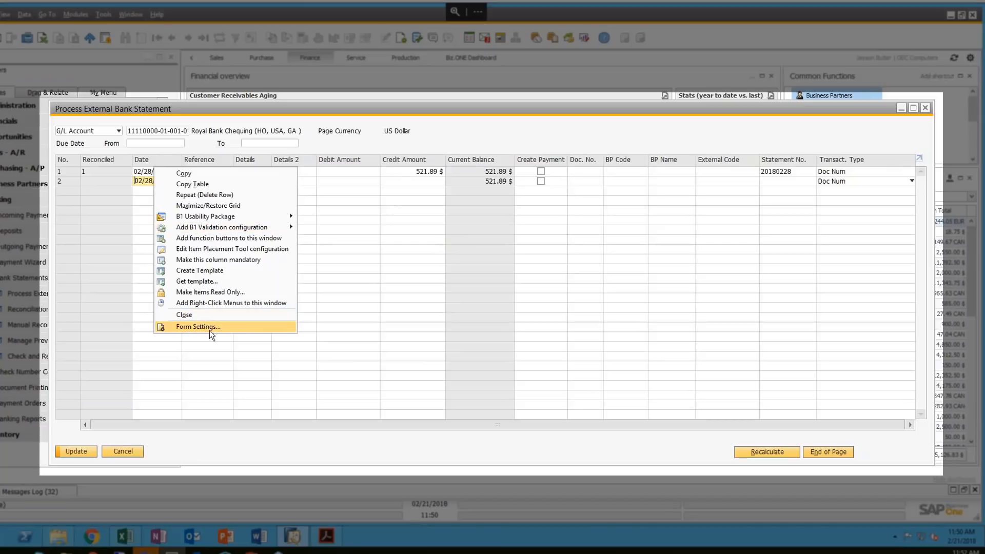
pyautogui.click(195, 328)
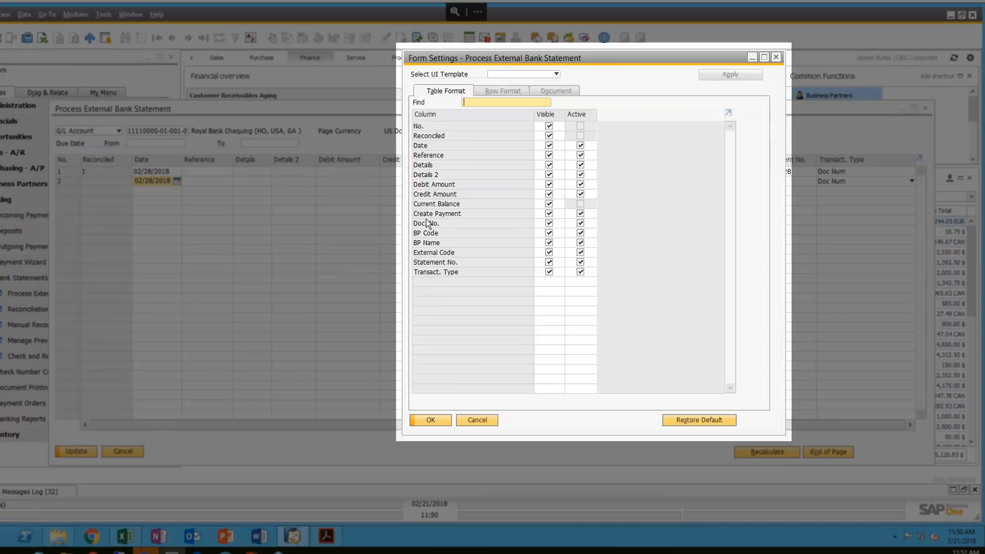
pyautogui.moveTo(434, 218)
pyautogui.mouseDown()
pyautogui.moveTo(433, 149)
pyautogui.moveTo(430, 231)
pyautogui.moveTo(433, 218)
pyautogui.mouseUp()
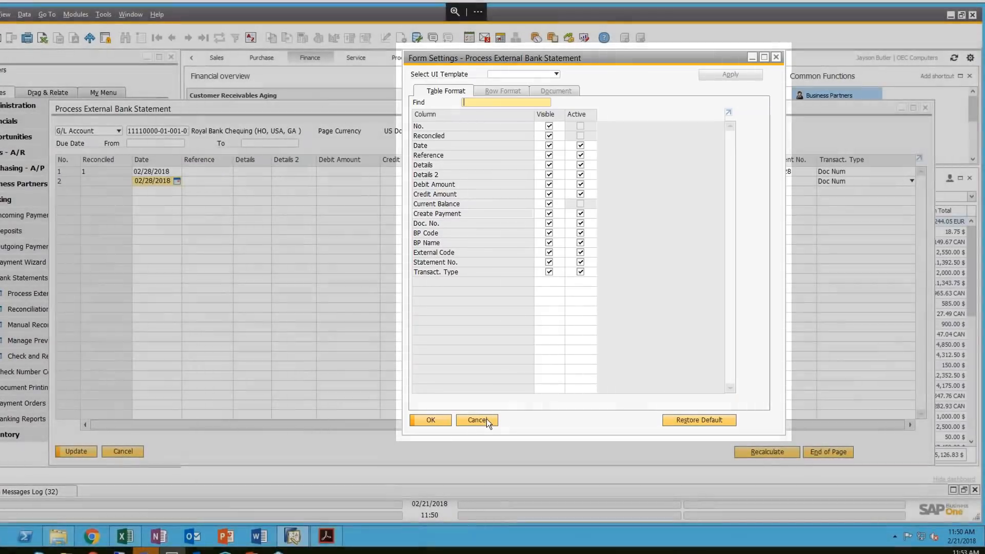
pyautogui.click(486, 419)
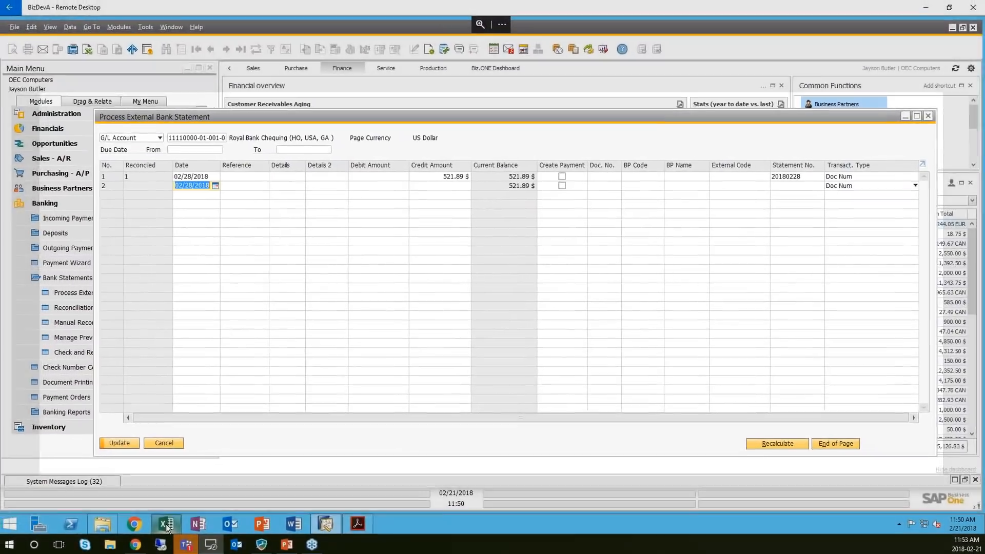
# - Switch to Excel and copy the three bank transactions in cells A2:F4 of Sheet2
pyautogui.click(166, 524)
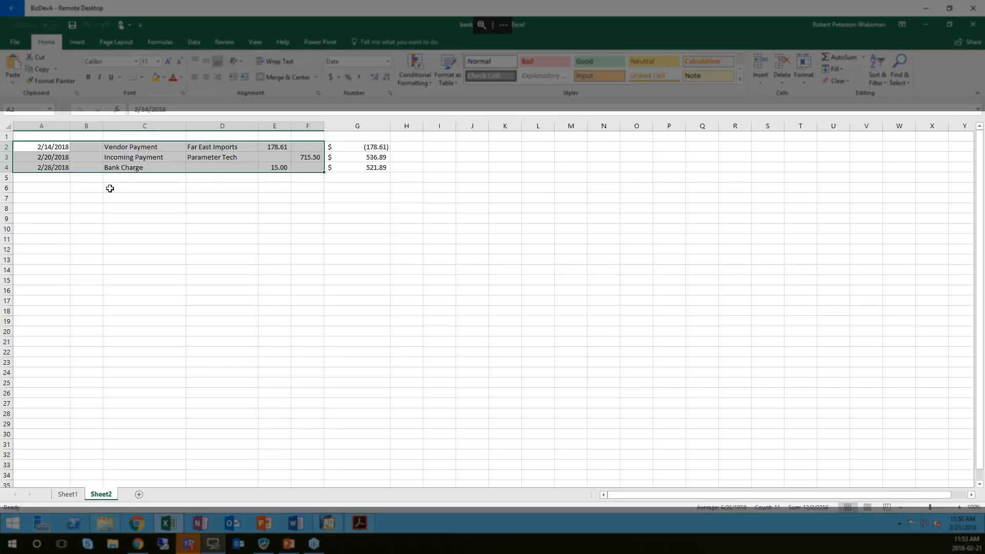
pyautogui.click(47, 147)
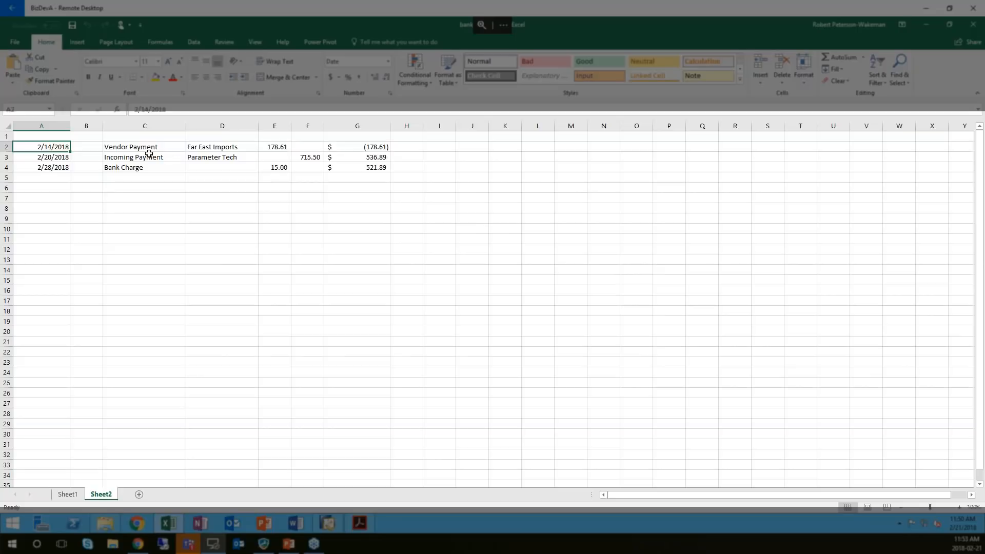
pyautogui.moveTo(44, 147); pyautogui.dragTo(307, 167)
pyautogui.rightClick(298, 168)
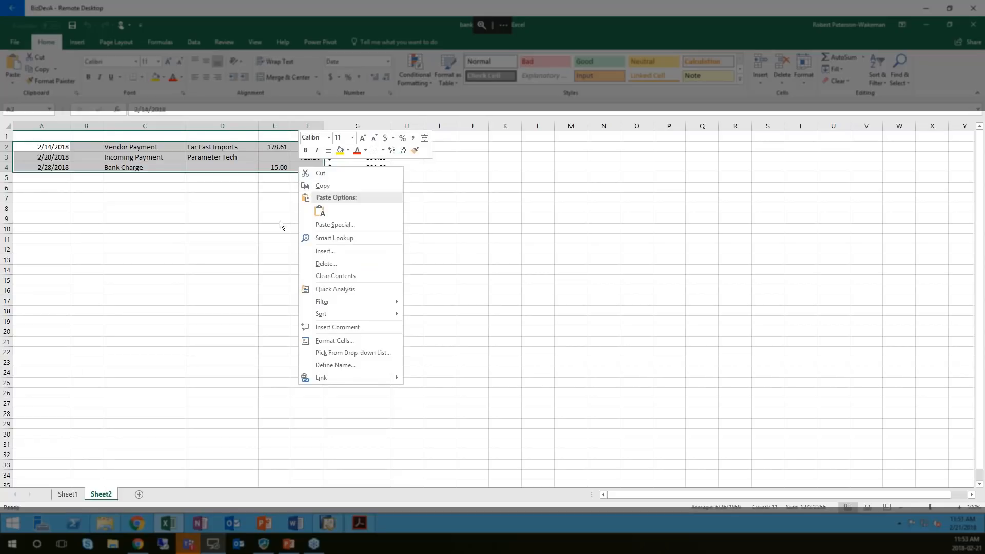
pyautogui.click(326, 186)
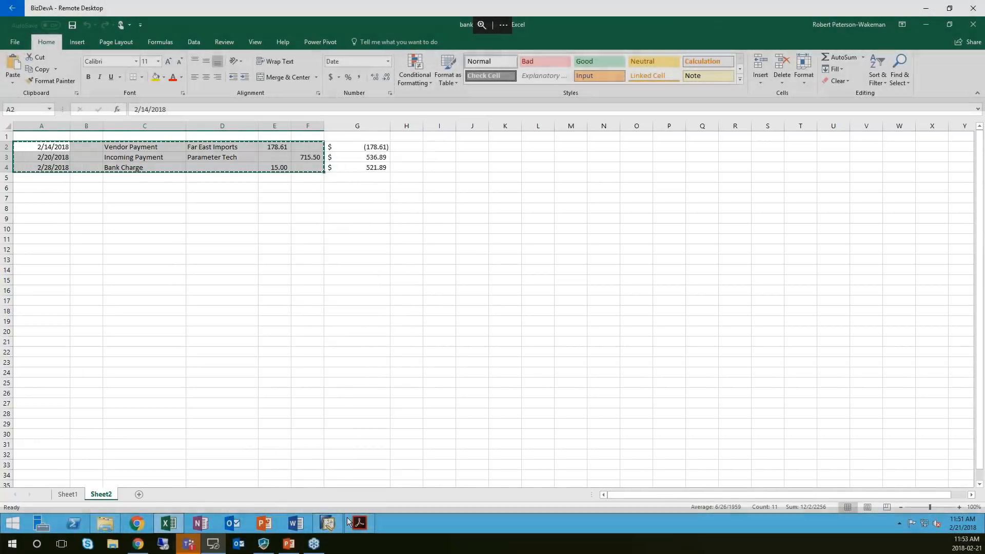
# - Switch to SAP Business One, paste the copied transactions into the statement starting at row 2's date, and cancel the statement
pyautogui.click(329, 523)
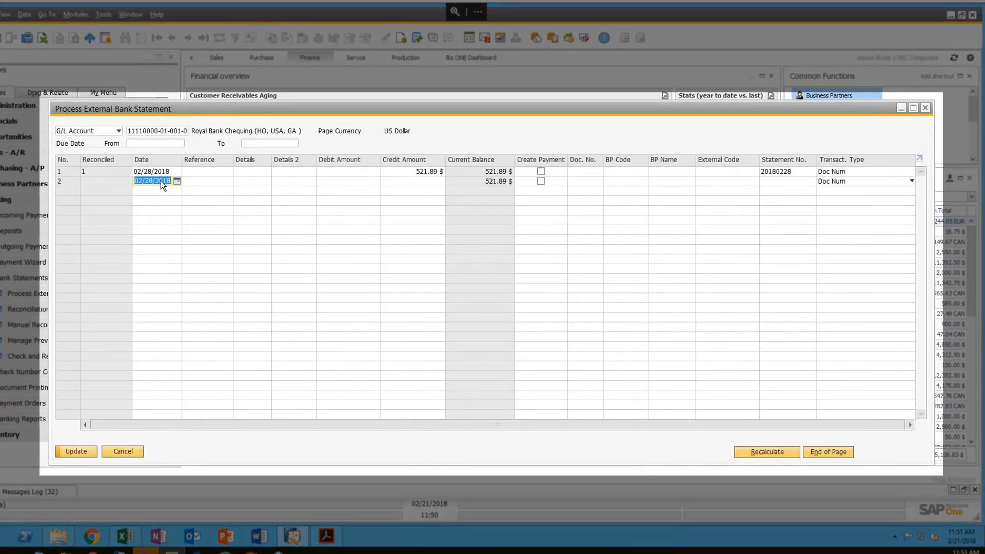
pyautogui.rightClick(161, 180)
pyautogui.click(197, 225)
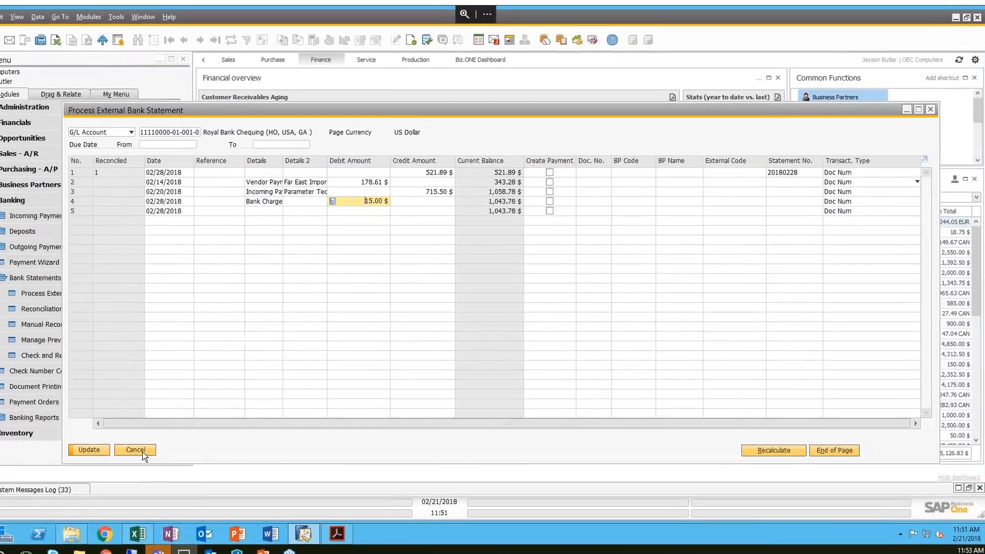
pyautogui.click(142, 452)
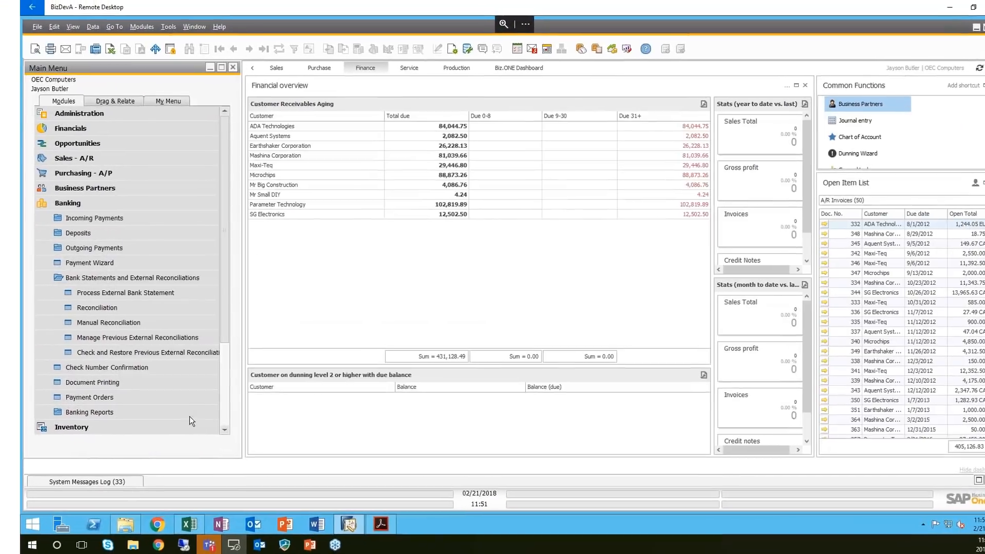
# - Open a manual external reconciliation for the G/L account Cash at Bank - Checking and examine its open book and external statement transactions
pyautogui.click(54, 313)
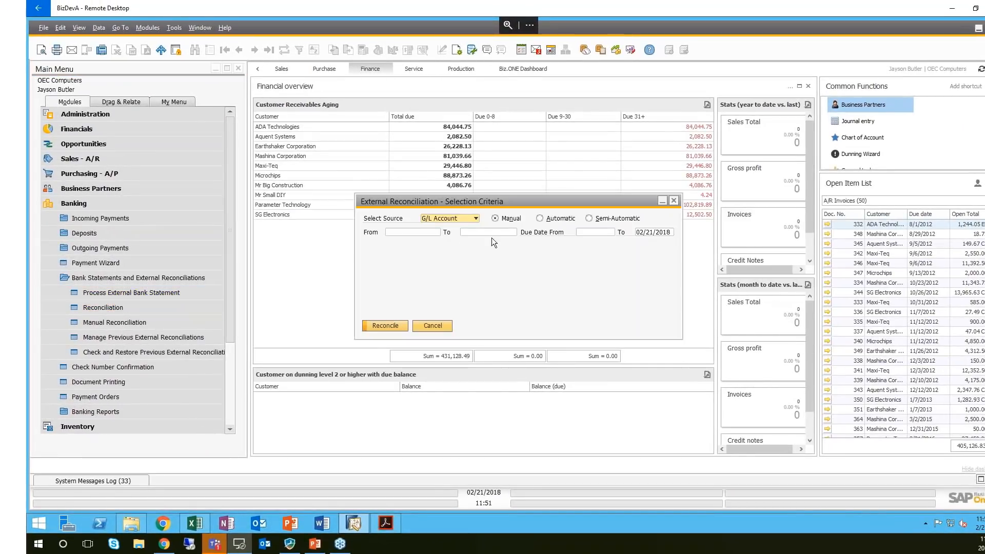
pyautogui.click(433, 234)
pyautogui.click(437, 232)
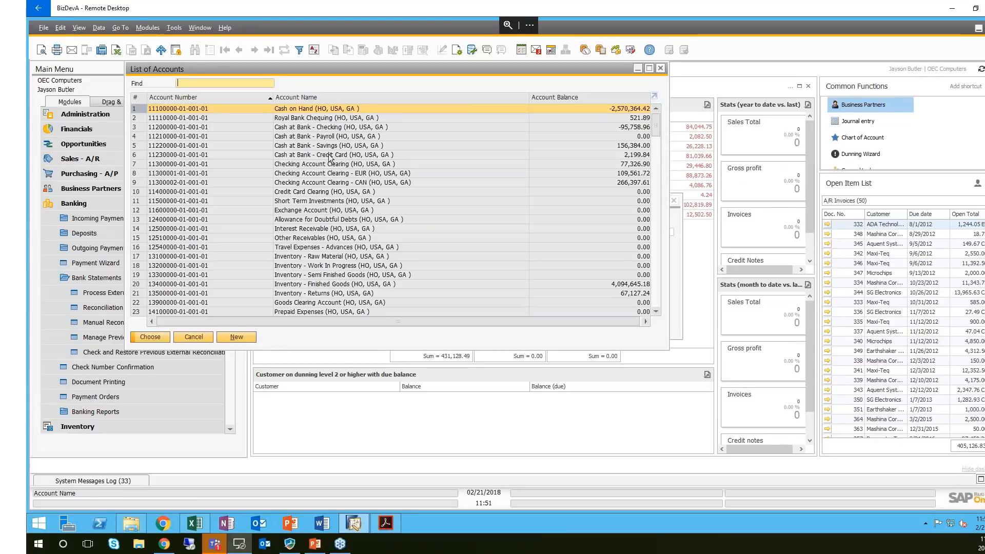
pyautogui.click(330, 155)
pyautogui.click(333, 128)
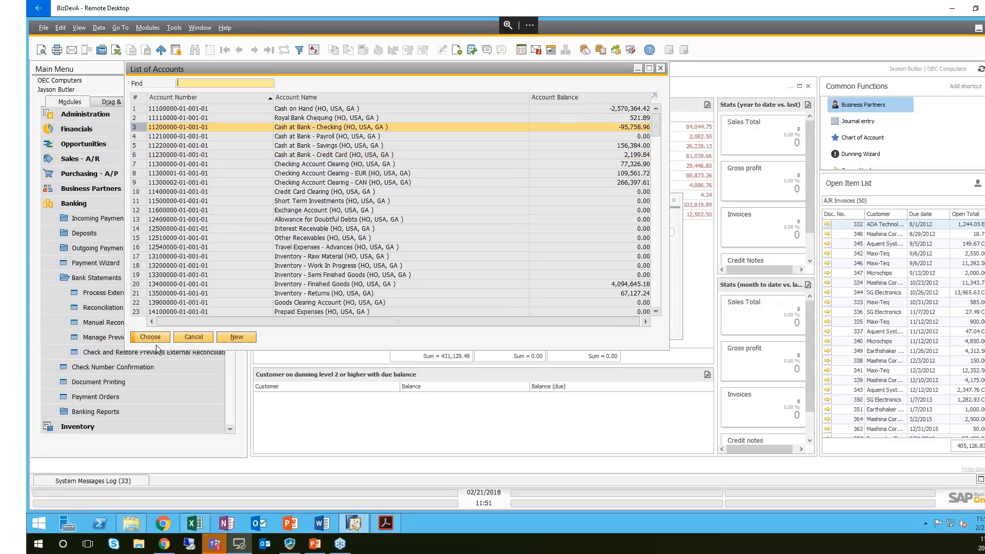
pyautogui.click(150, 337)
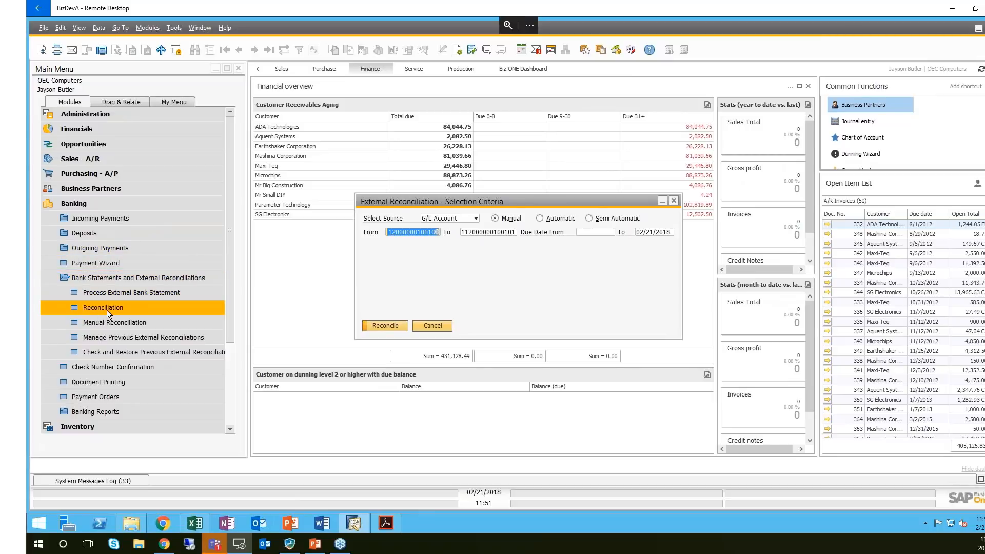
pyautogui.click(394, 328)
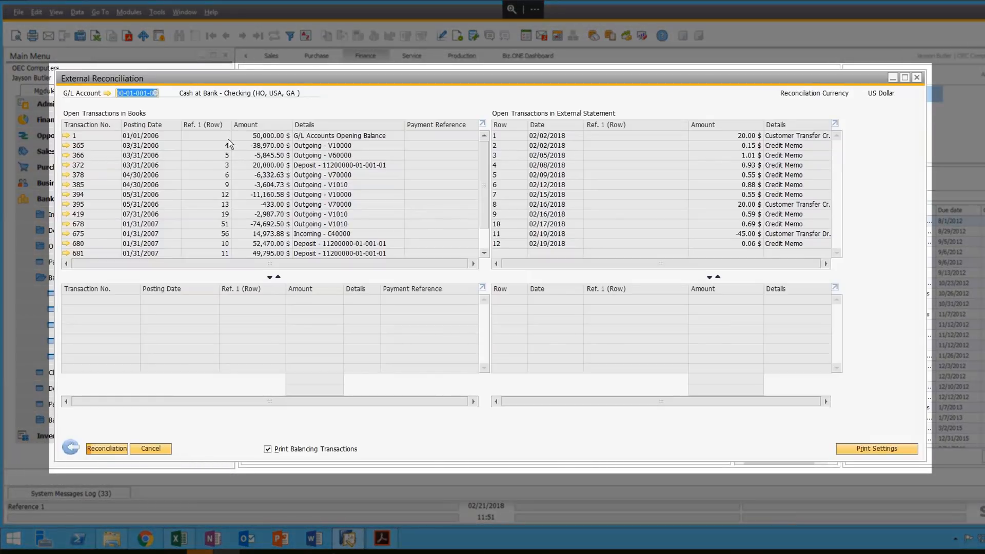
pyautogui.click(128, 146)
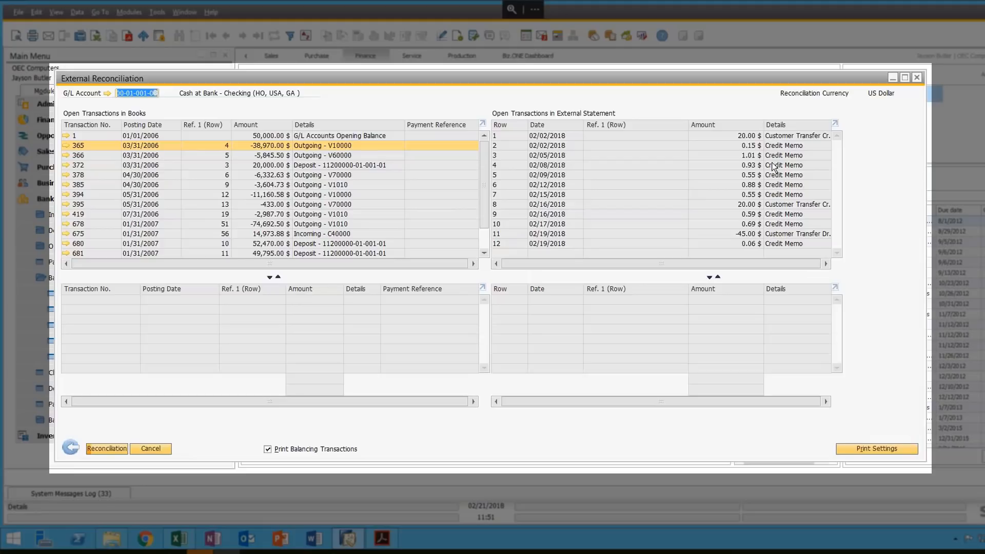
pyautogui.click(743, 138)
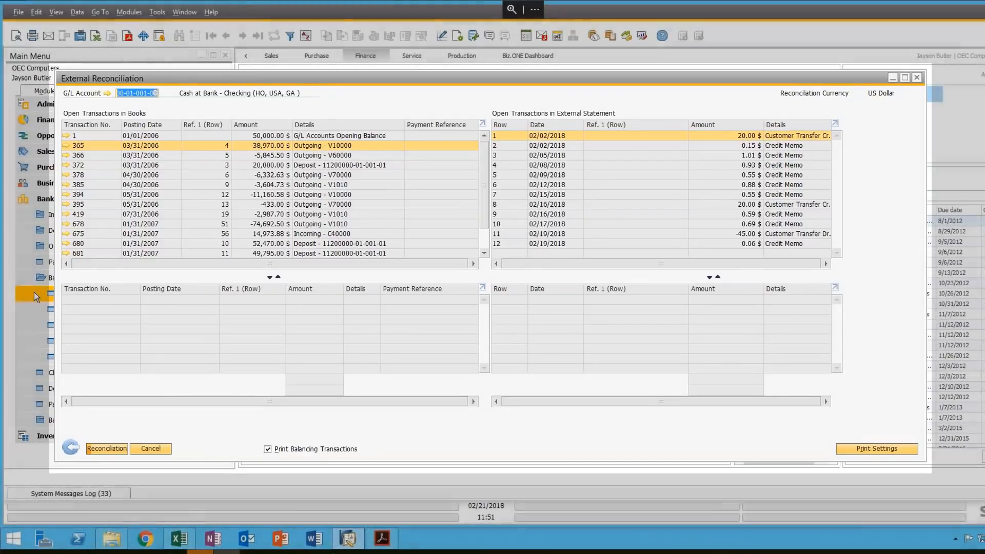
# - Review the external bank statement lines for Cash at Bank - Checking, widening the Details 2 column, and close the statement without saving
pyautogui.click(34, 291)
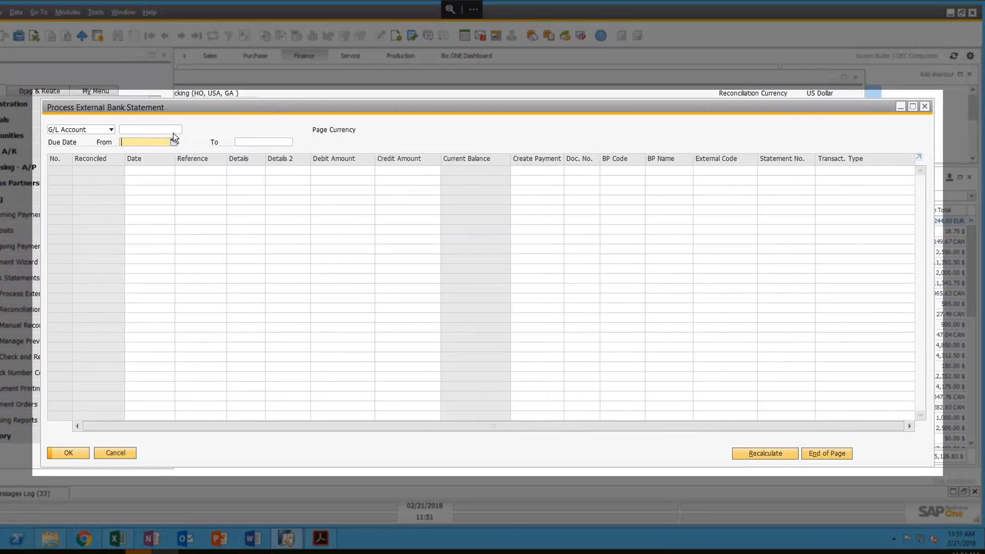
pyautogui.click(191, 130)
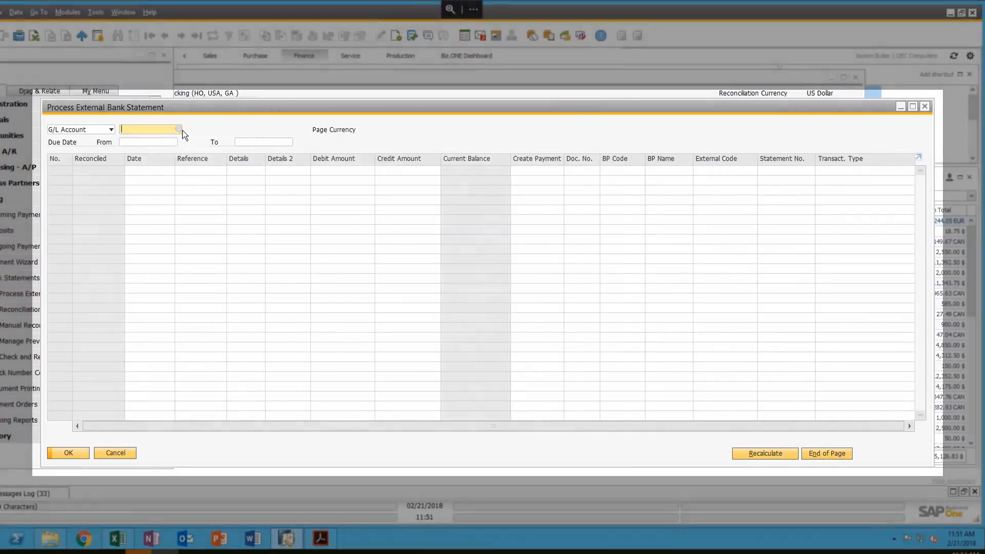
pyautogui.click(179, 130)
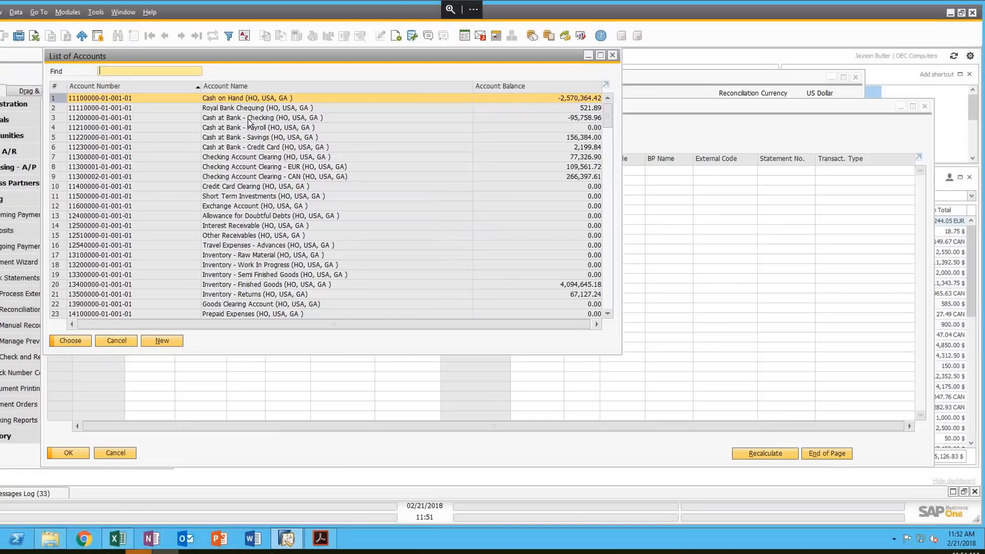
pyautogui.doubleClick(248, 118)
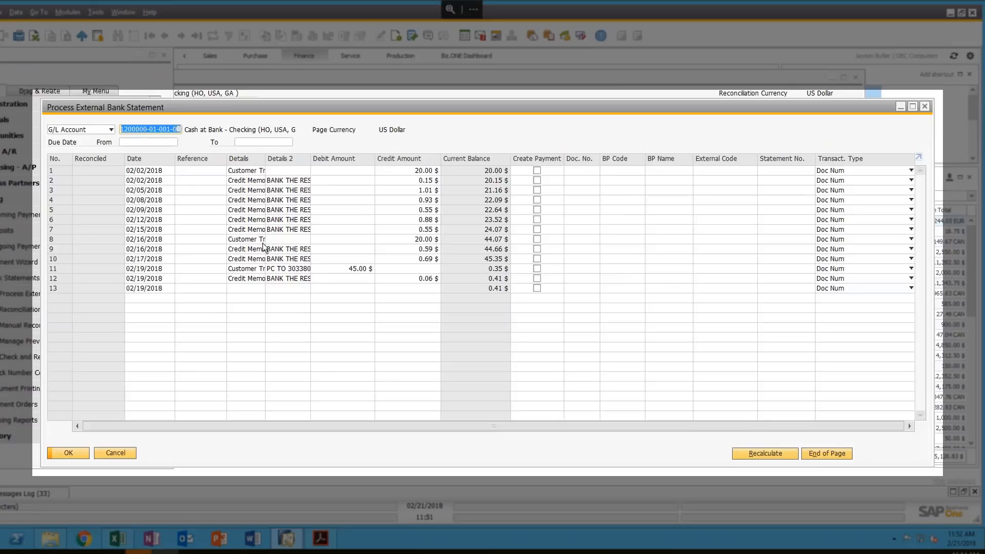
pyautogui.doubleClick(310, 160)
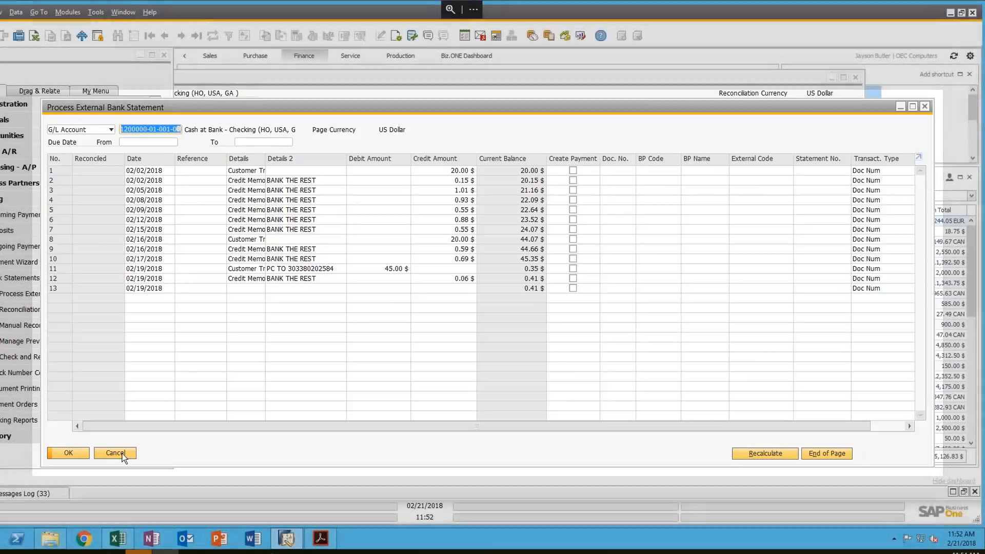
pyautogui.click(117, 455)
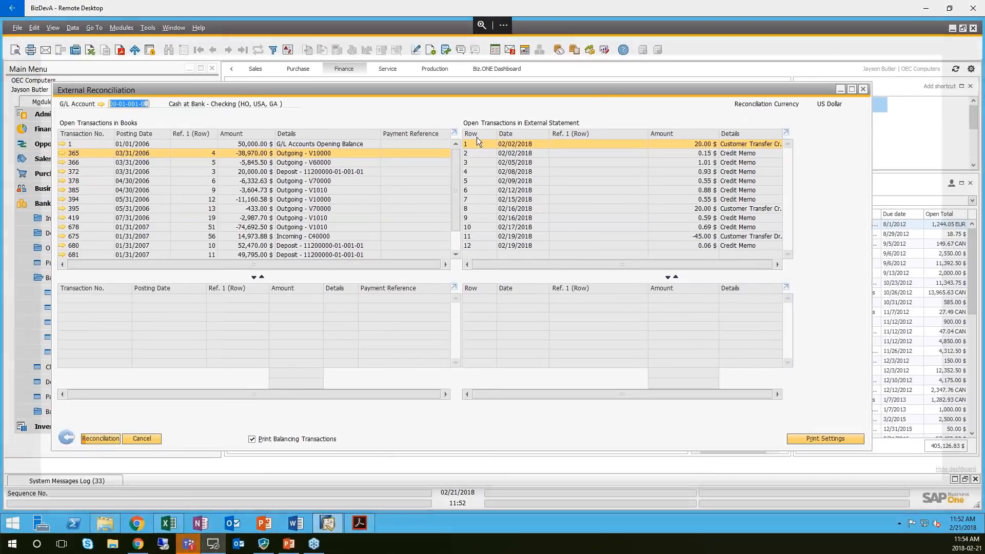
# - Move book transaction 366 and external statement row 2 into the selected transactions for matching
pyautogui.click(139, 164)
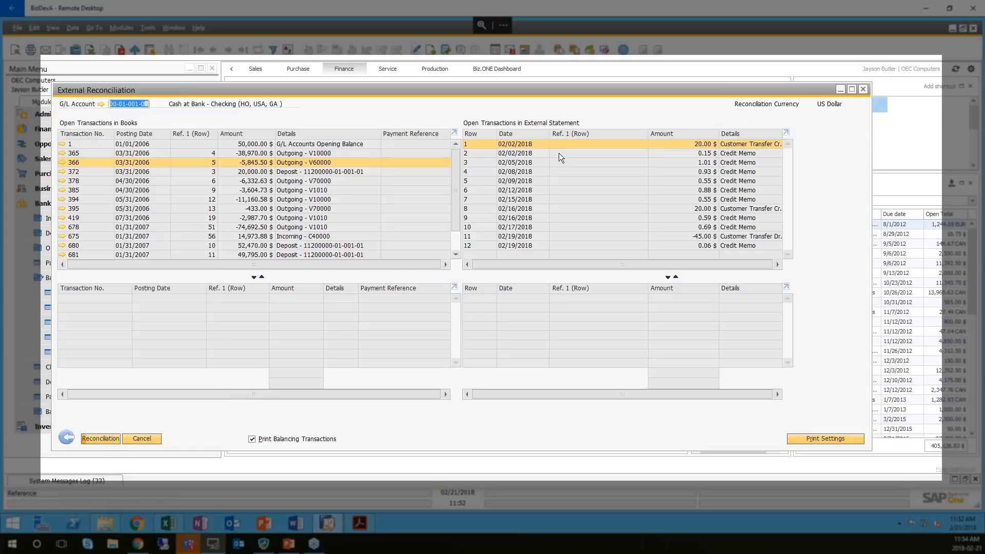
pyautogui.click(544, 153)
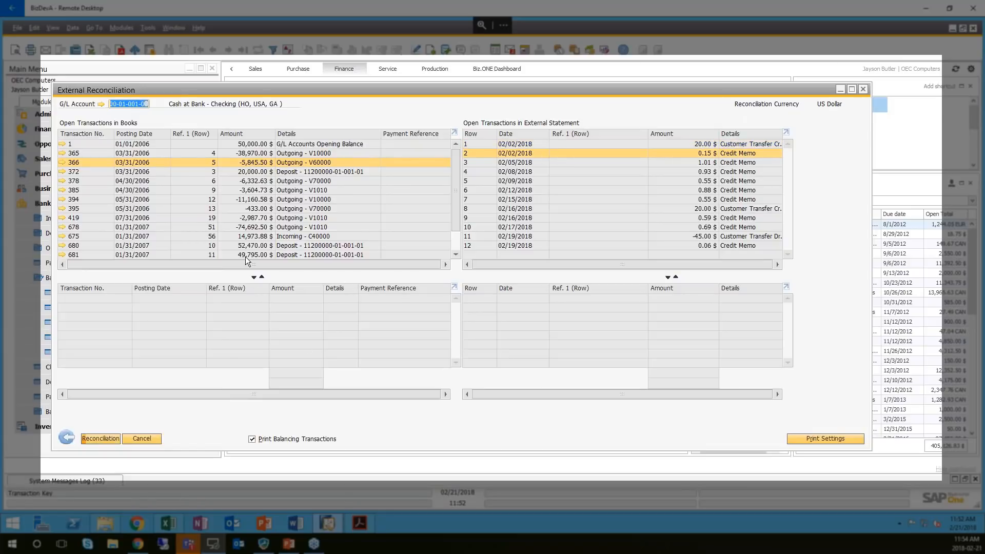
pyautogui.click(255, 277)
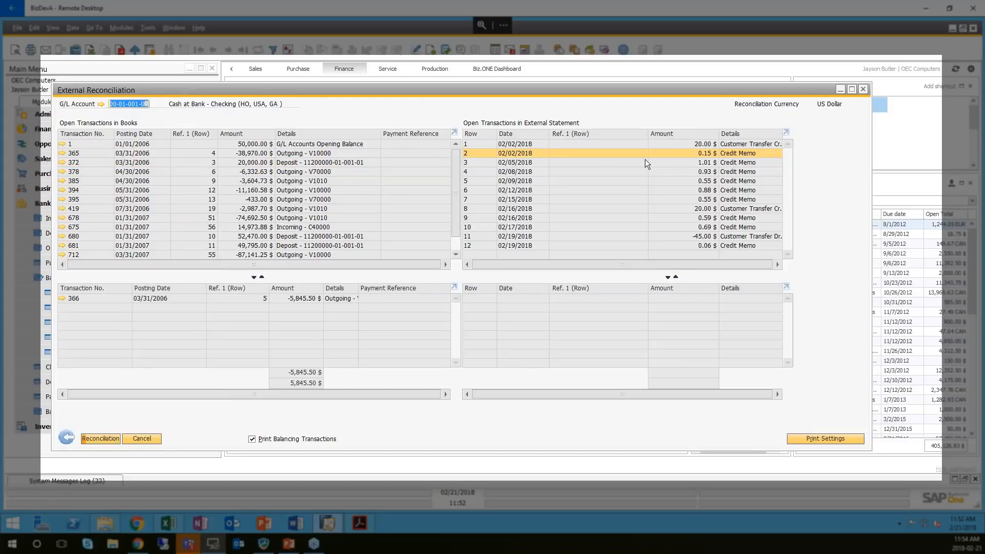
pyautogui.click(668, 277)
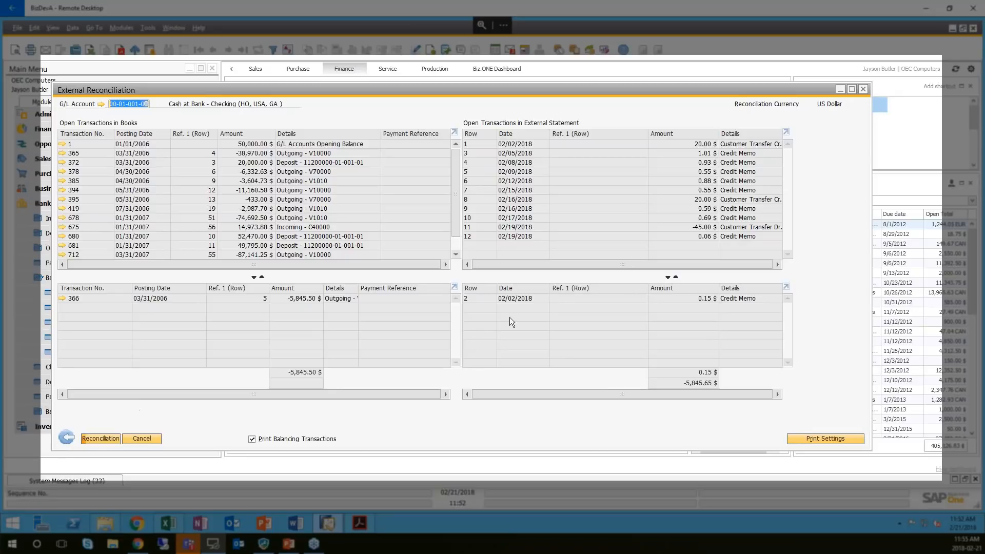
# - Try to reconcile the selected pair with a balancing transaction, and cancel its journal entry
pyautogui.click(100, 438)
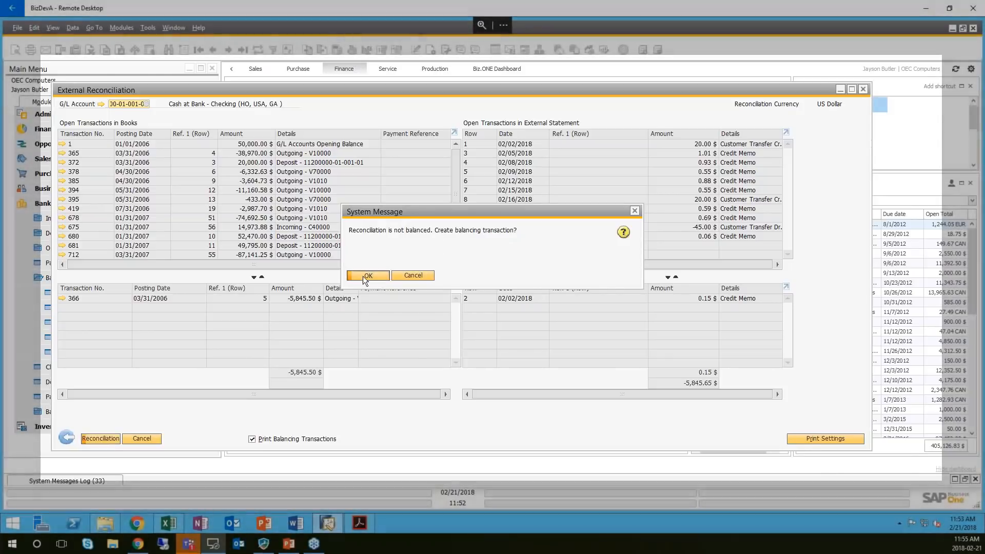
pyautogui.click(362, 277)
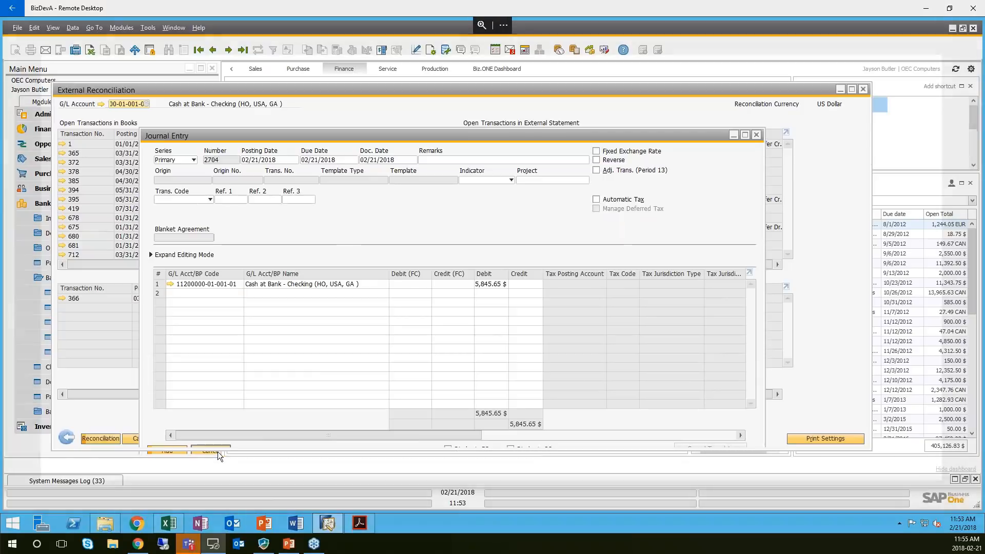
pyautogui.click(211, 450)
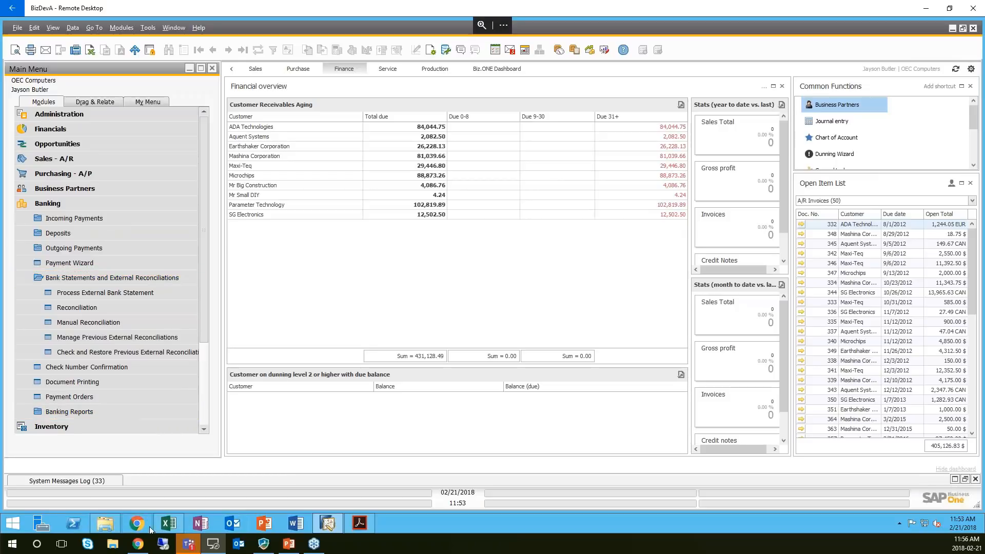
# - Look at the External Bank Reconciliation selection criteria and cancel them
pyautogui.moveTo(167, 523)
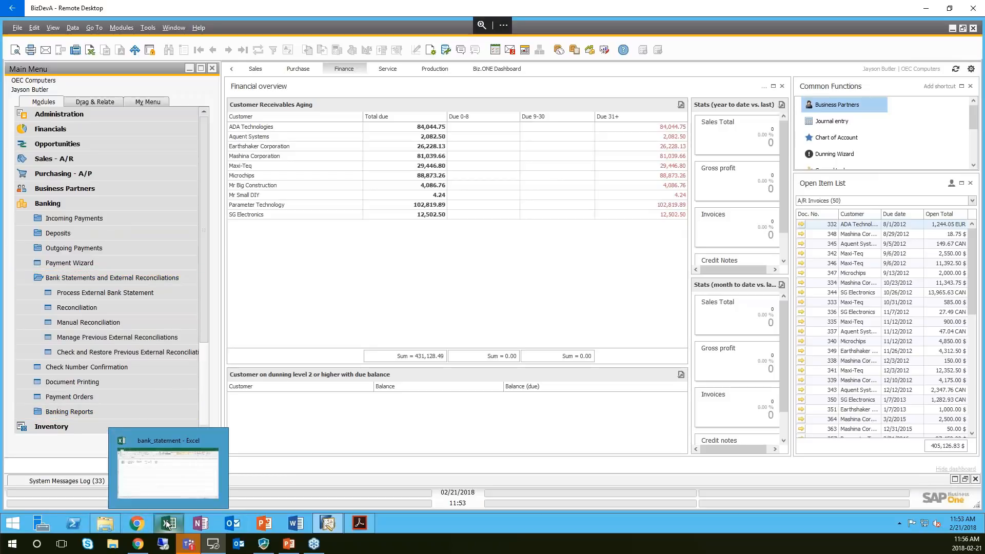
pyautogui.click(85, 307)
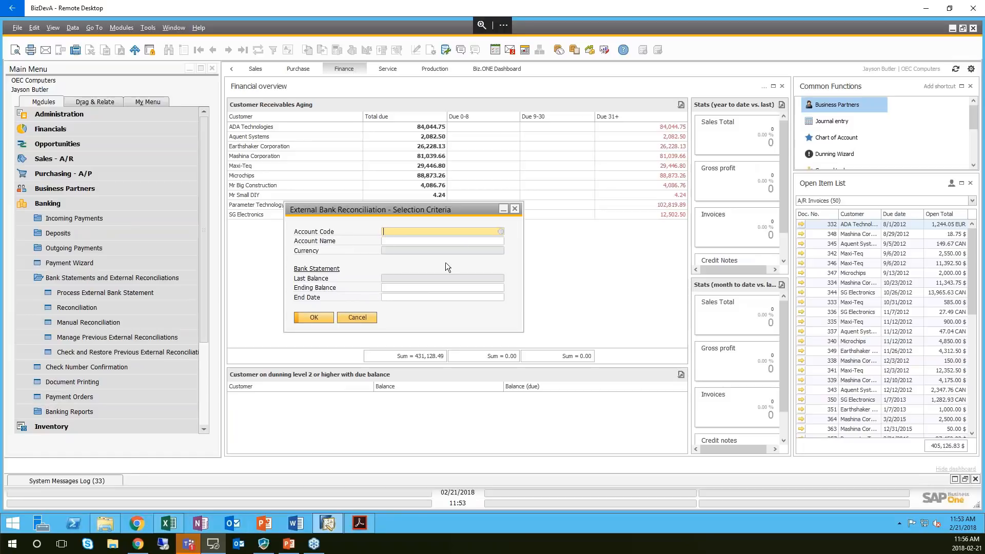
pyautogui.click(355, 318)
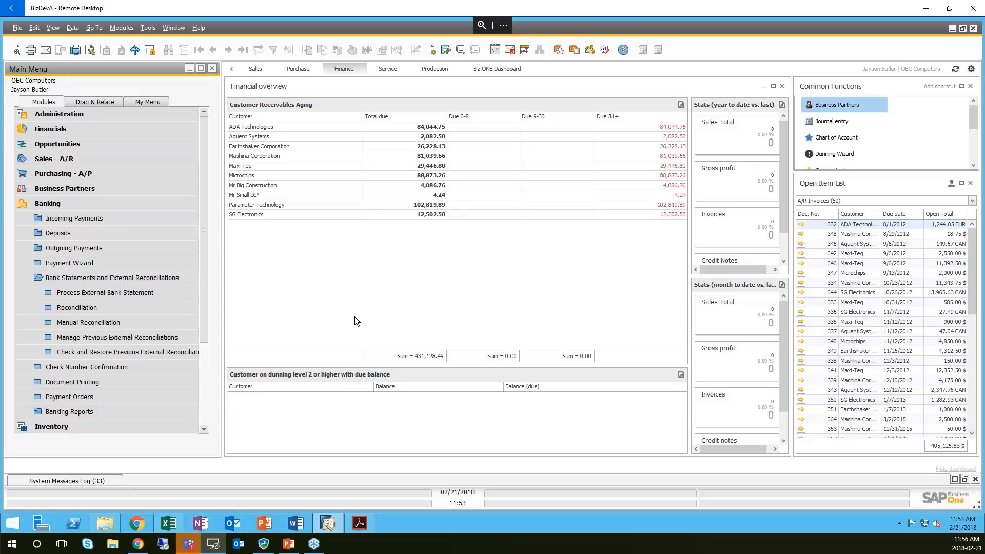
pyautogui.click(97, 276)
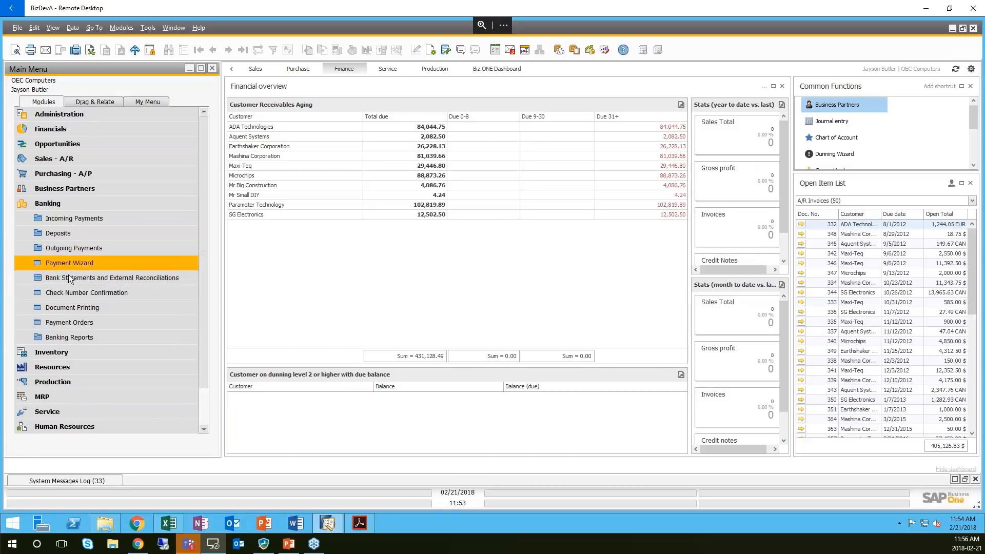
pyautogui.click(71, 276)
# - Switch to PowerPoint and present slide 9, the Bank Statement Processing definition, as a full-screen slide show
pyautogui.click(292, 546)
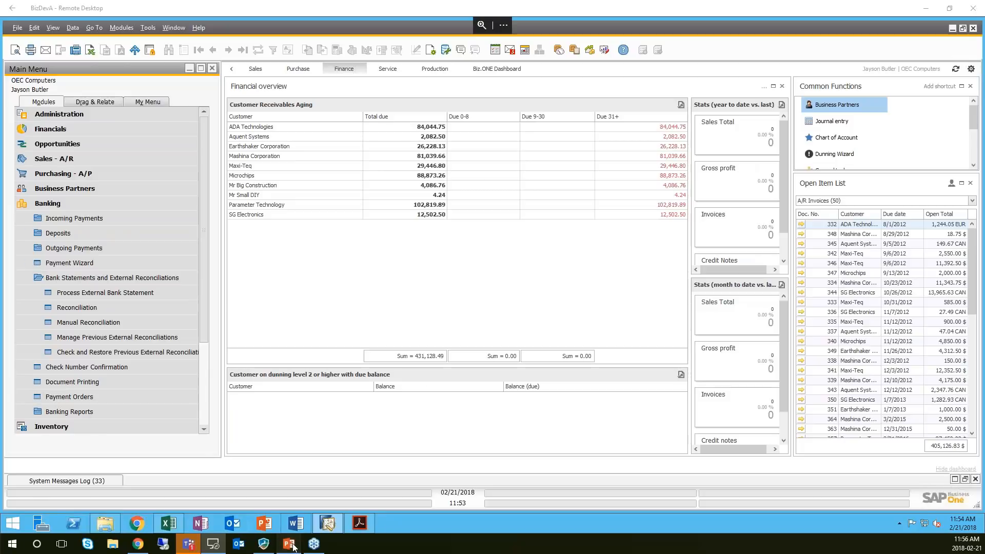
pyautogui.scroll(-5, 85, 382)
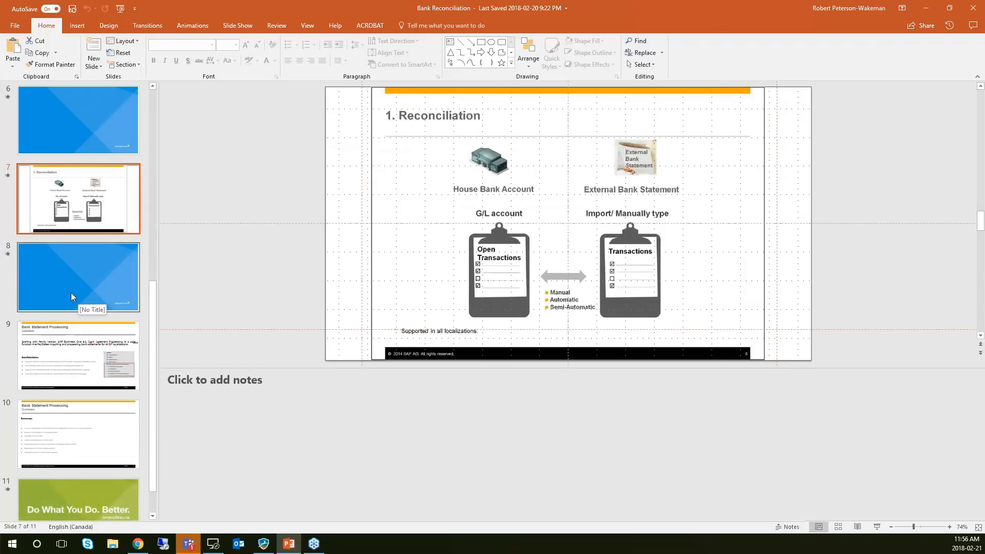
pyautogui.click(75, 353)
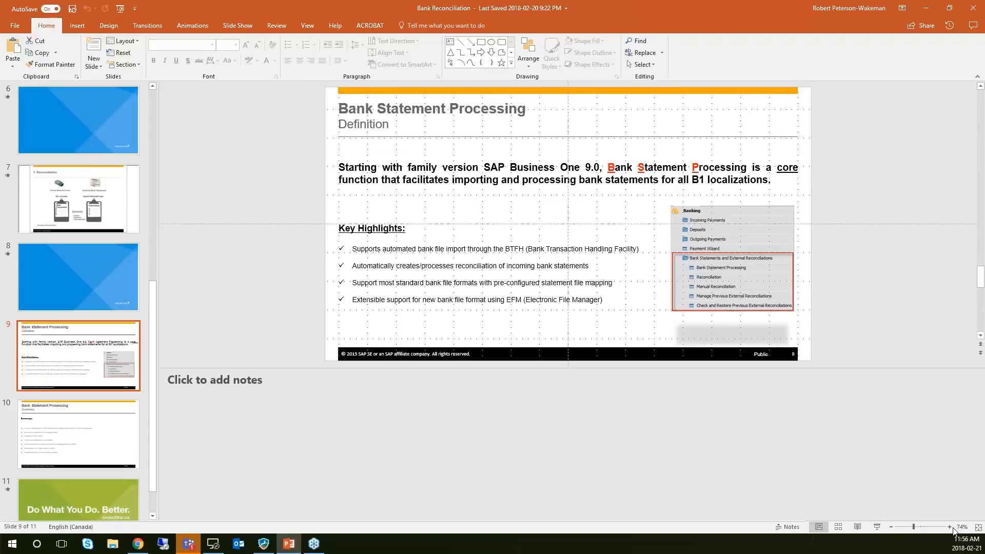
pyautogui.click(877, 527)
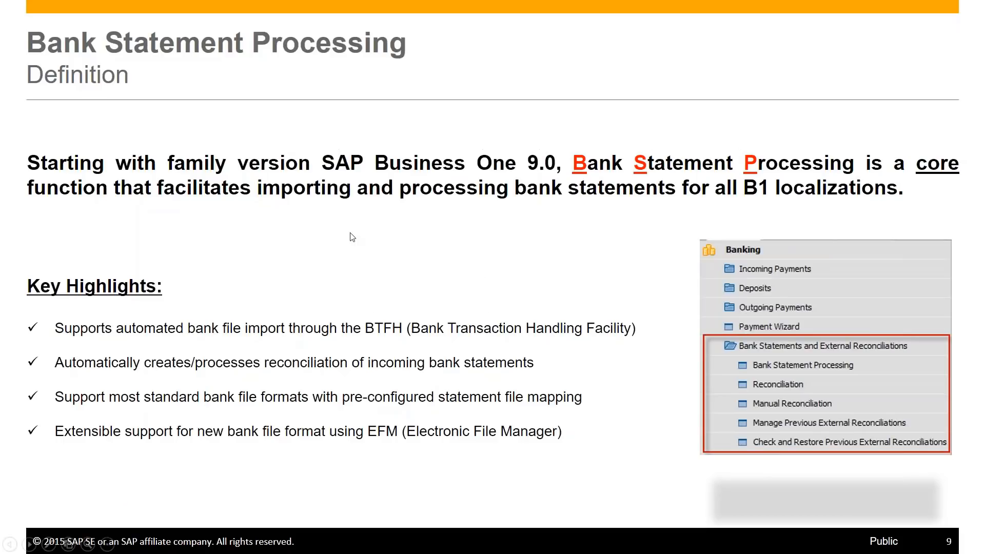
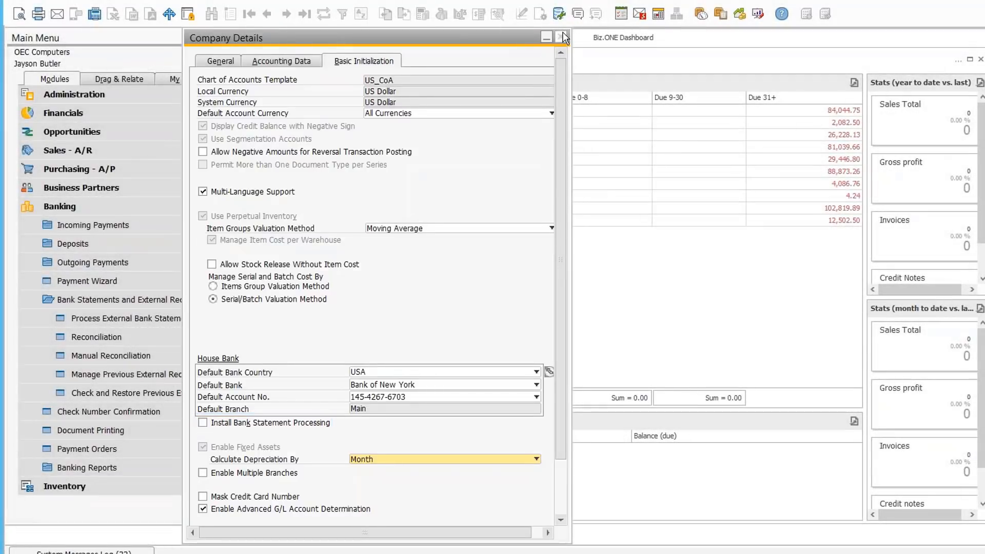
# - Close Company Details, log on to OEC Demo Company (SBODEMOCA) with the account password, and dismiss the recurring postings confirmation
pyautogui.click(565, 37)
pyautogui.click(61, 94)
pyautogui.click(63, 129)
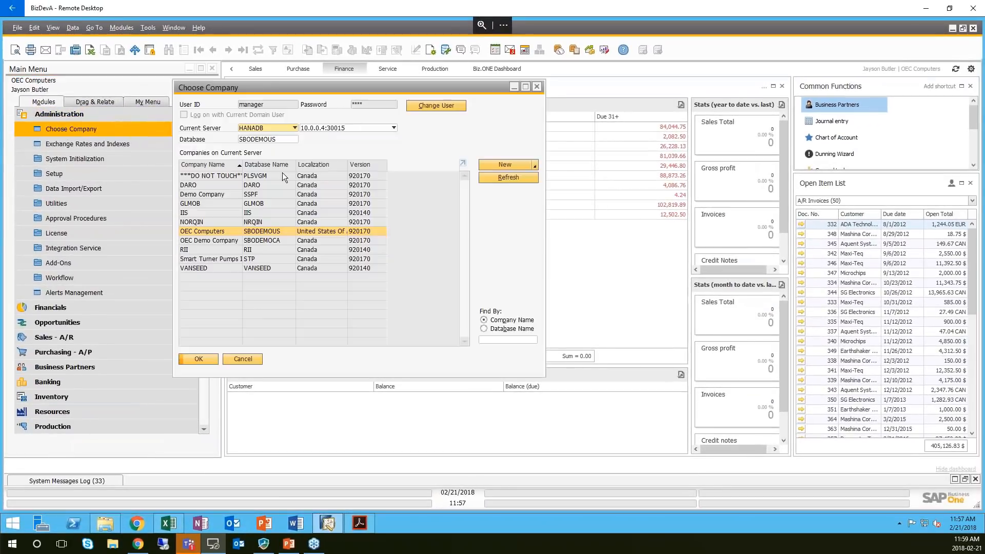
pyautogui.click(288, 238)
pyautogui.click(382, 104)
pyautogui.write('******')
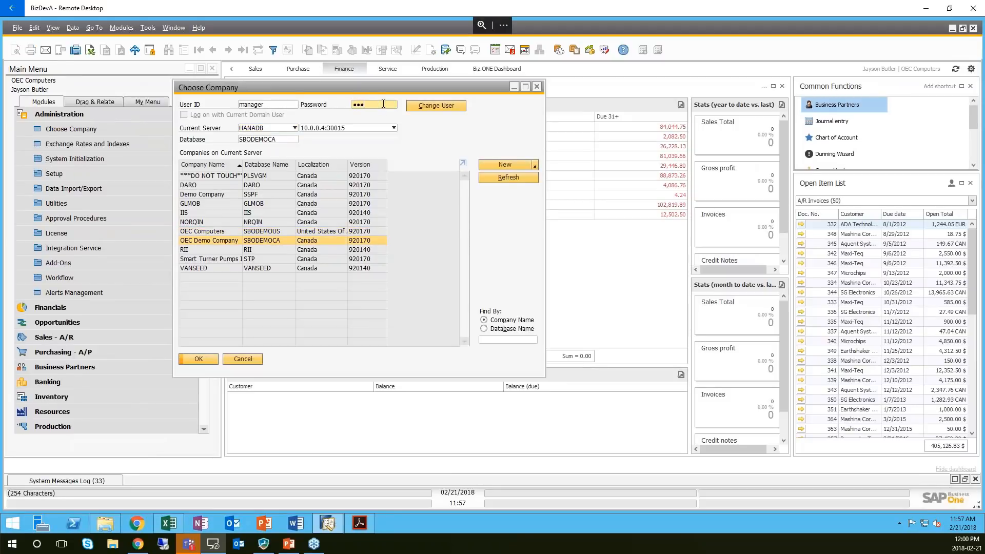
pyautogui.press('Return')
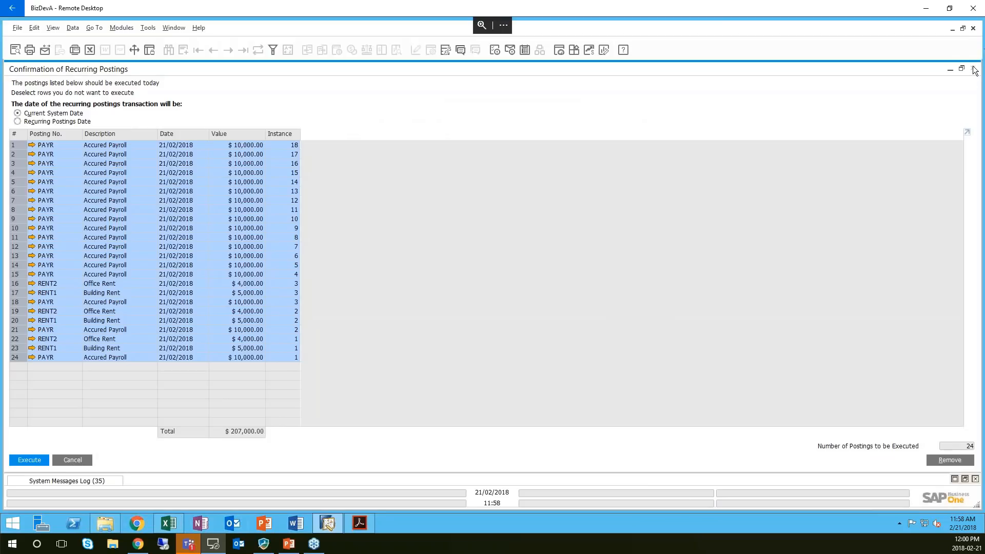
pyautogui.click(974, 70)
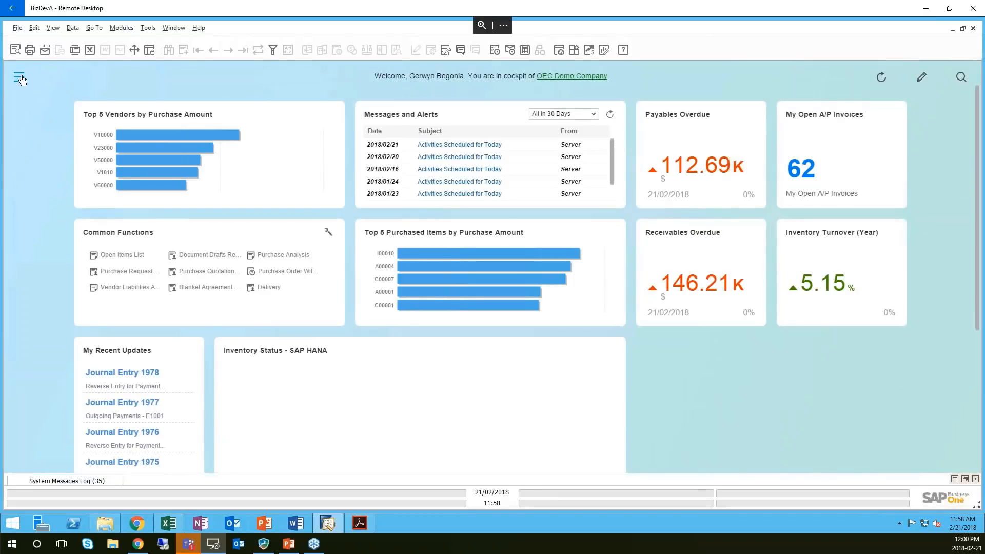
# - Show the module navigation, check the Install Bank Statement Processing setting in Company Details, and close the window
pyautogui.click(21, 78)
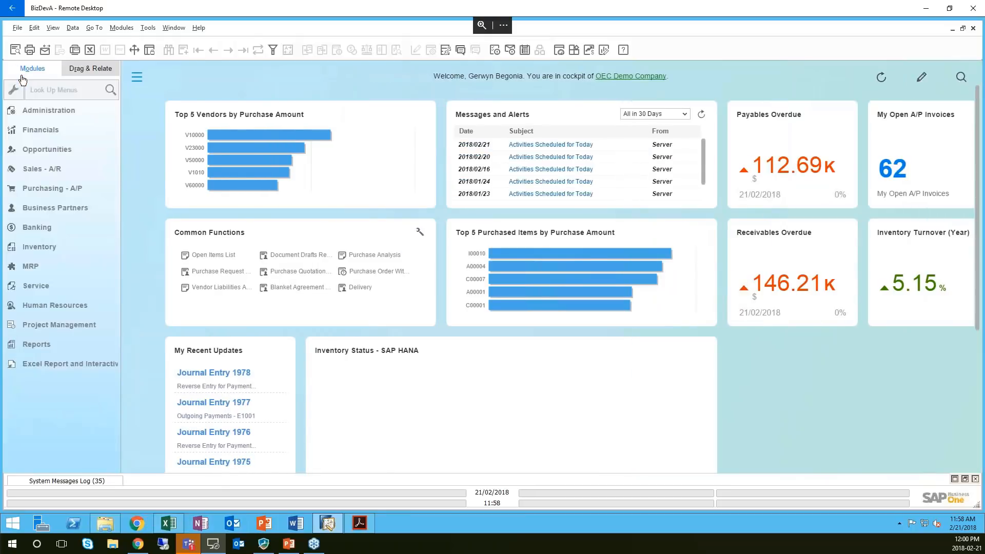
pyautogui.click(122, 28)
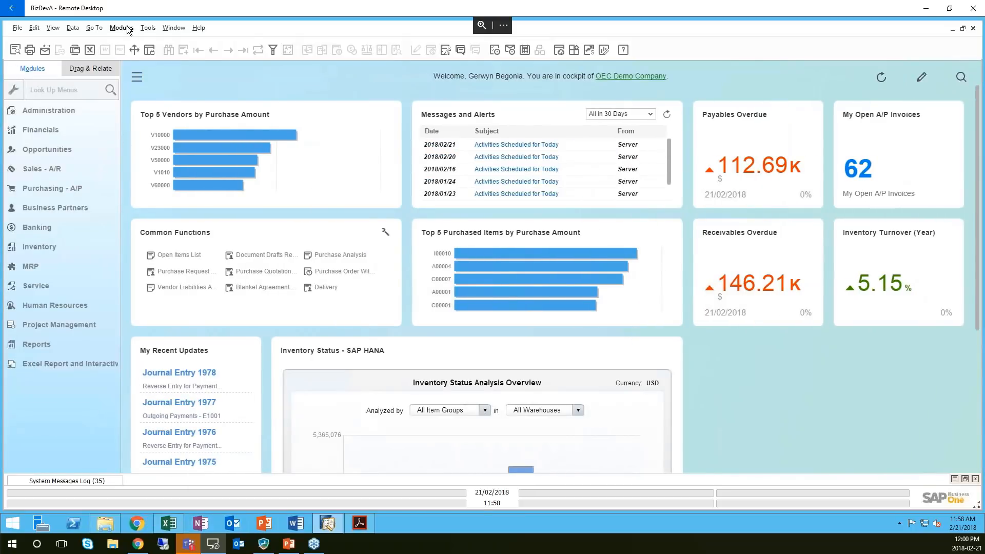
pyautogui.moveTo(153, 44)
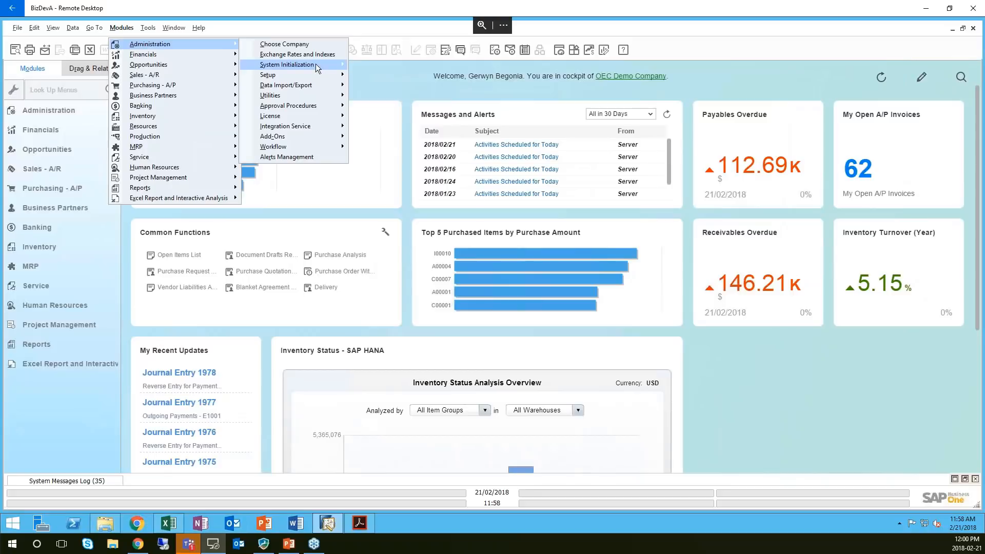
pyautogui.moveTo(316, 64)
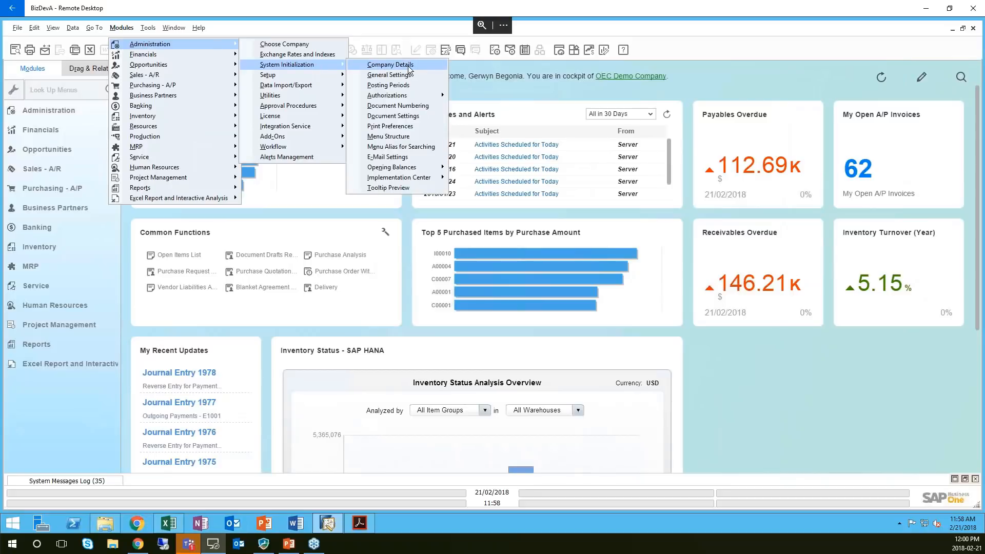
pyautogui.click(408, 66)
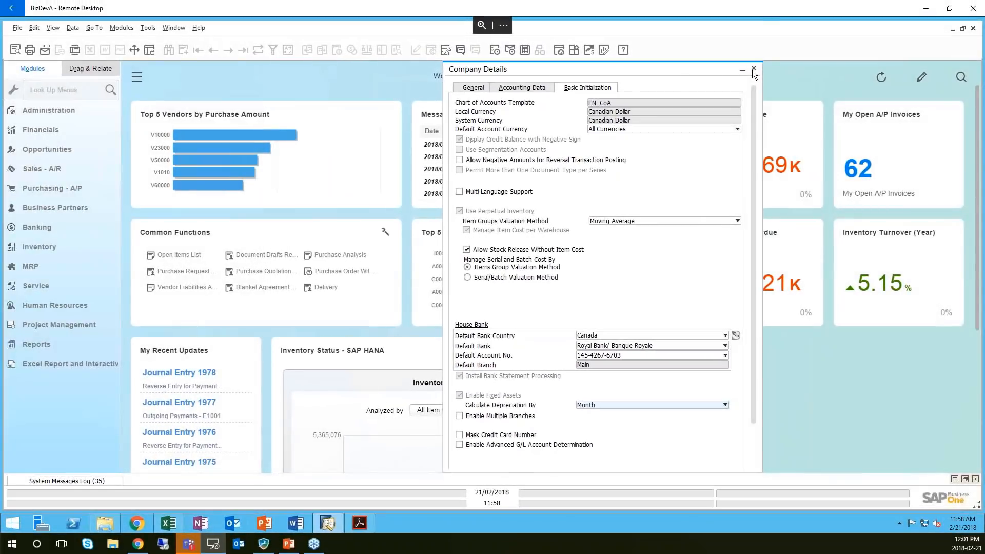
pyautogui.click(718, 42)
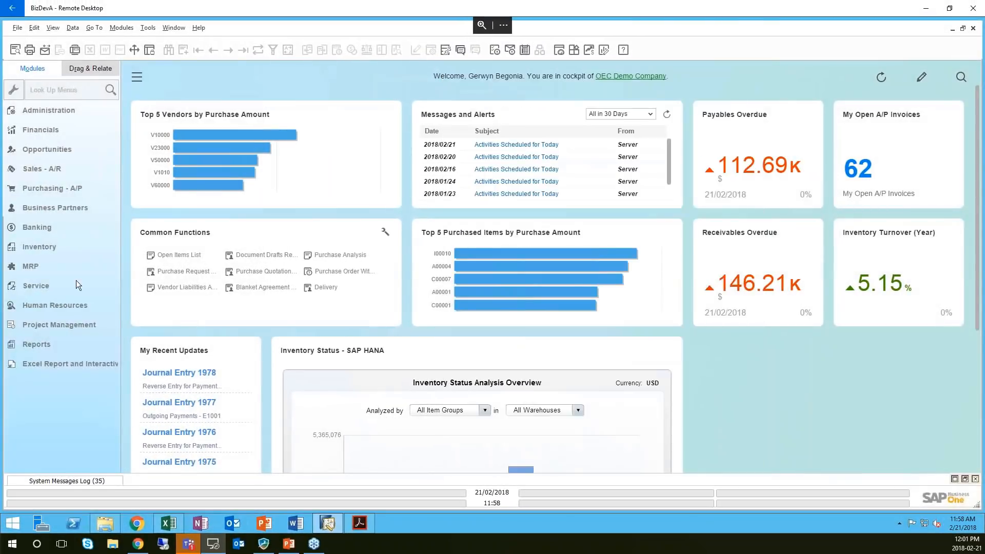
# - Expand Banking's Bank Statements and External Reconciliations, widen the navigation pane to show full names, and open Bank Statement Processing
pyautogui.click(33, 229)
pyautogui.click(36, 255)
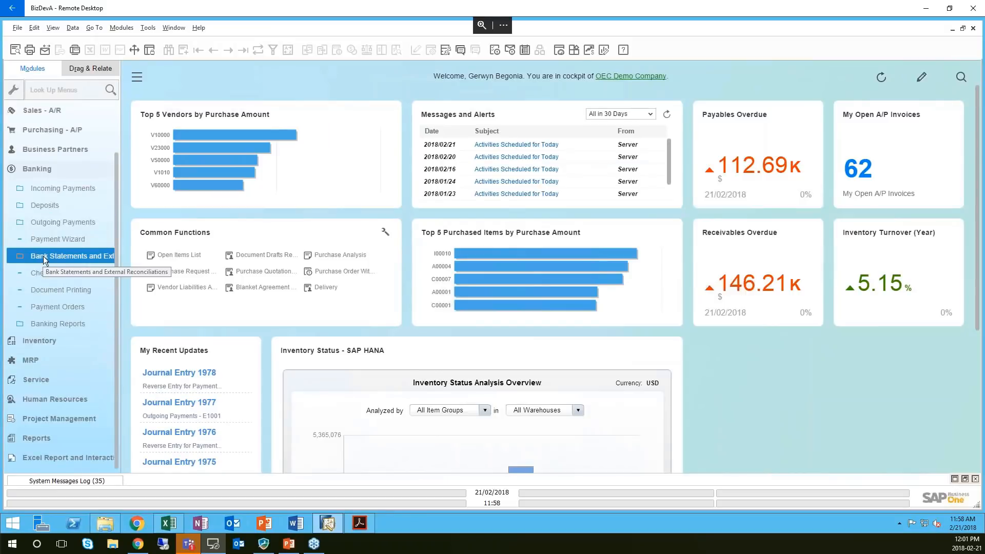
pyautogui.moveTo(121, 271); pyautogui.dragTo(216, 279)
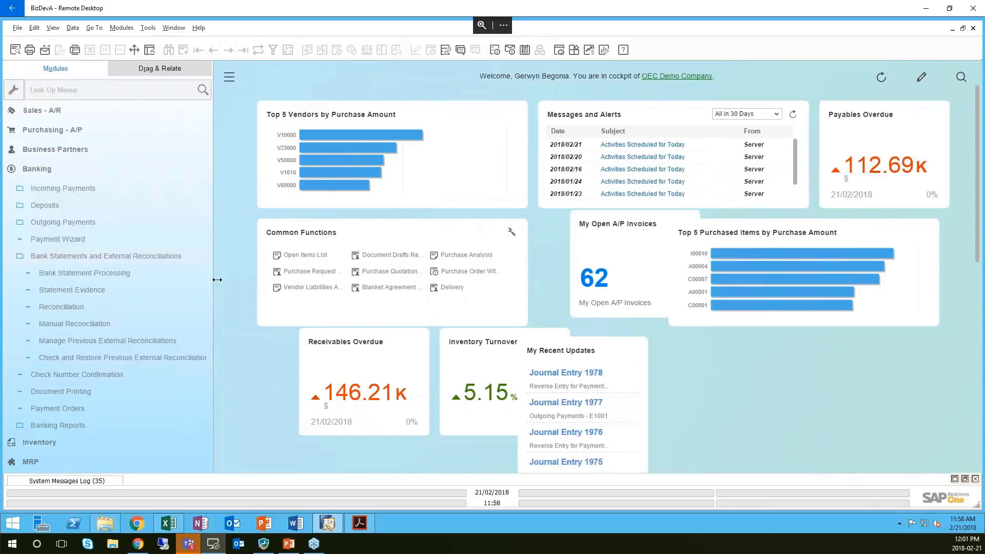
pyautogui.click(51, 291)
pyautogui.click(41, 273)
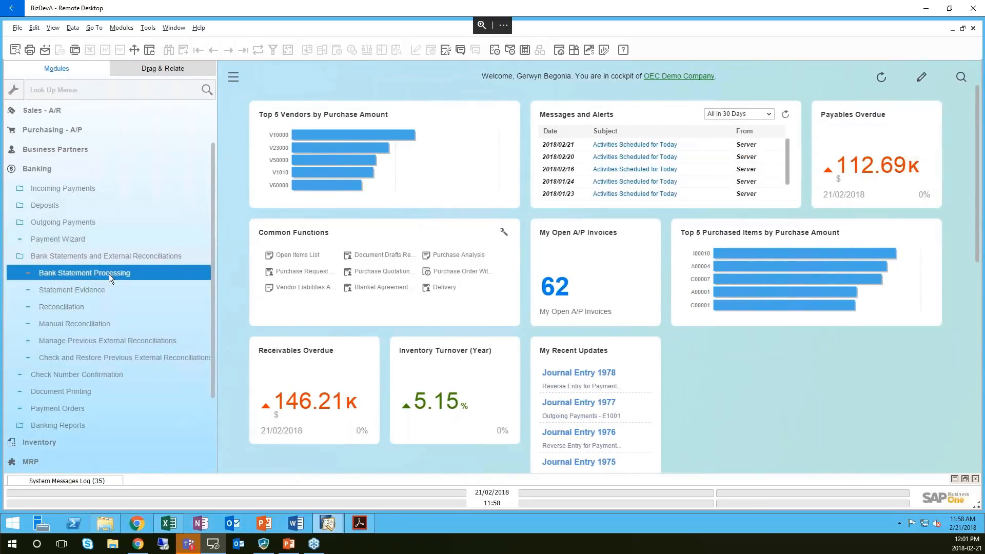
# - Open Statement Evidence to view its blank statement grid, and cancel the window
pyautogui.click(51, 291)
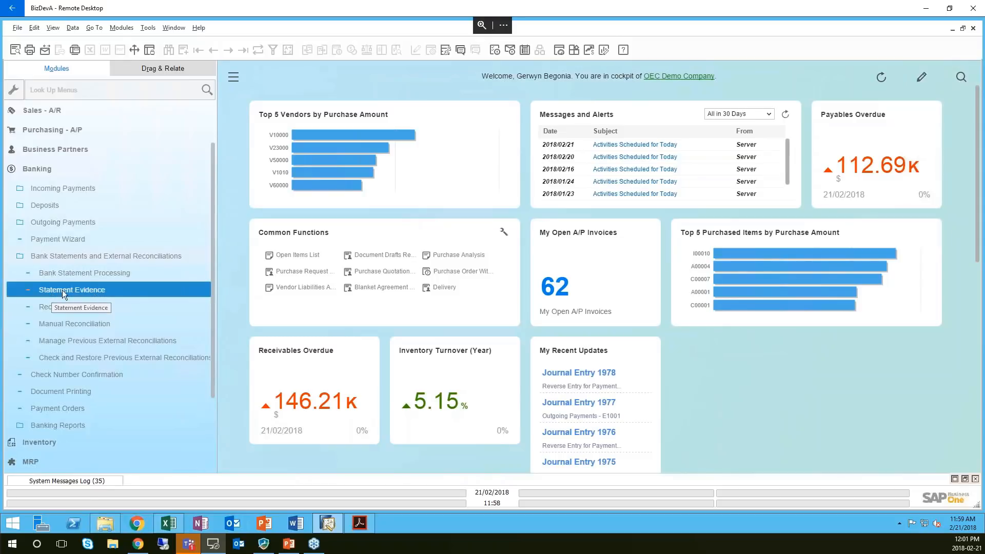
pyautogui.doubleClick(82, 292)
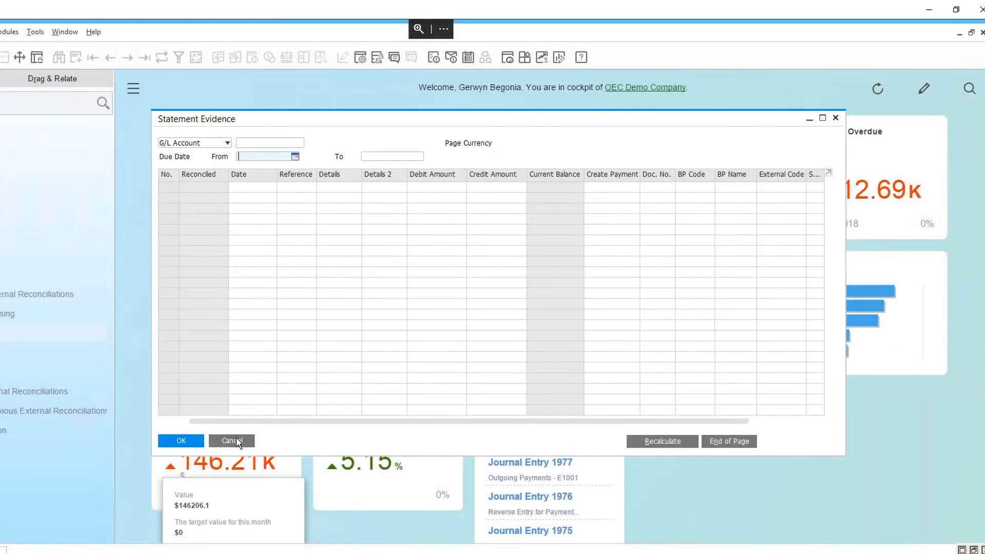
pyautogui.click(239, 441)
# - Compare the Bank Statement Summary with Statement Evidence, close both windows, and collapse the Bank Statements and External Reconciliations folder
pyautogui.click(30, 298)
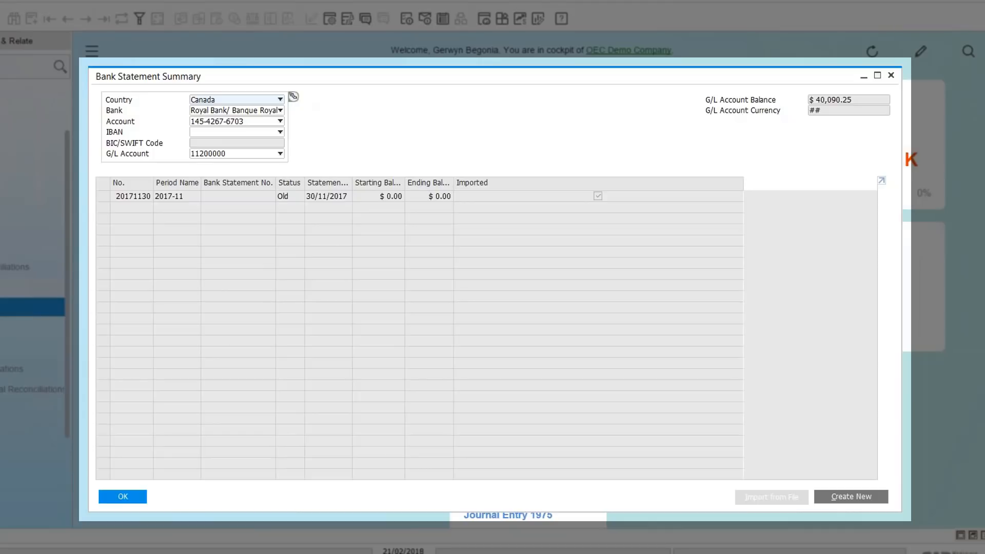
pyautogui.click(32, 348)
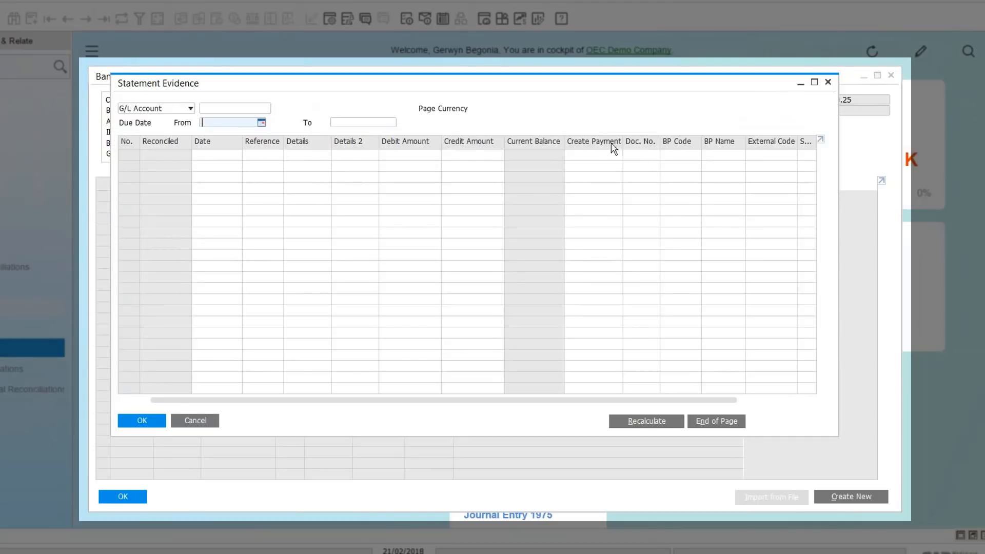
pyautogui.click(205, 420)
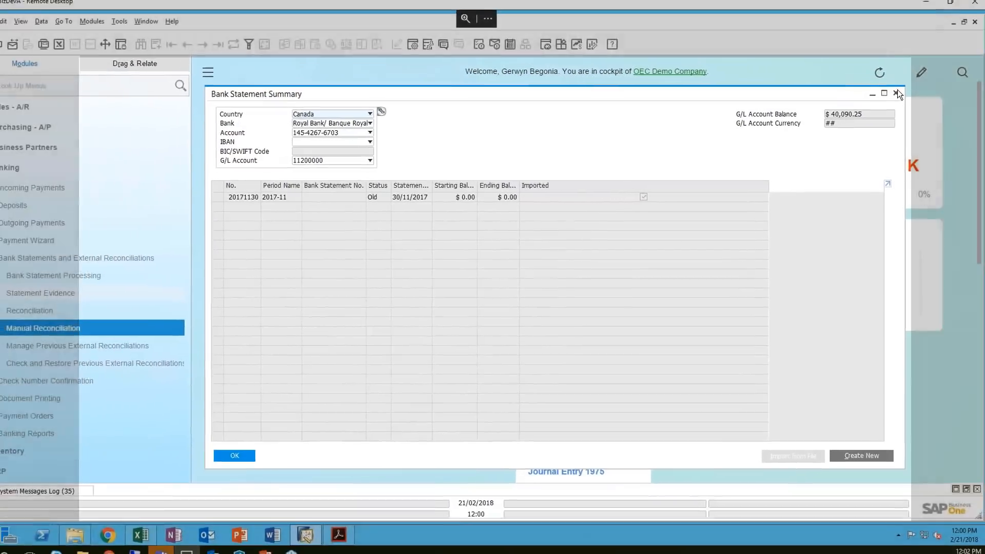
pyautogui.click(893, 78)
pyautogui.click(119, 271)
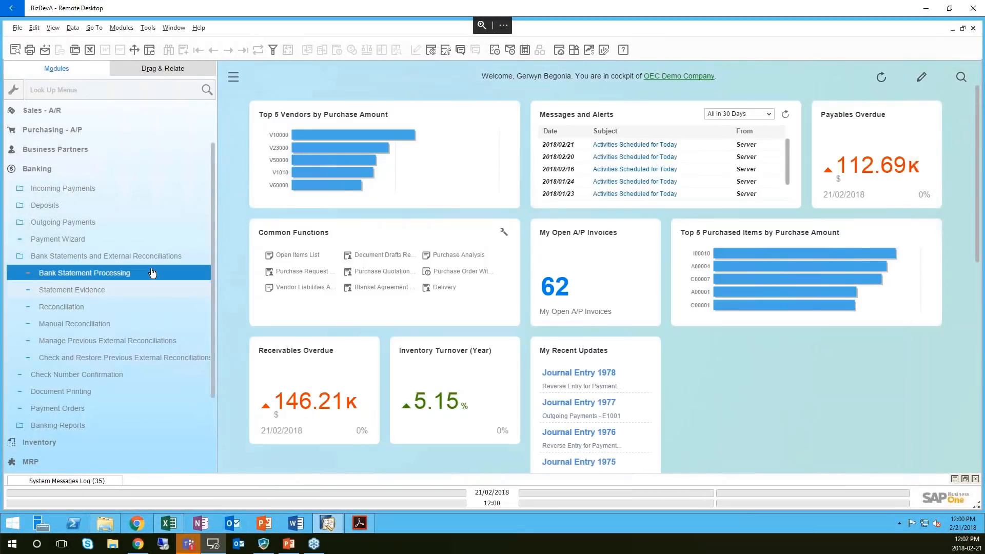
pyautogui.click(90, 257)
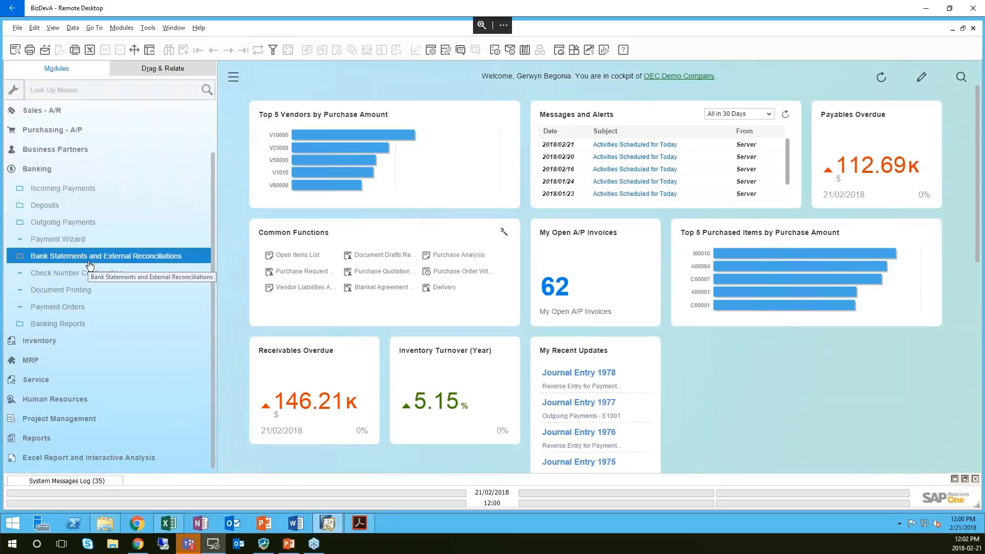
pyautogui.click(39, 168)
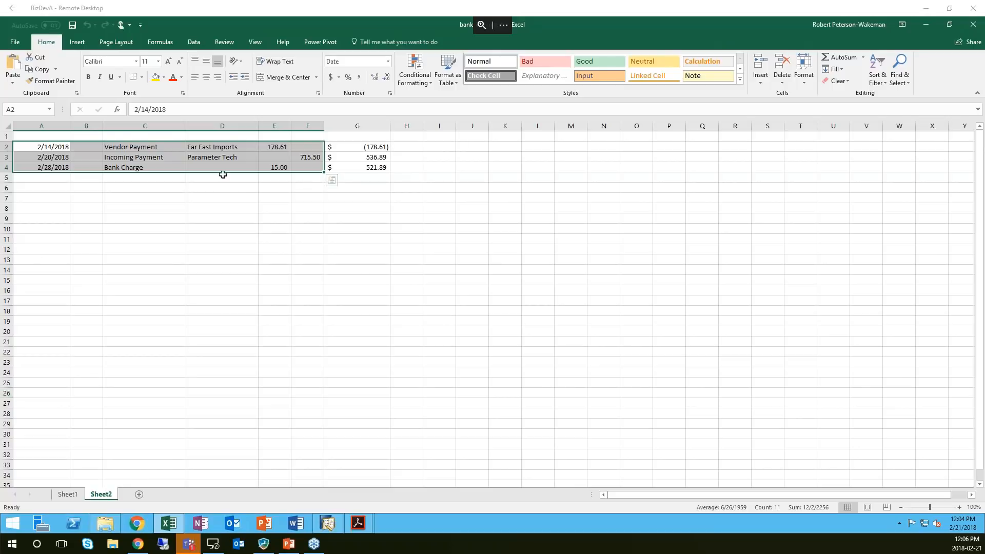
# - Switch to SAP Business One, close the Bank Reconciliation Report, and log on to OEC Computers (SBODEMOUS) with the account password
pyautogui.click(326, 523)
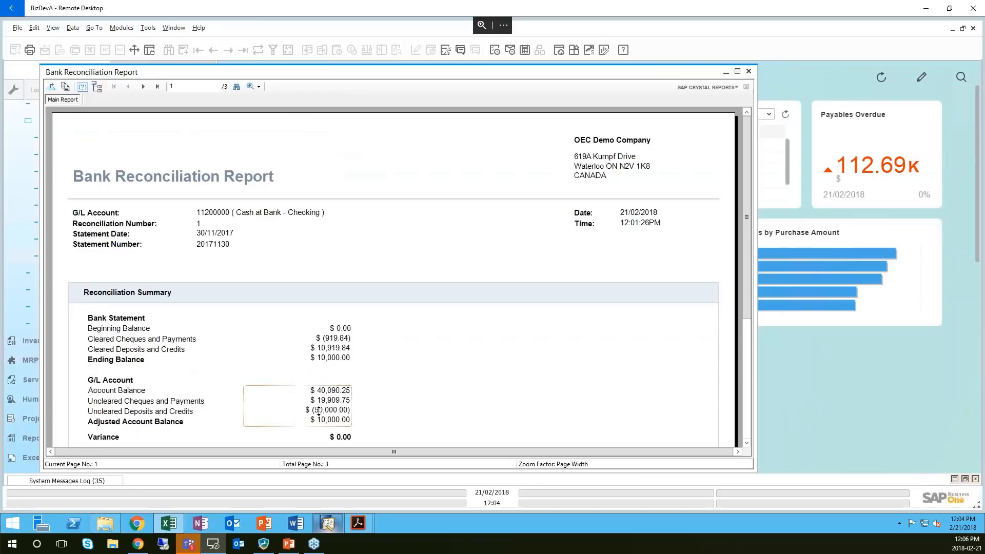
pyautogui.click(750, 72)
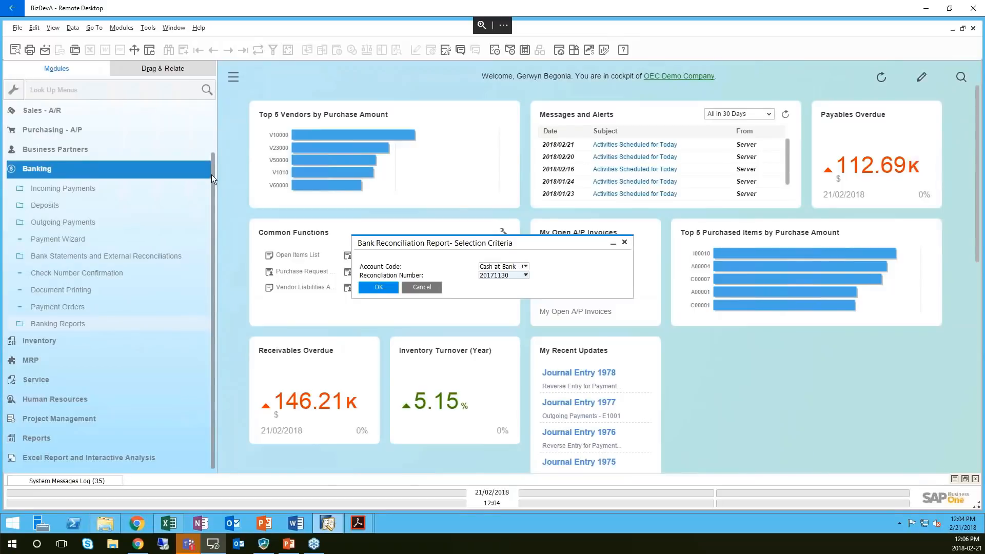
pyautogui.click(92, 109)
pyautogui.click(80, 132)
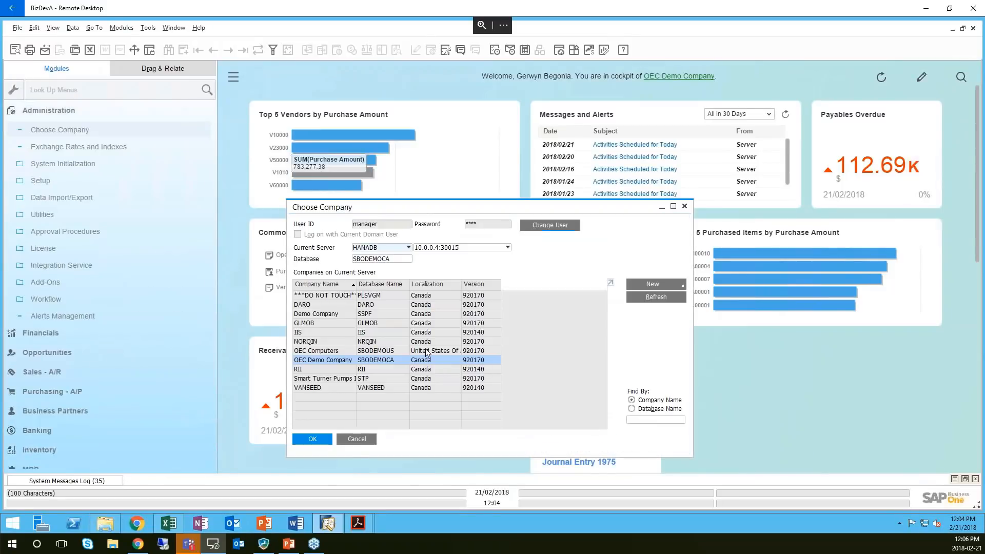
pyautogui.write('m')
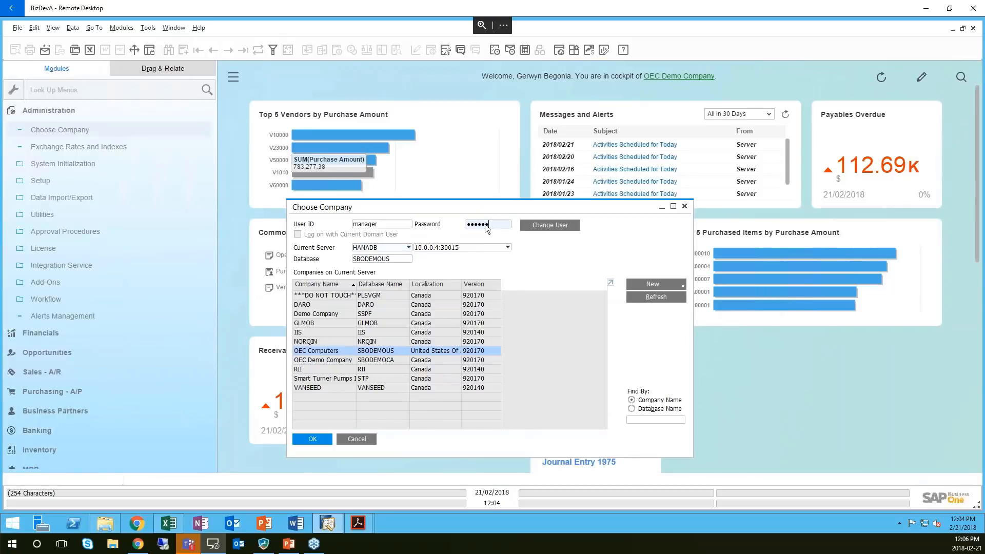
pyautogui.press('Return')
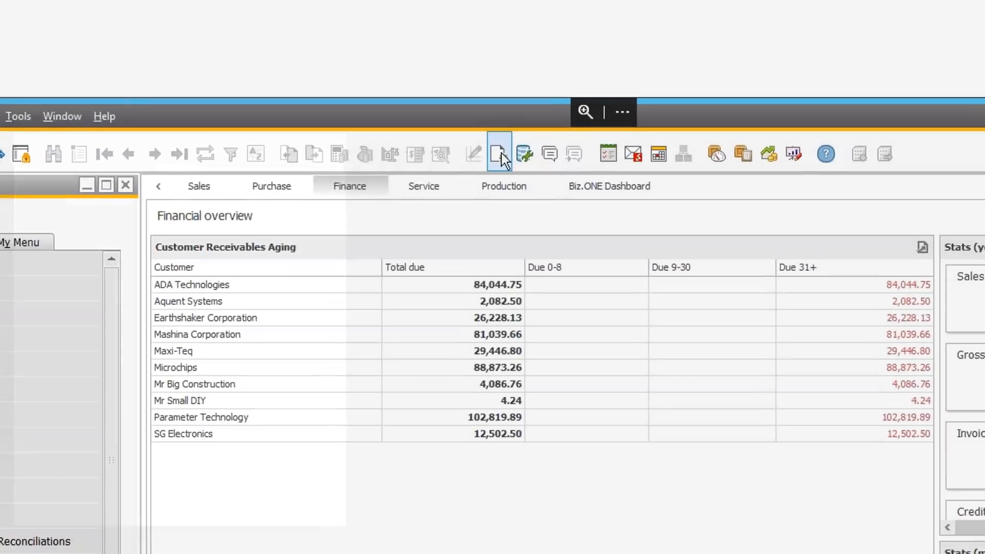
# - In the Main Menu form settings, make Process External Bank Statement visible under Banking's Bank Statements and External Reconciliations, and update the settings
pyautogui.click(490, 155)
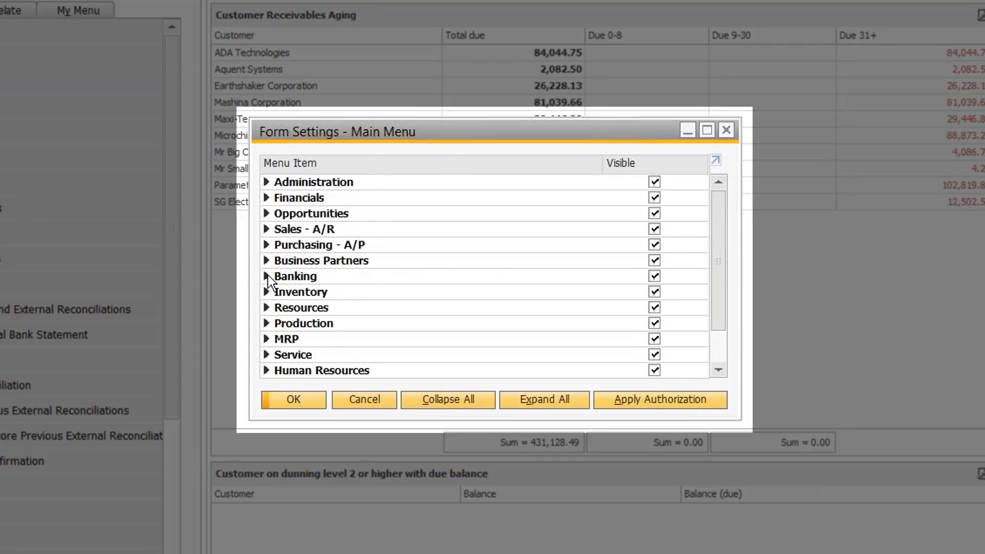
pyautogui.click(266, 276)
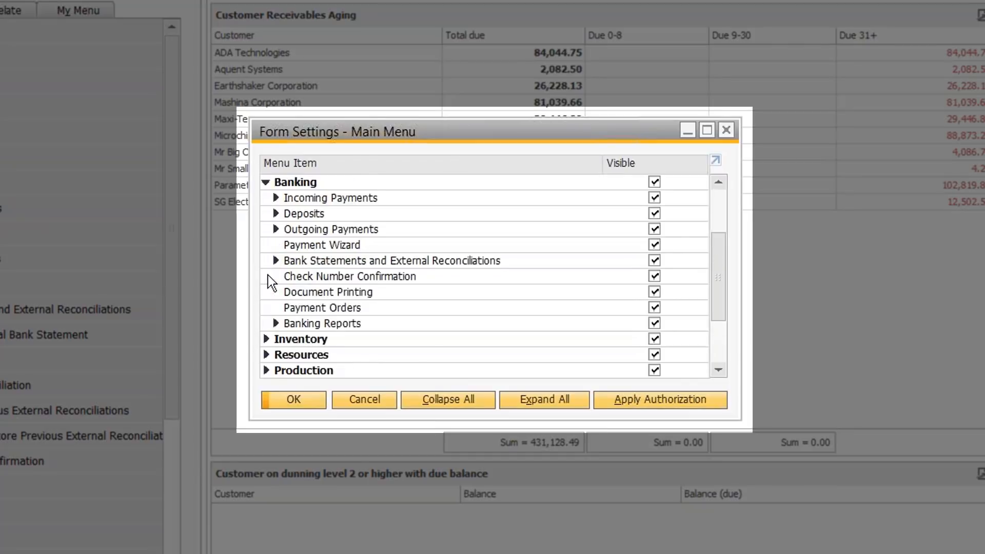
pyautogui.click(276, 261)
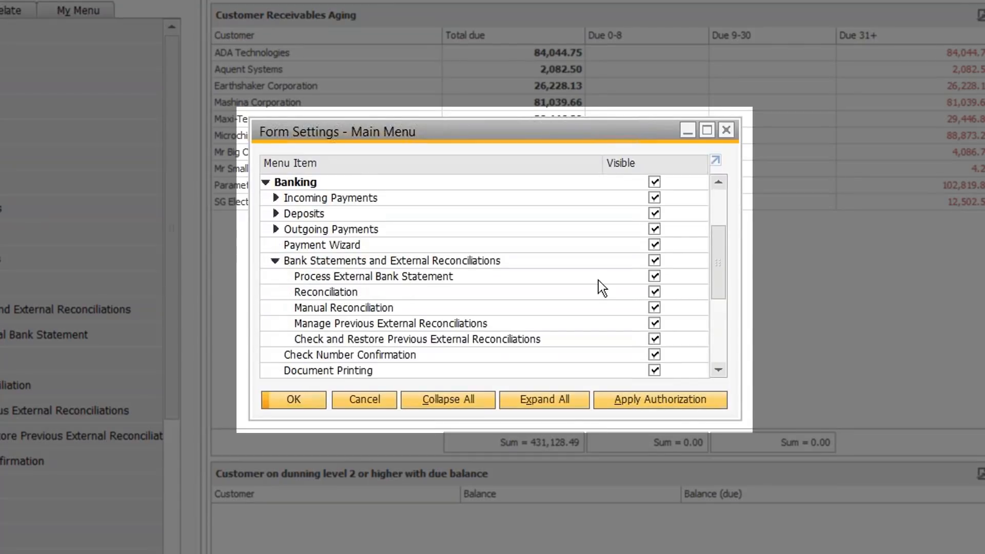
pyautogui.click(654, 277)
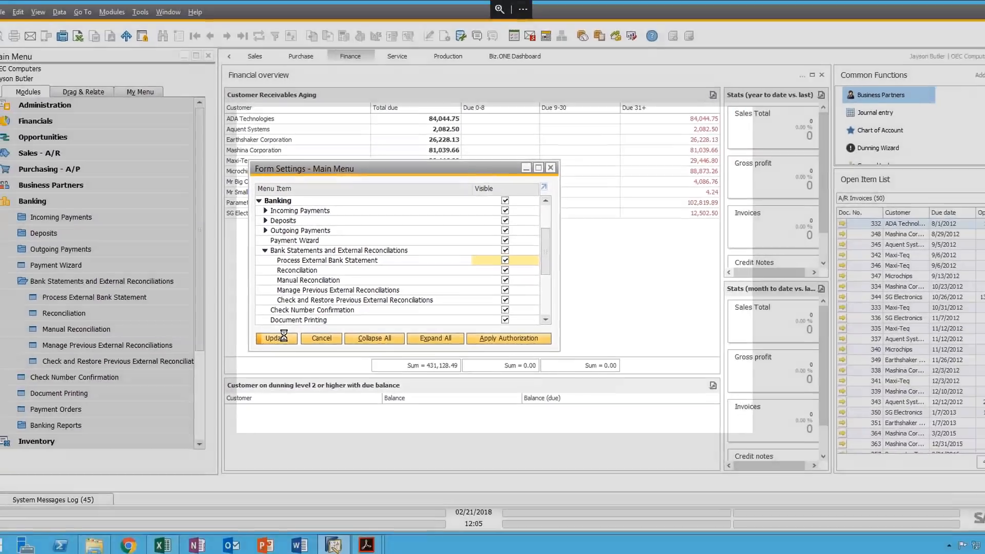
pyautogui.click(304, 396)
pyautogui.click(281, 330)
# - Open Process External Bank Statement from Banking's Bank Statements and External Reconciliations
pyautogui.click(47, 203)
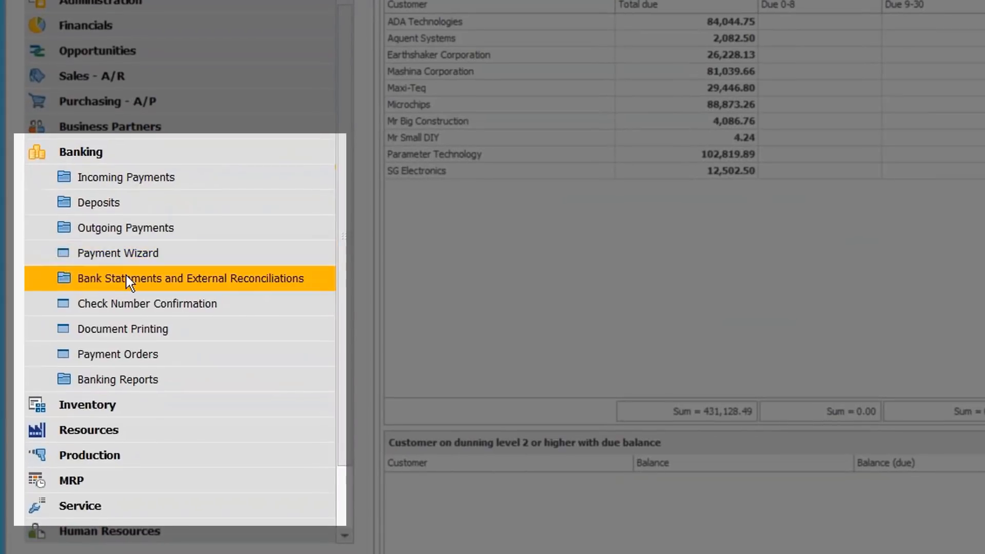
pyautogui.click(128, 280)
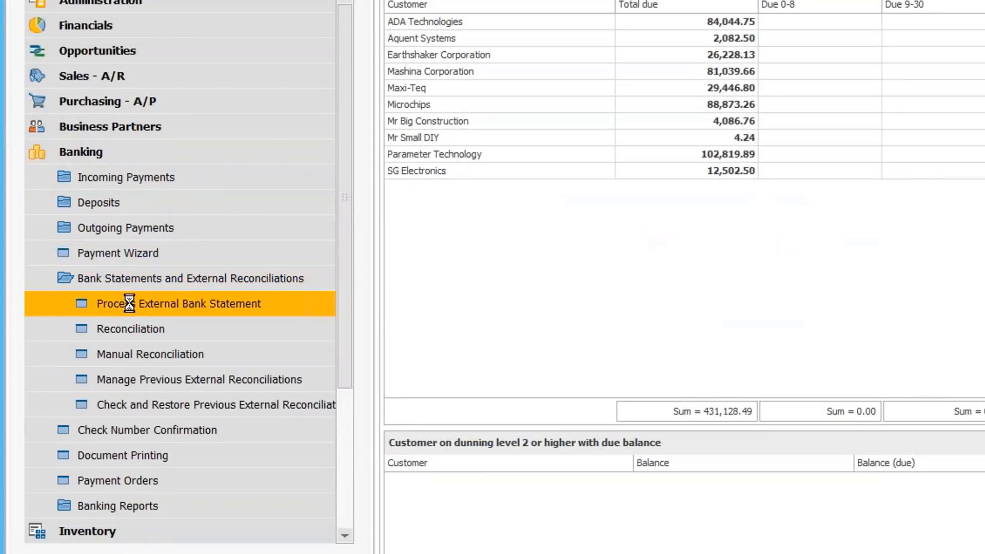
pyautogui.click(131, 304)
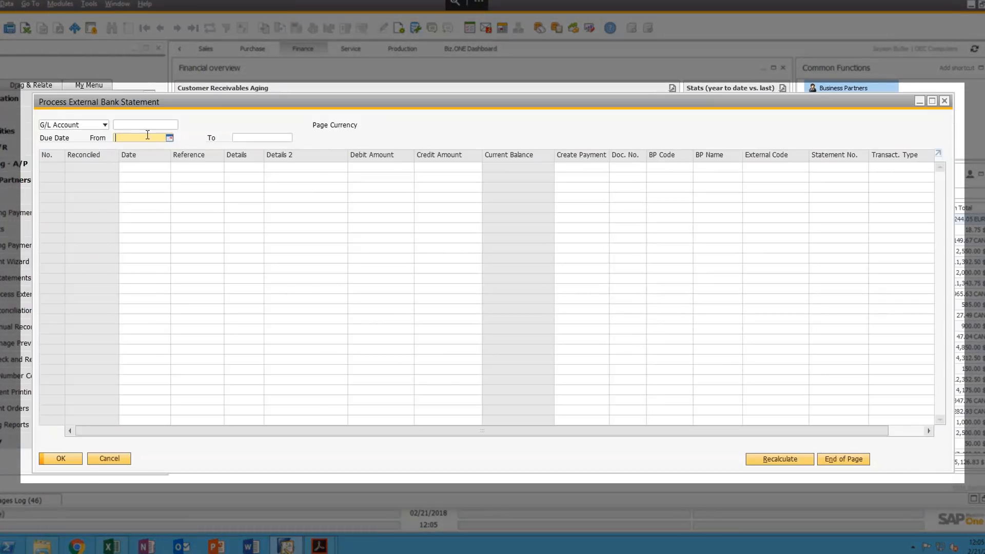
# - Choose Royal Bank Chequing (HO, USA, GA) as the G/L account and maximize the Process External Bank Statement window
pyautogui.click(155, 124)
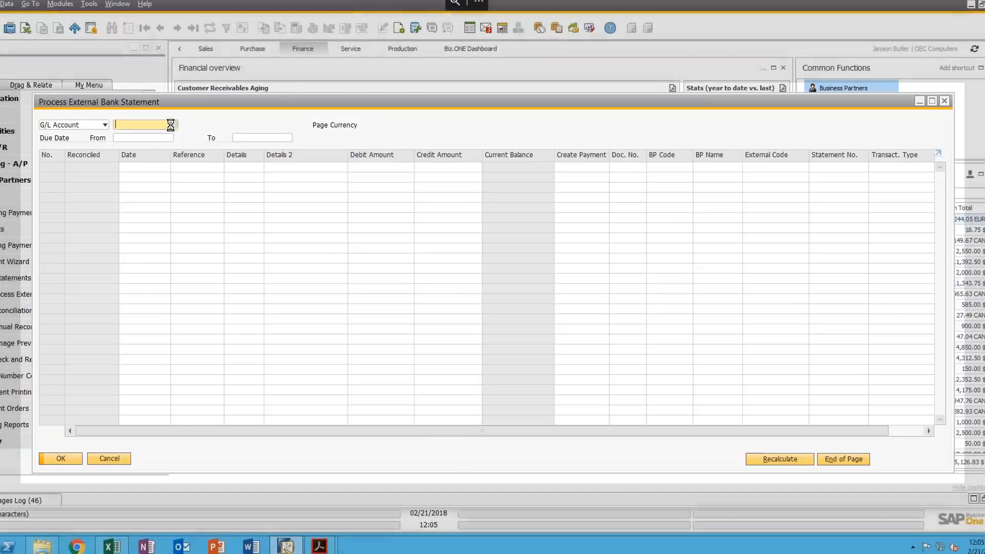
pyautogui.click(173, 128)
pyautogui.click(245, 104)
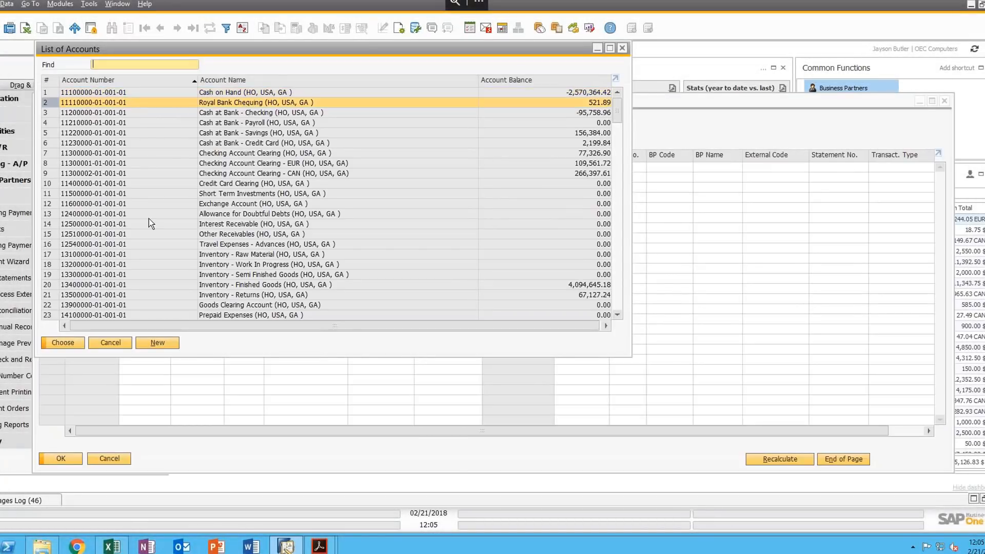
pyautogui.click(69, 343)
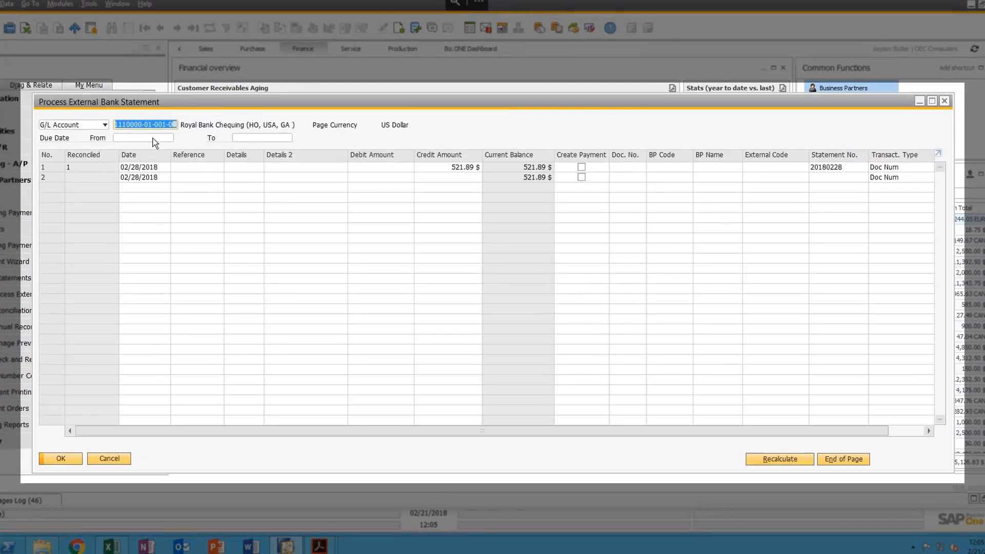
pyautogui.click(153, 138)
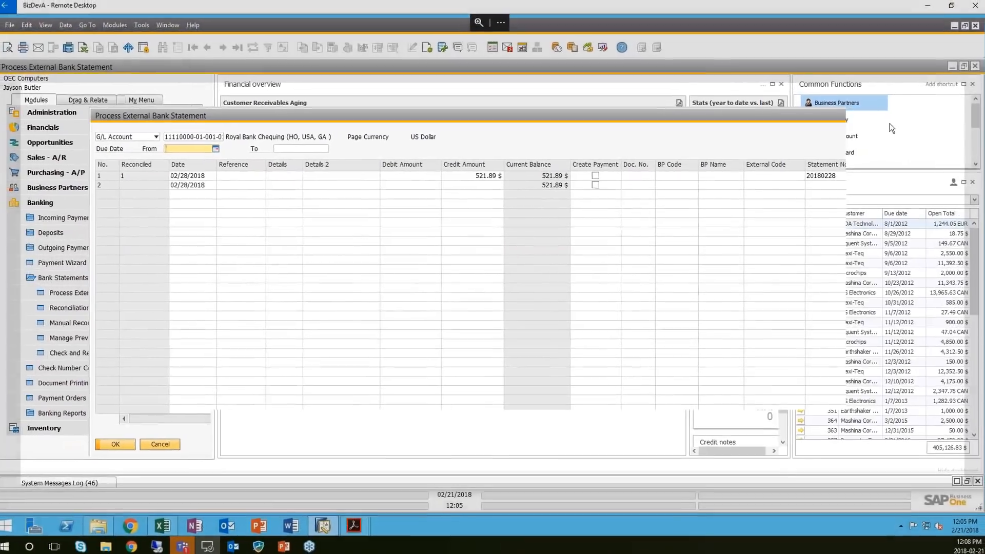
pyautogui.click(932, 102)
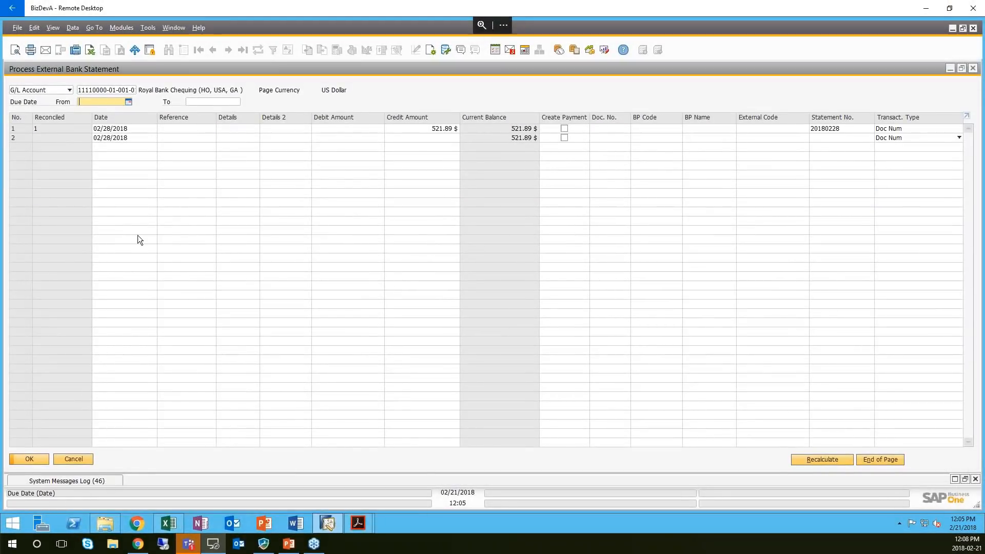
# - Switch to Excel, review the full bank statement on Sheet1, and copy the transaction rows A2:F4 from Sheet2
pyautogui.click(169, 523)
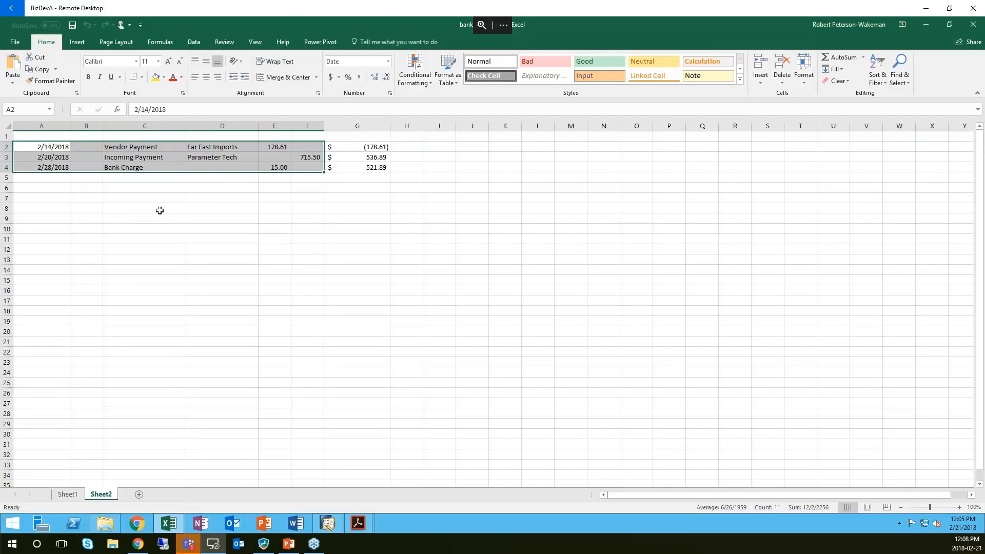
pyautogui.click(42, 148)
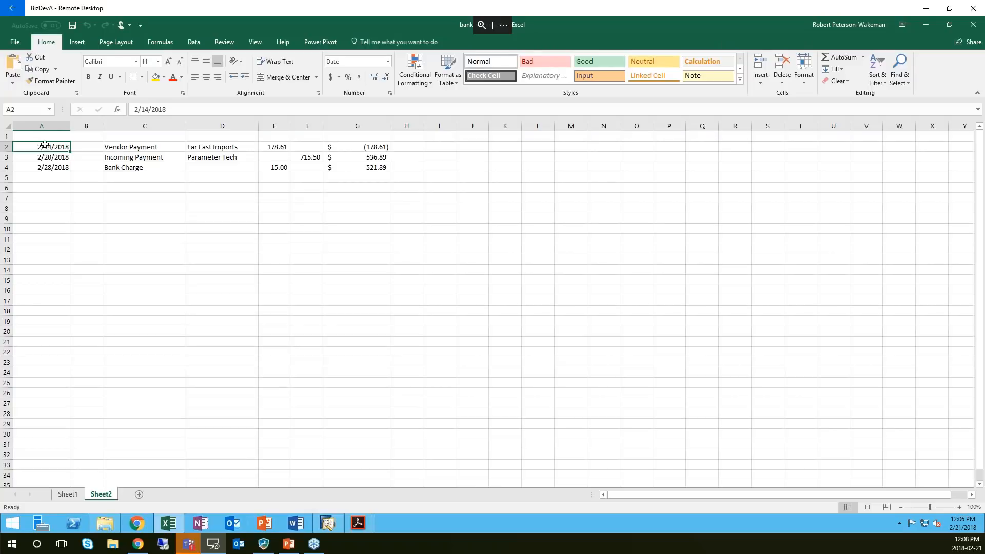
pyautogui.moveTo(51, 148); pyautogui.dragTo(318, 168)
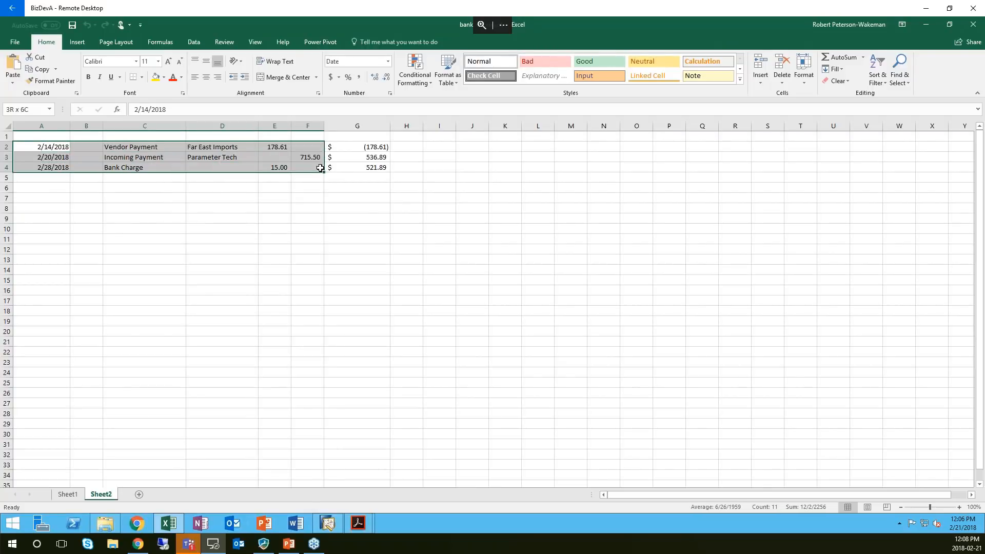
pyautogui.click(68, 495)
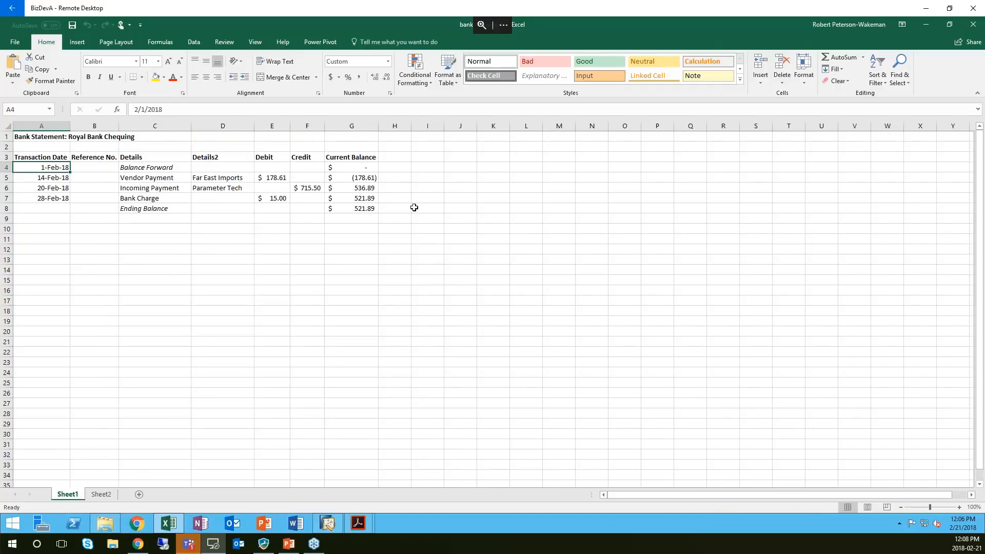
pyautogui.click(103, 496)
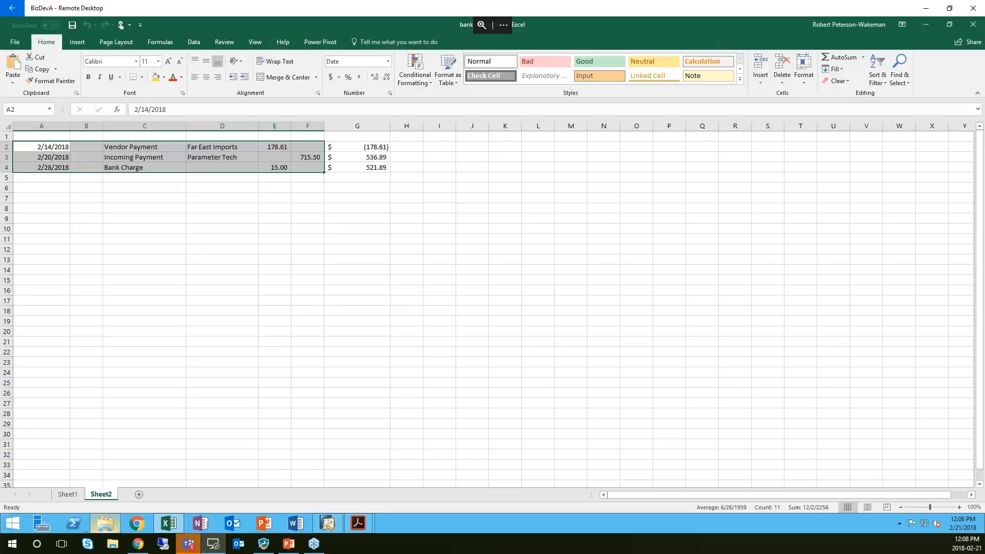
pyautogui.rightClick(45, 148)
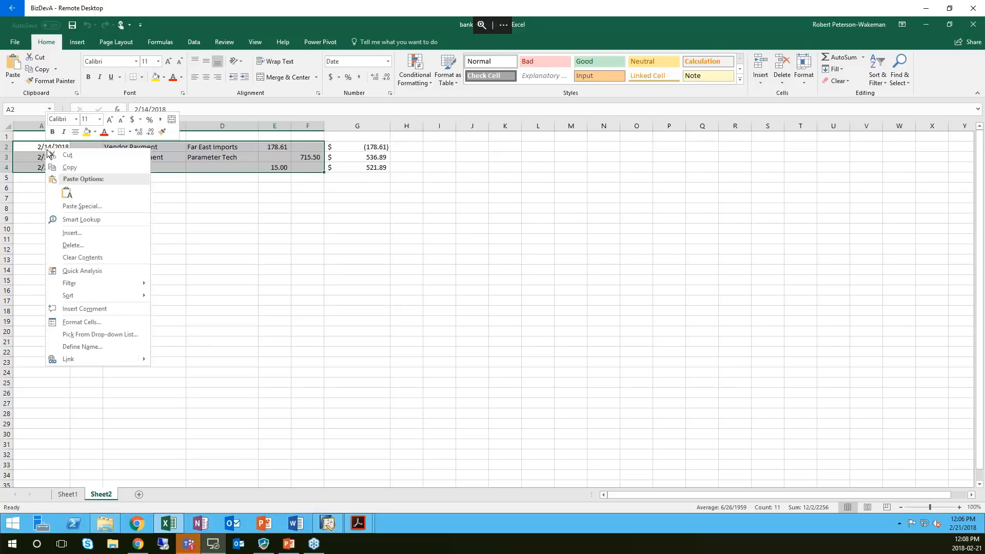
pyautogui.click(76, 171)
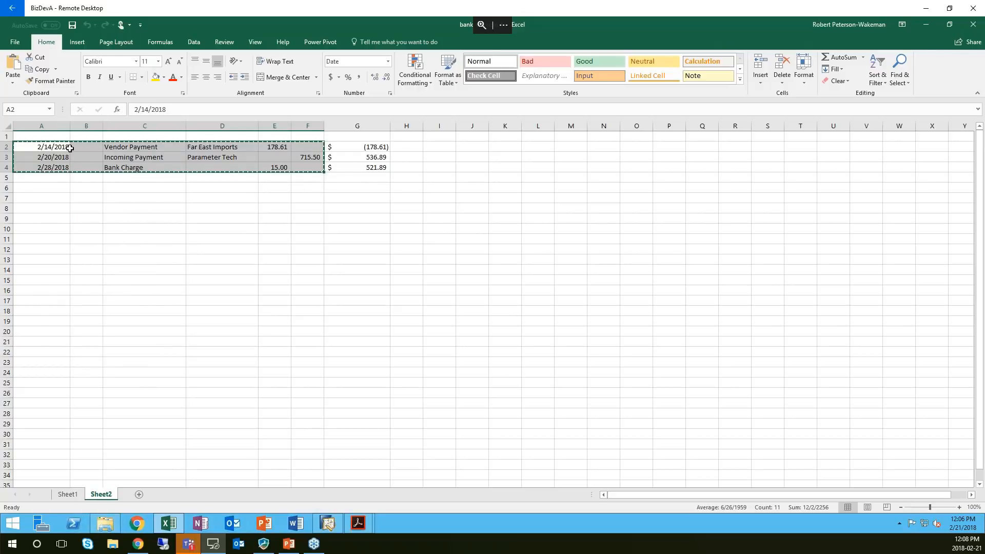
# - Switch to SAP Business One, paste the copied bank statement rows starting at row 2's date, update the external statement, and close it
pyautogui.click(333, 517)
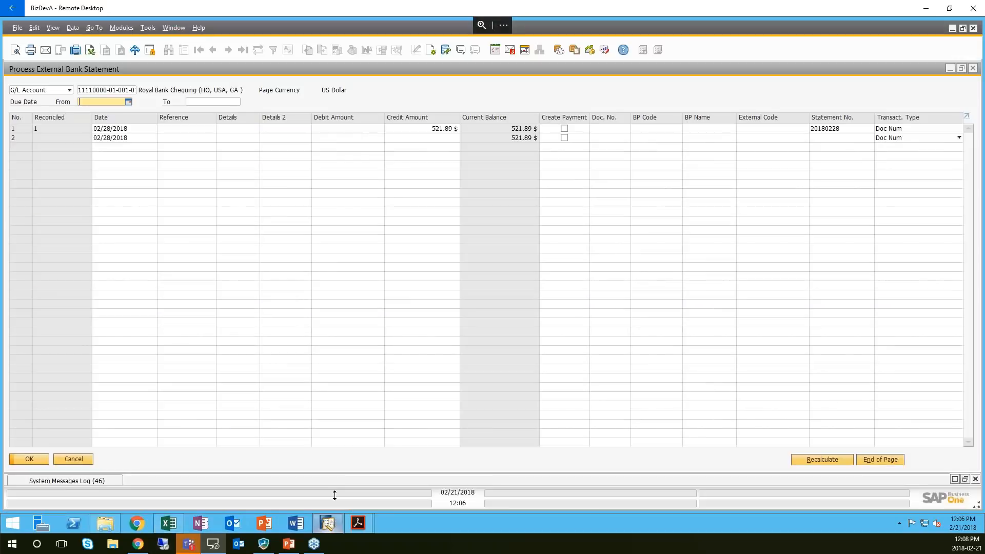
pyautogui.click(137, 137)
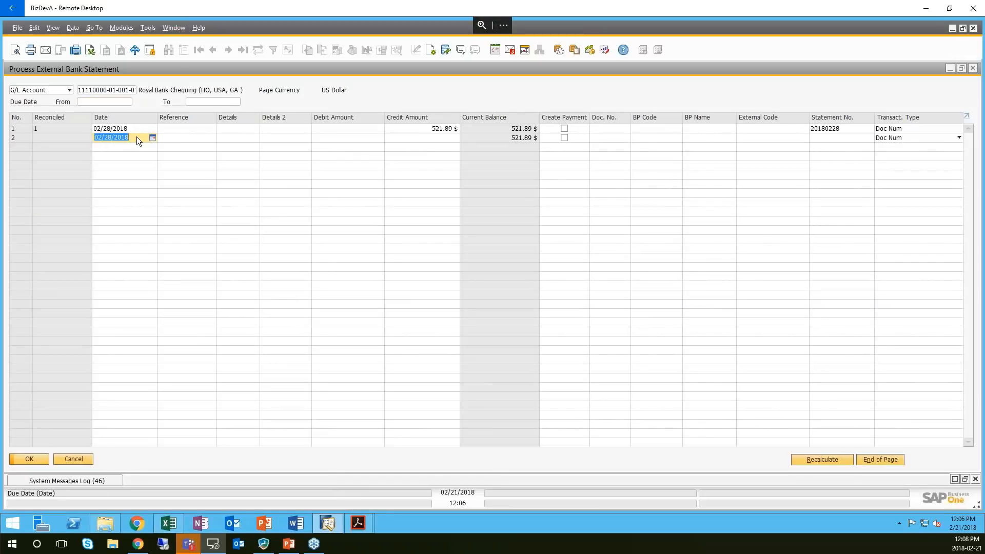
pyautogui.rightClick(139, 141)
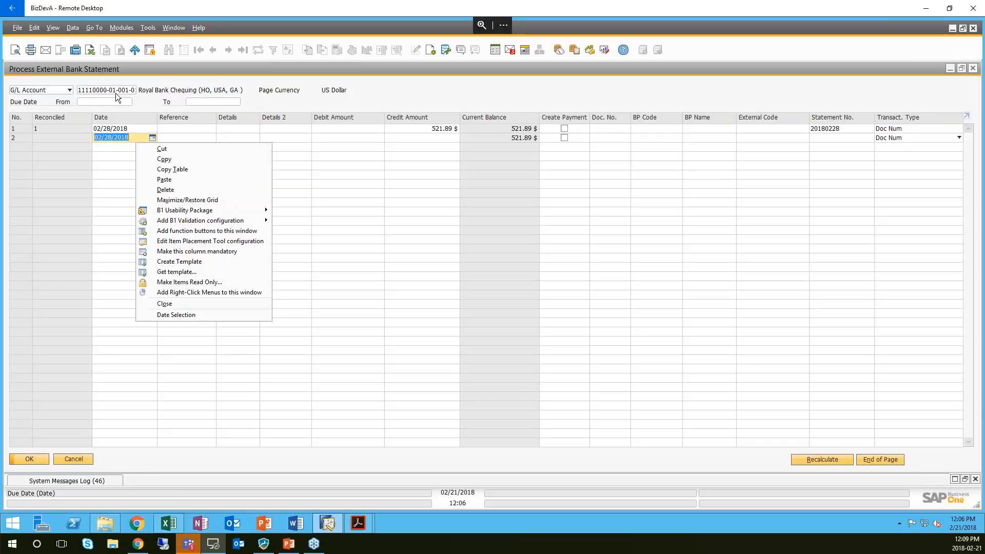
pyautogui.click(174, 181)
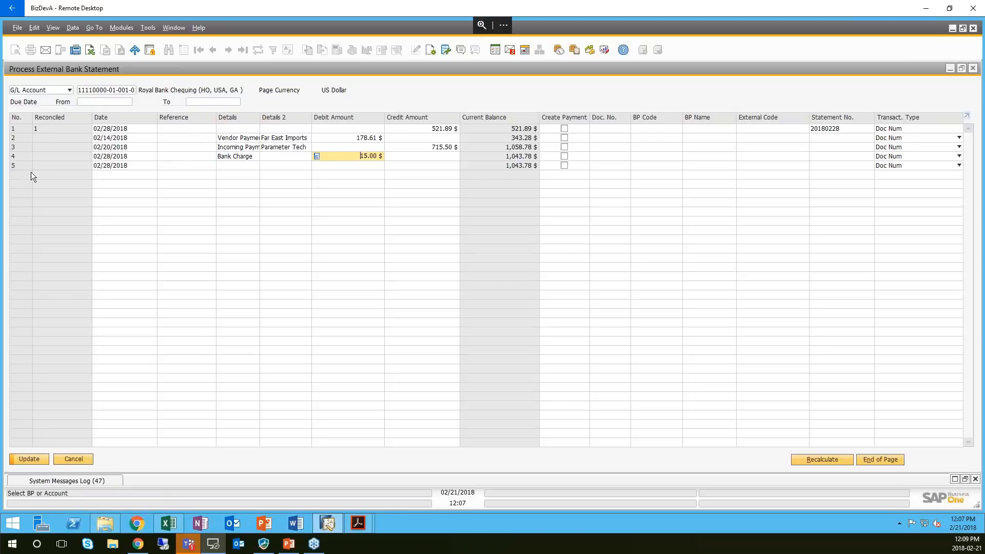
pyautogui.click(26, 458)
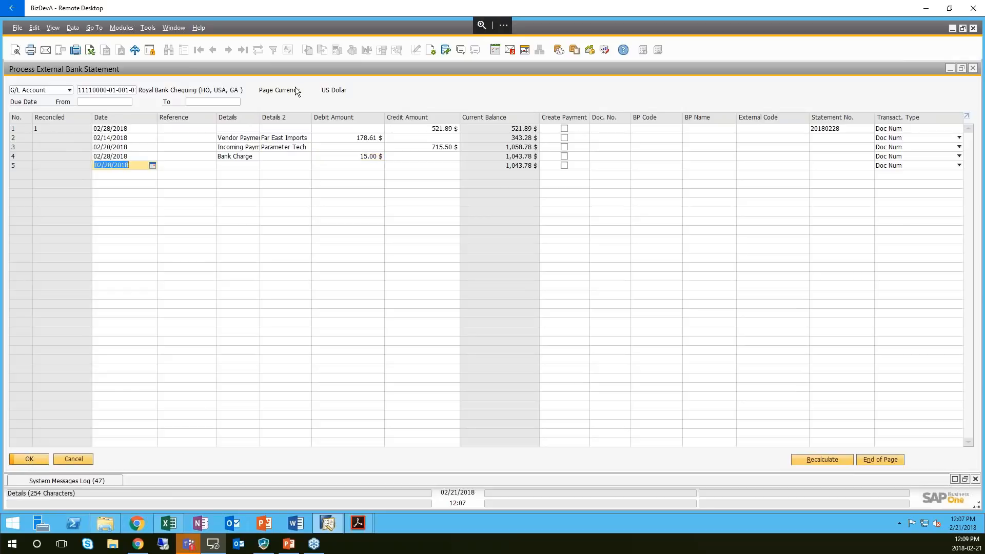
pyautogui.click(35, 459)
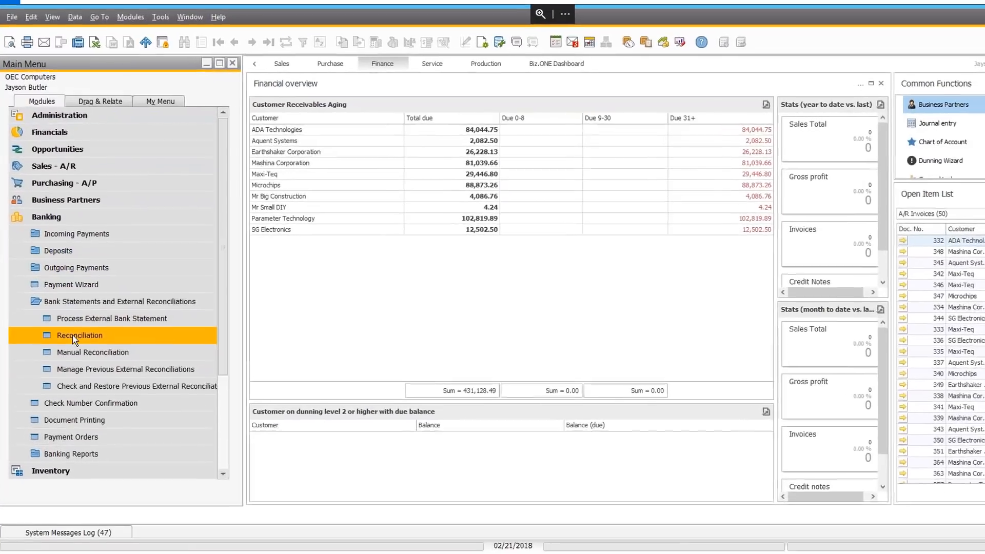
# - Open Reconciliation under Bank Statements and External Reconciliations and start a manual reconciliation for the Royal Bank Chequing (HO, USA, GA) account
pyautogui.click(75, 339)
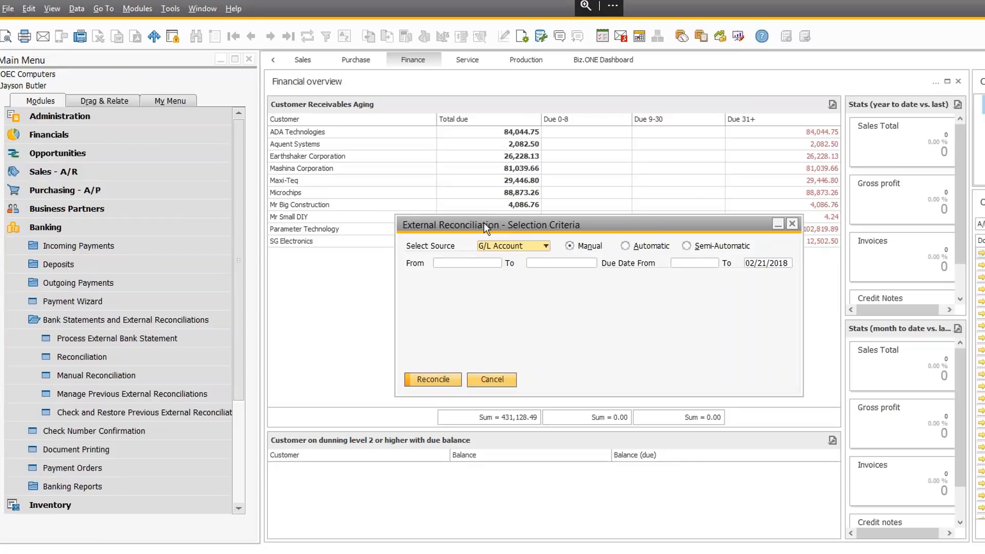
pyautogui.moveTo(485, 223); pyautogui.dragTo(315, 173)
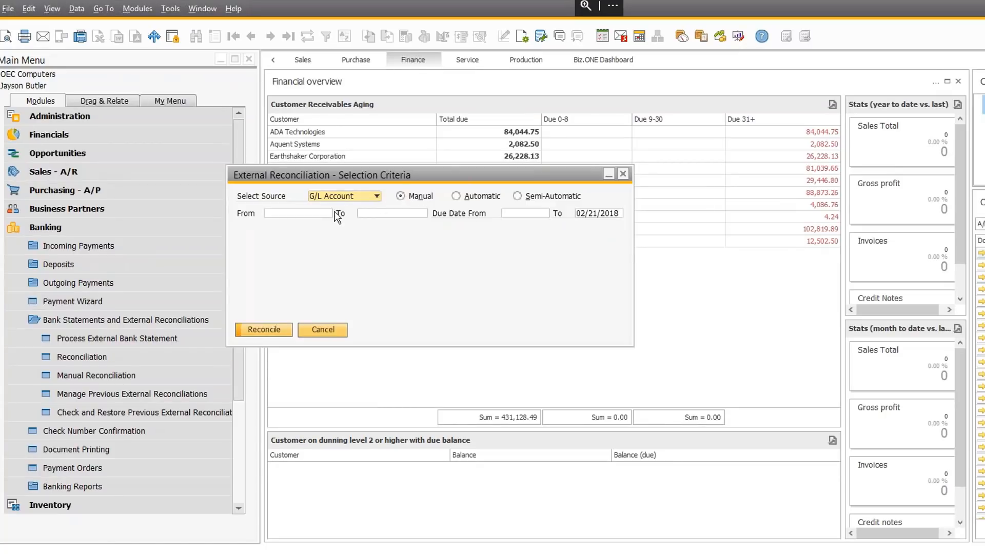
pyautogui.click(328, 214)
pyautogui.click(327, 214)
pyautogui.doubleClick(335, 121)
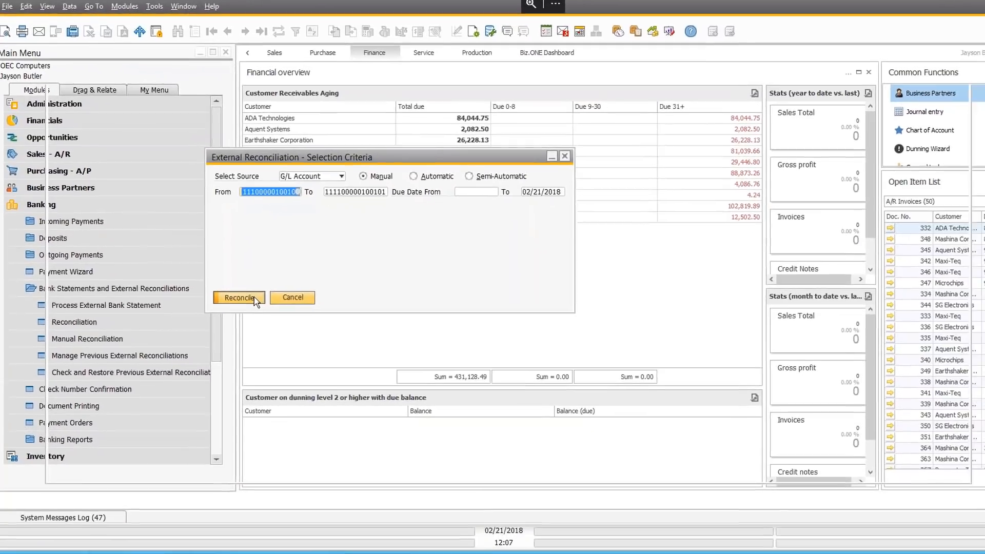
pyautogui.click(281, 329)
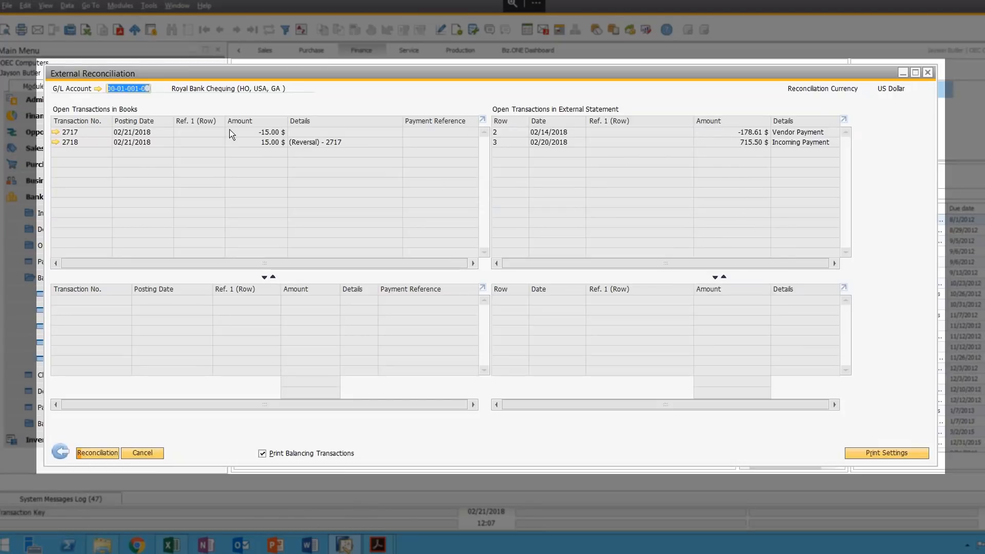
# - Move the 15.00 reversal of transaction 2717 and the 715.50 Incoming Payment statement line into the lower matching lists
pyautogui.click(166, 141)
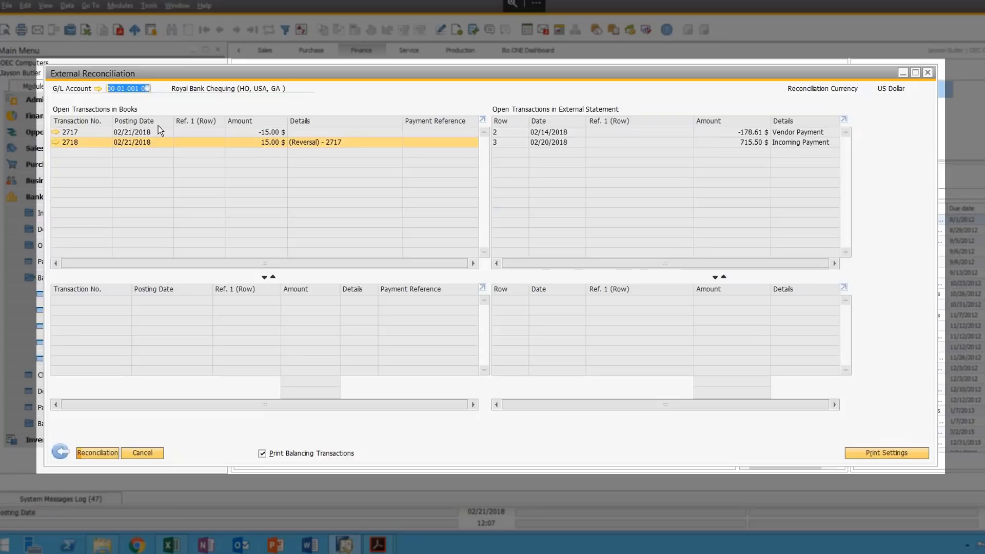
pyautogui.click(744, 143)
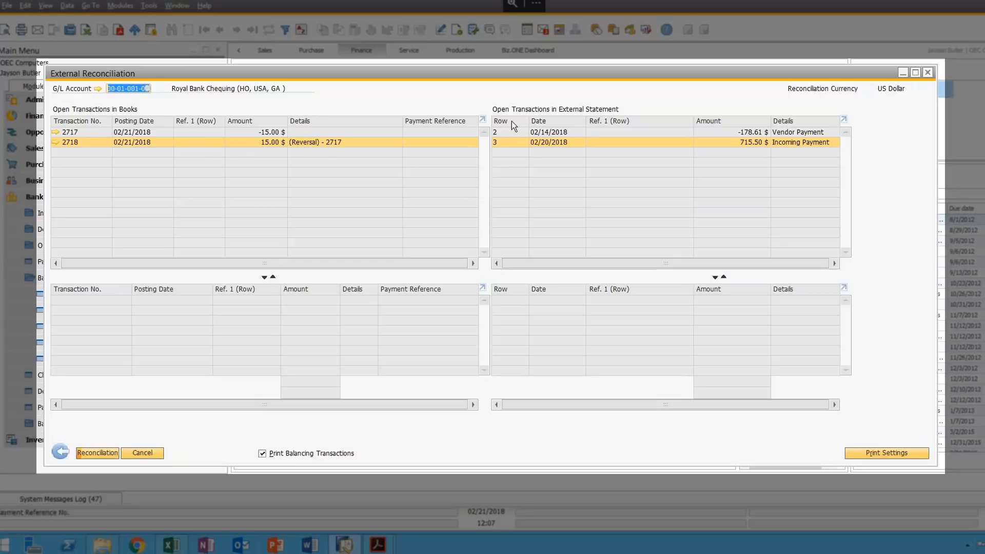
pyautogui.doubleClick(265, 143)
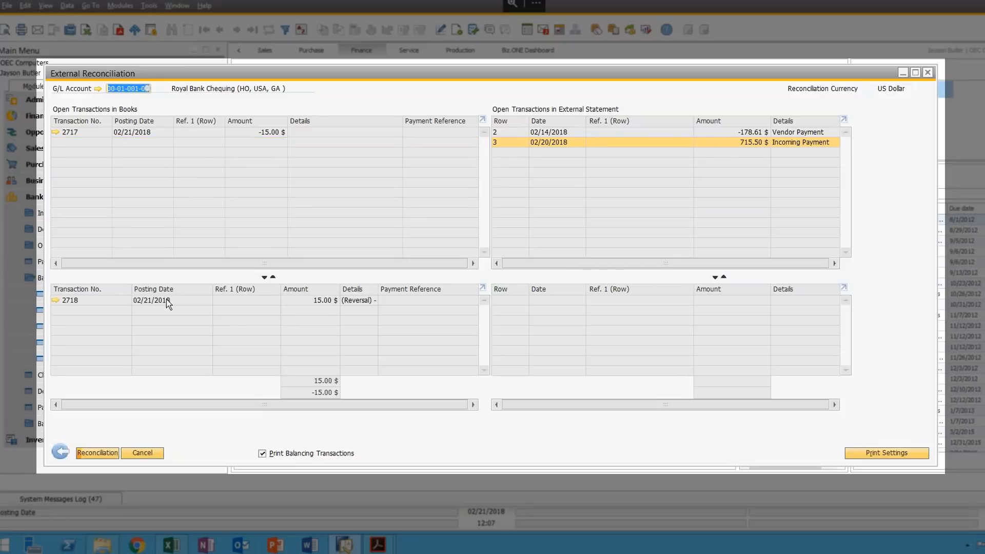
pyautogui.doubleClick(574, 143)
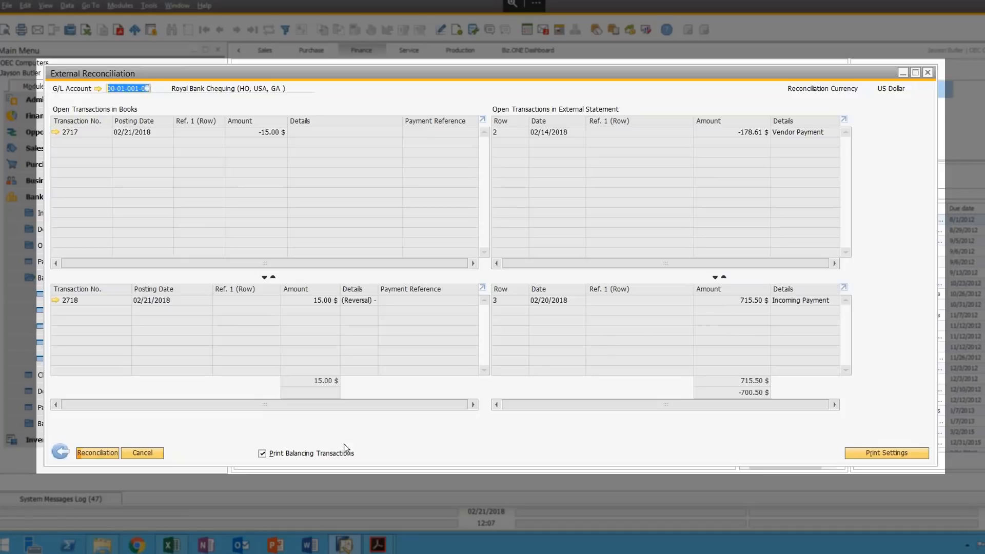
# - Try to reconcile the selected entries, accept creating a balancing transaction, and cancel the resulting journal entry
pyautogui.click(98, 453)
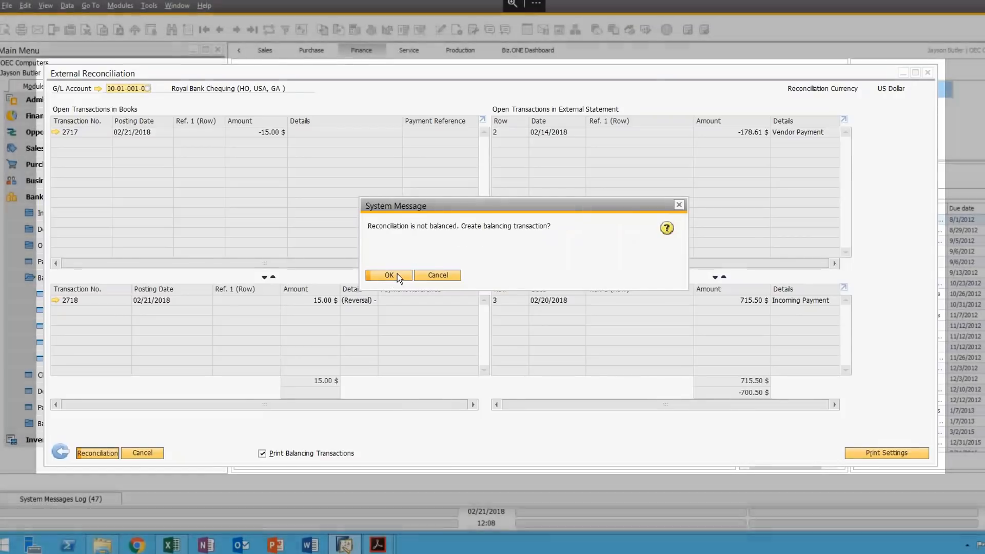
pyautogui.click(398, 274)
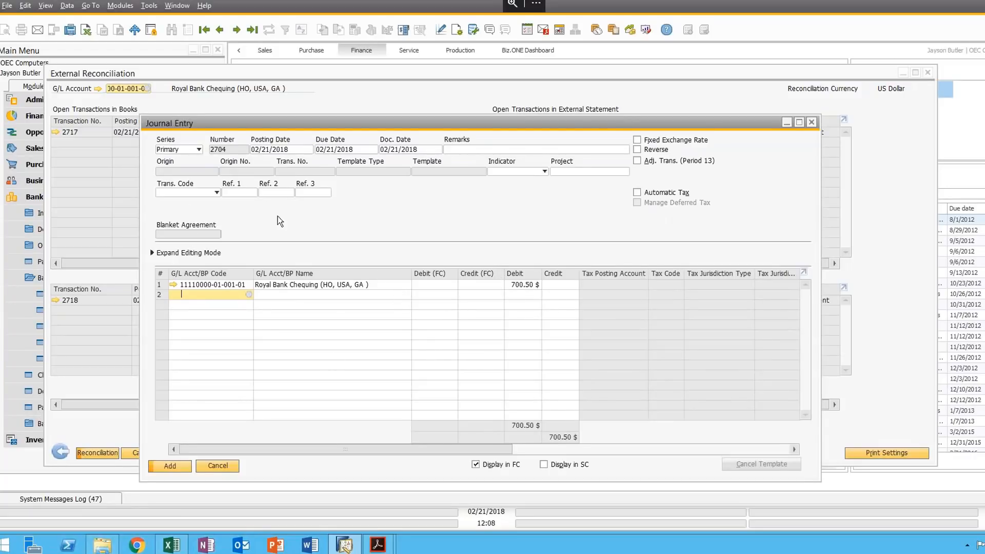
pyautogui.click(230, 468)
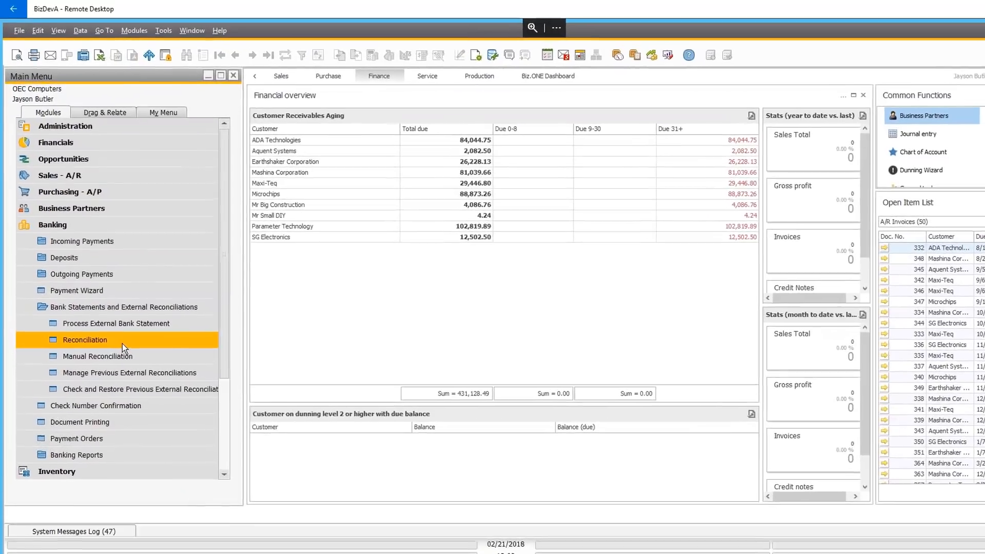
# - Reopen Reconciliation and choose Royal Bank Chequing (HO, USA, GA) as the G/L account in the selection criteria
pyautogui.click(122, 343)
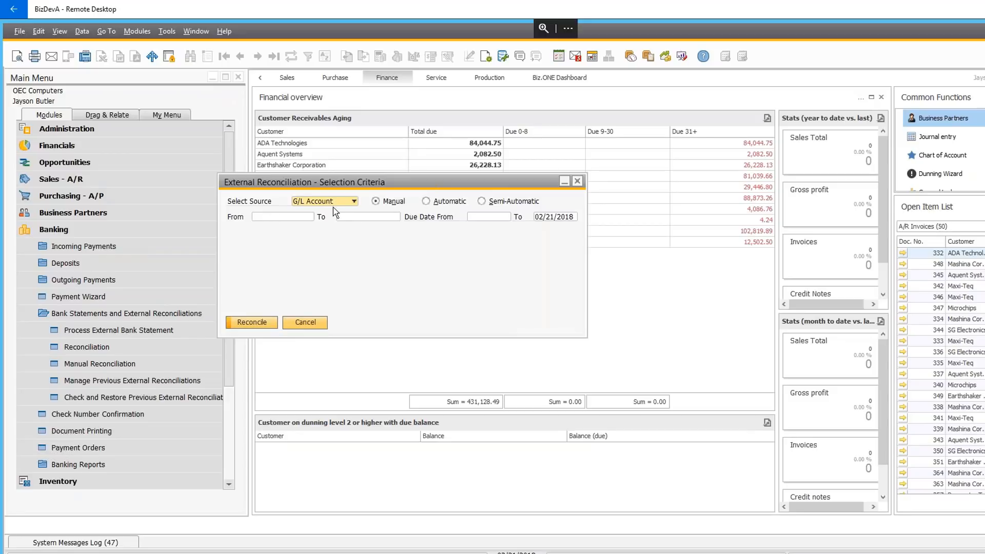
pyautogui.click(308, 217)
pyautogui.click(312, 217)
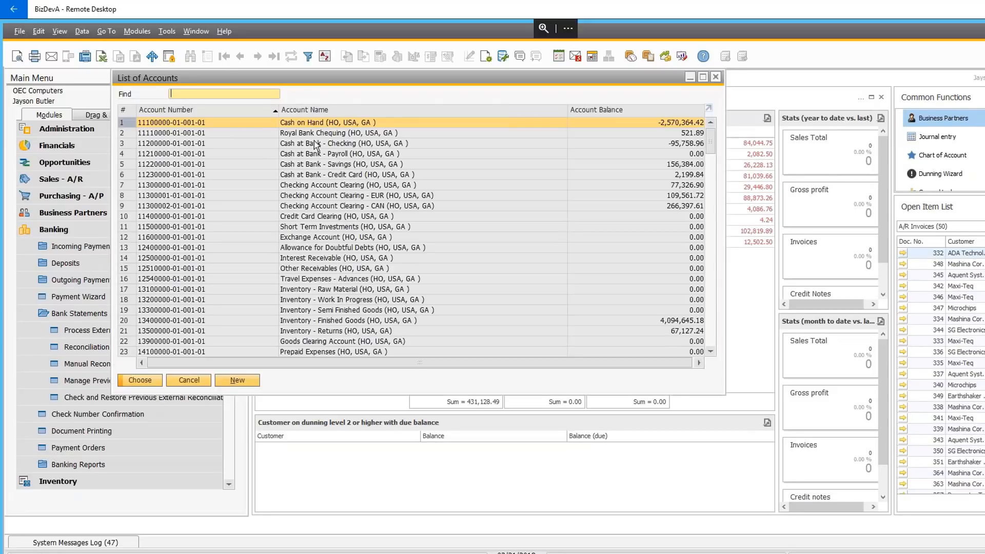
pyautogui.doubleClick(315, 137)
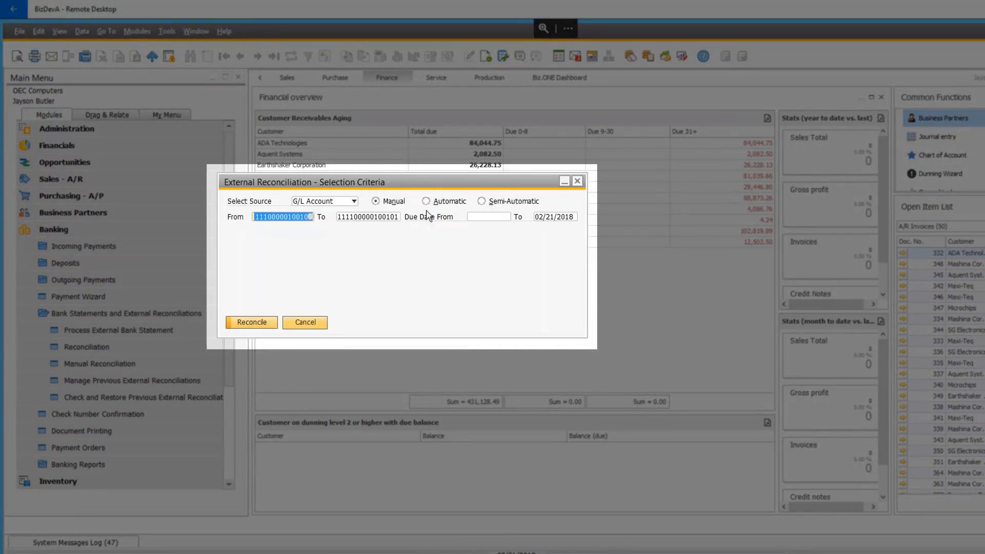
# - Choose Semi-Automatic reconciliation and enter .01 as the maximum deviation for the amount
pyautogui.click(482, 203)
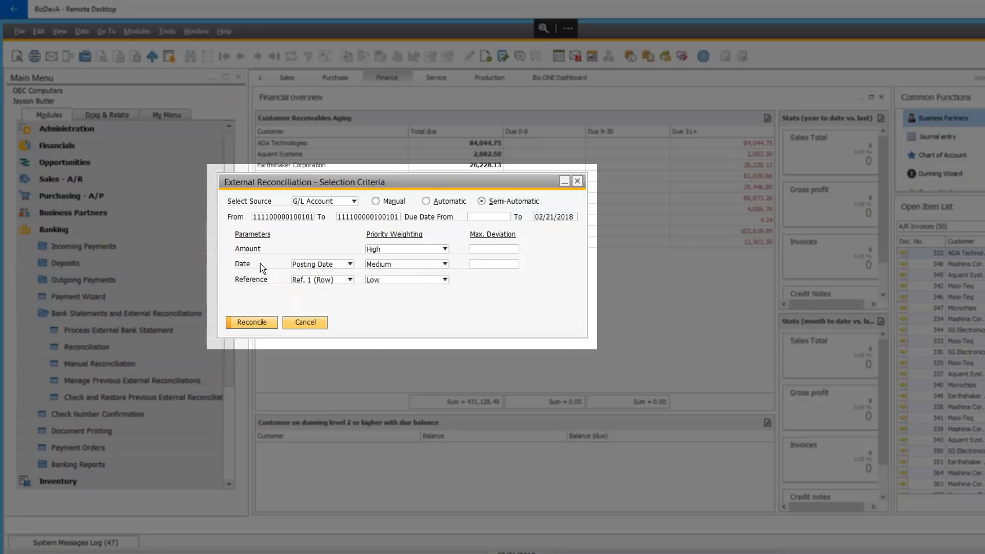
pyautogui.click(491, 250)
pyautogui.write('.01')
pyautogui.press('Tab')
# - Review the Automatic reconciliation options, return to Manual to view the open book and statement transactions, and cancel the reconciliation
pyautogui.click(427, 202)
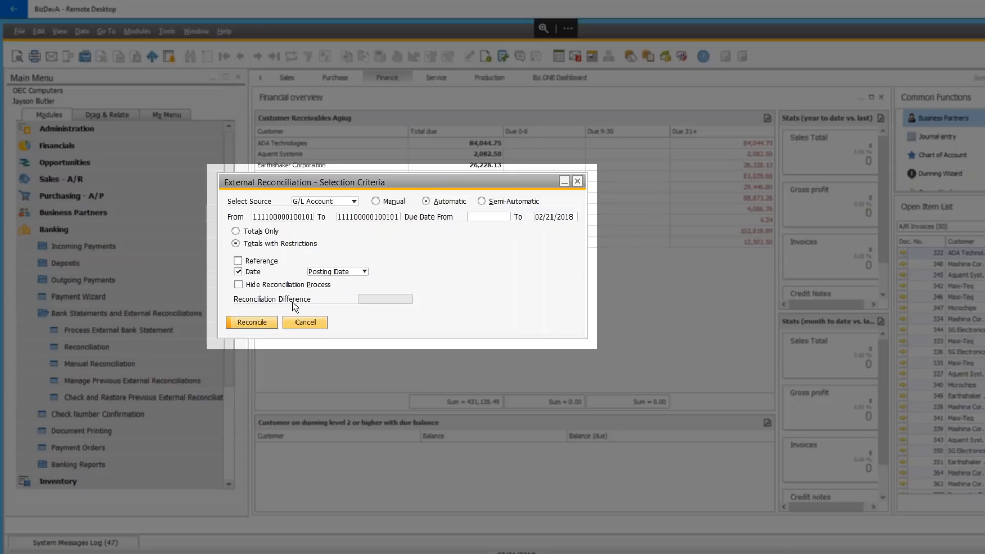
pyautogui.click(376, 202)
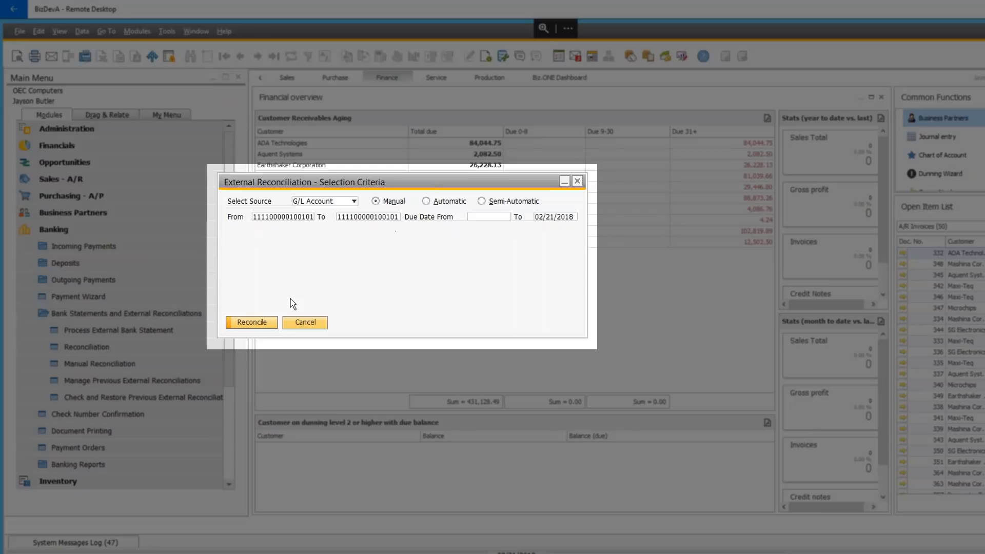
pyautogui.click(264, 322)
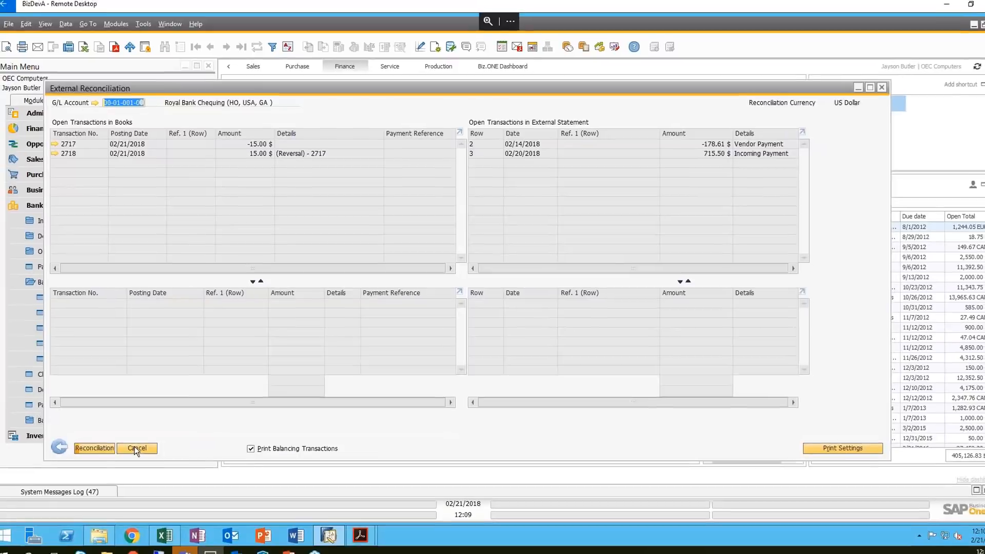
pyautogui.click(116, 489)
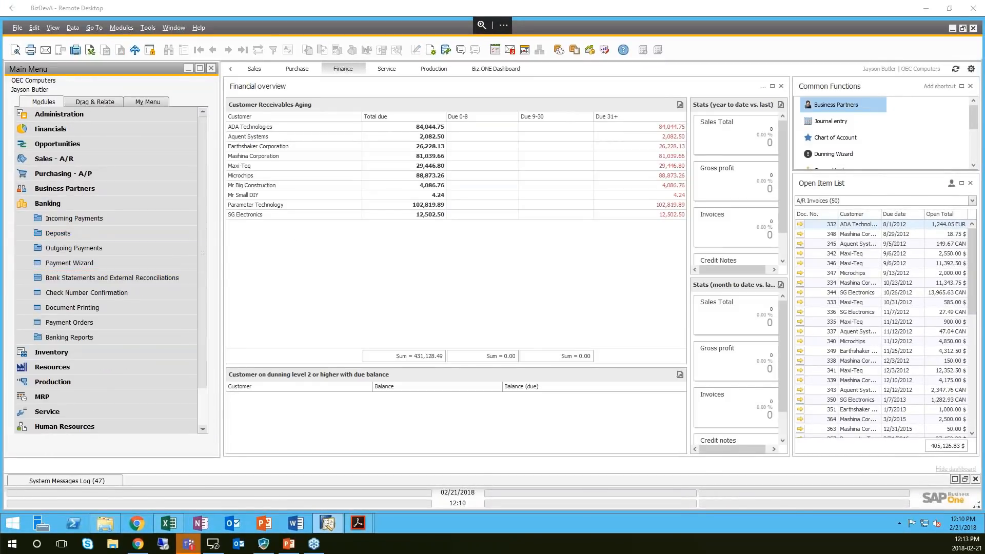